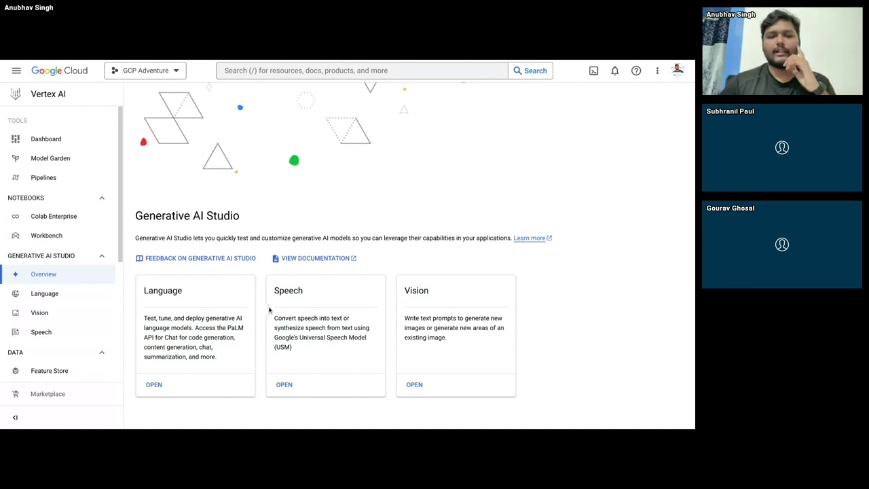
- Open the Language section from the Generative AI Studio overview
double_click(161, 292)
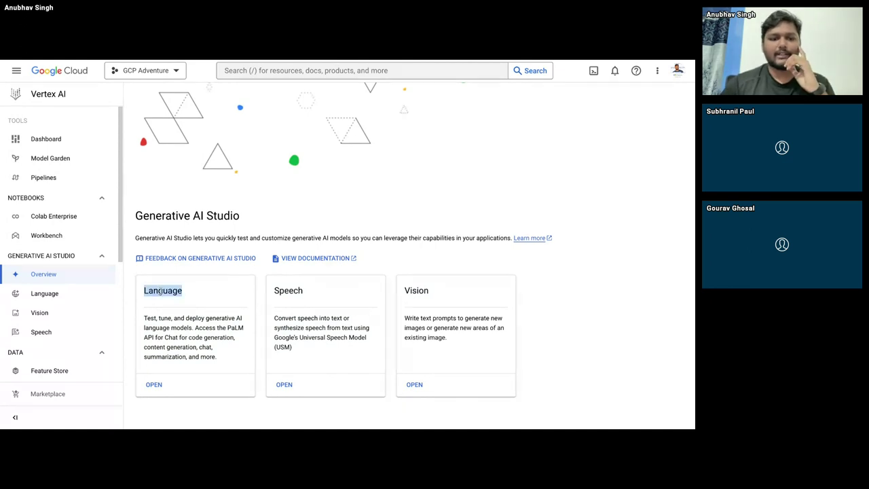
double_click(291, 290)
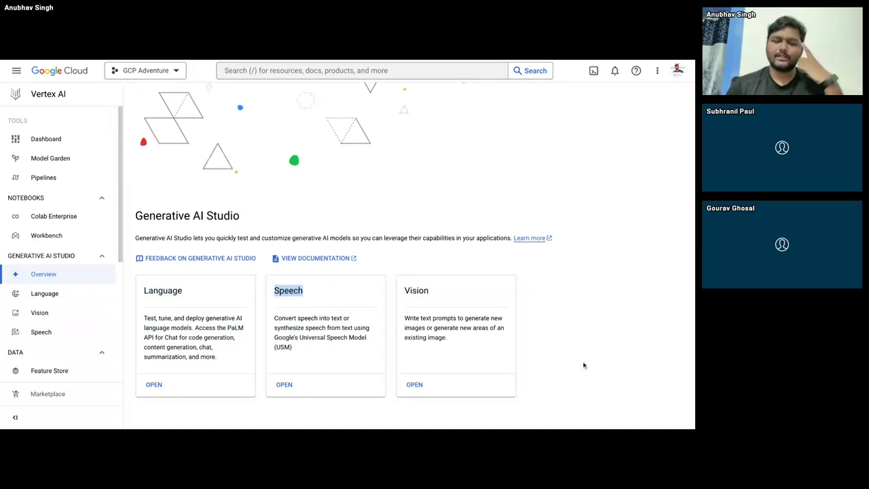
double_click(416, 290)
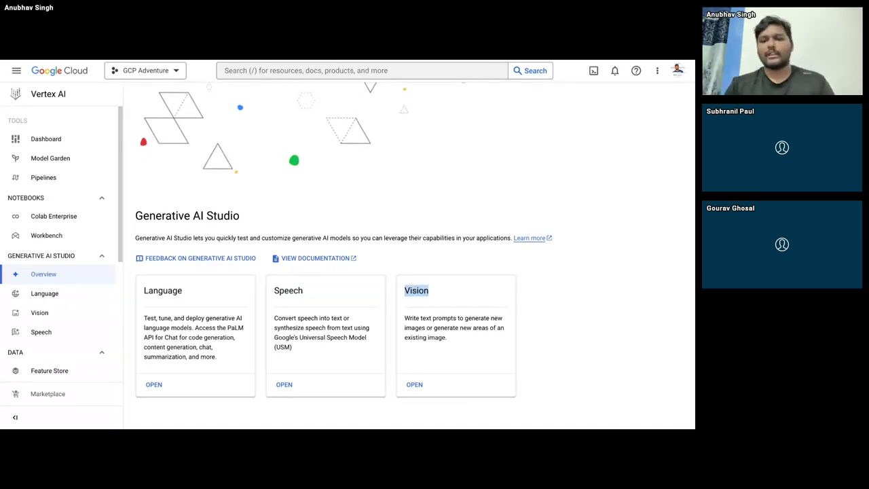
click(417, 309)
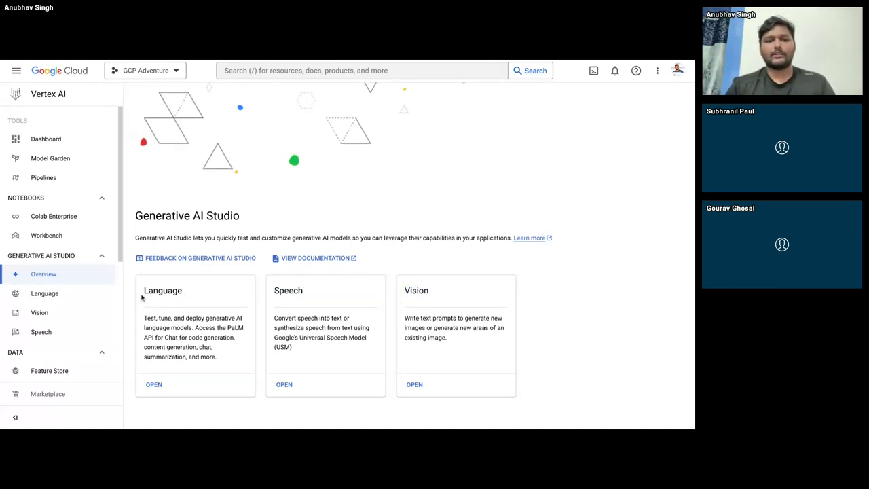
click(162, 386)
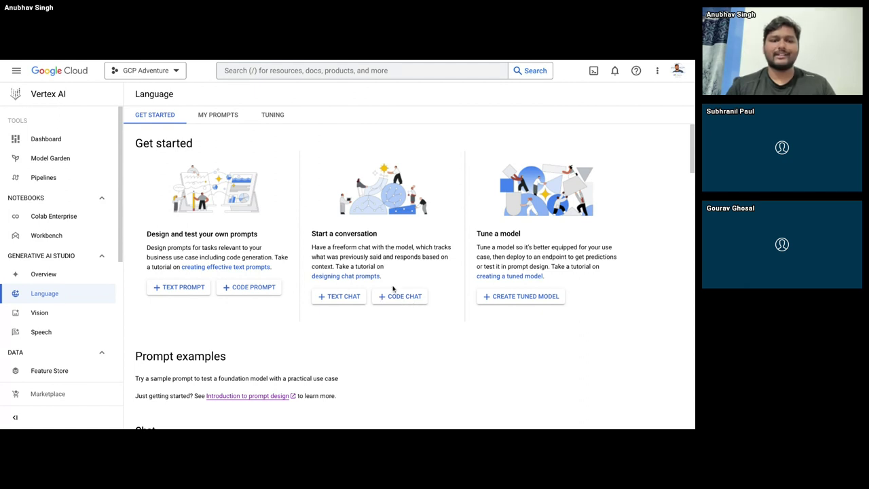
- Start a new text prompt for designing and testing your own prompts
drag(148, 234, 274, 257)
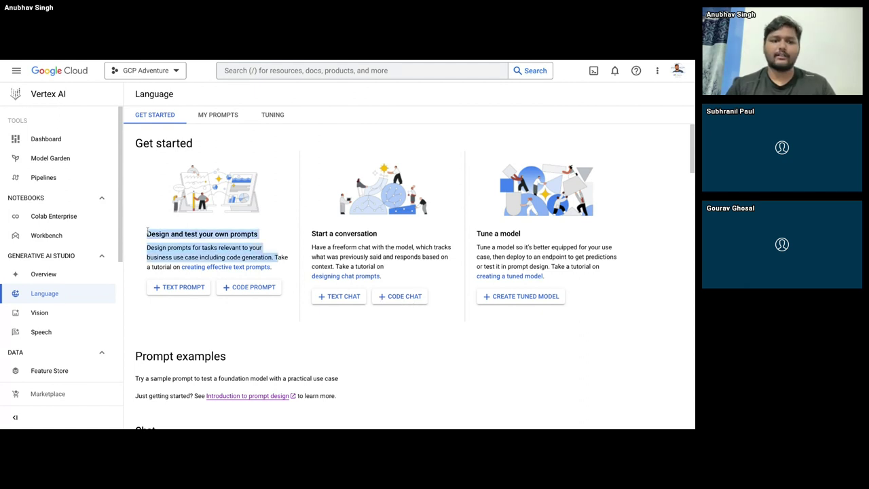
click(280, 257)
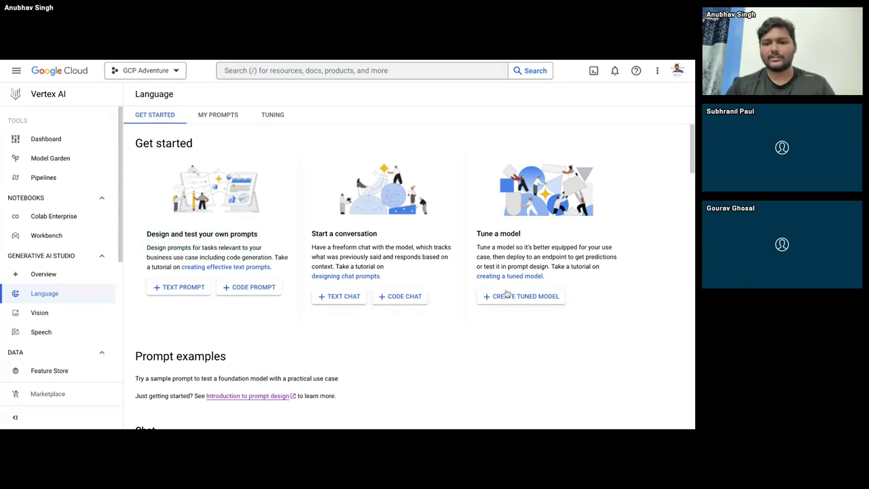
click(175, 290)
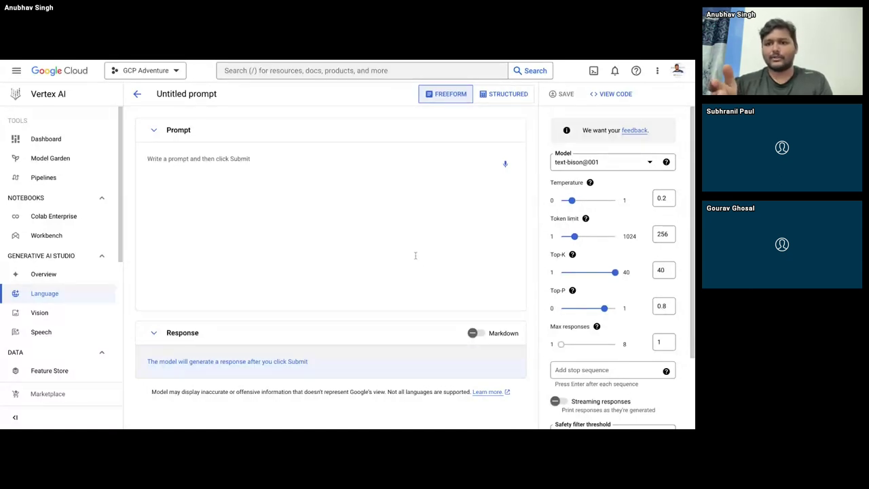
- Examine the PaLM 2 and Codey models available for the prompt, keeping text-bison@001 as the model
click(578, 163)
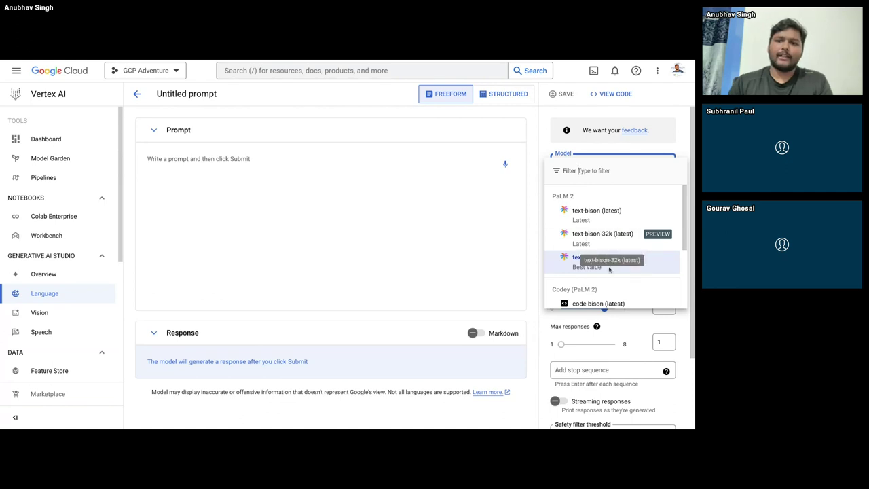
click(571, 117)
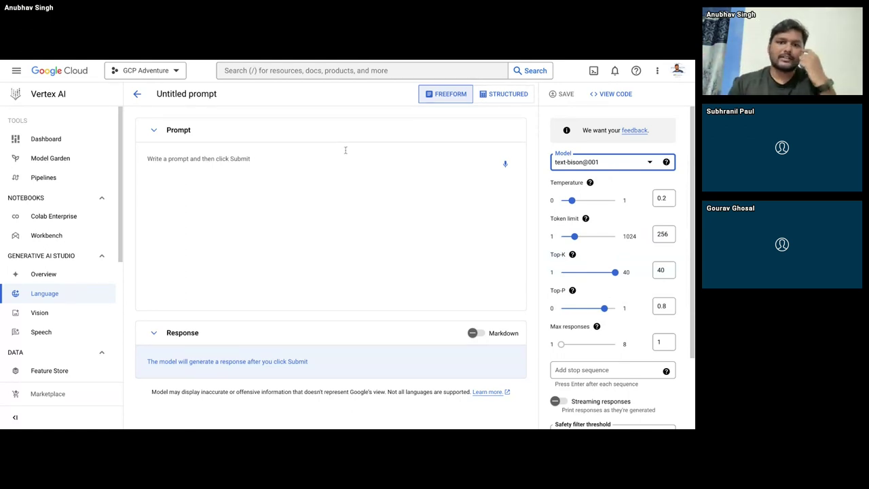
click(354, 170)
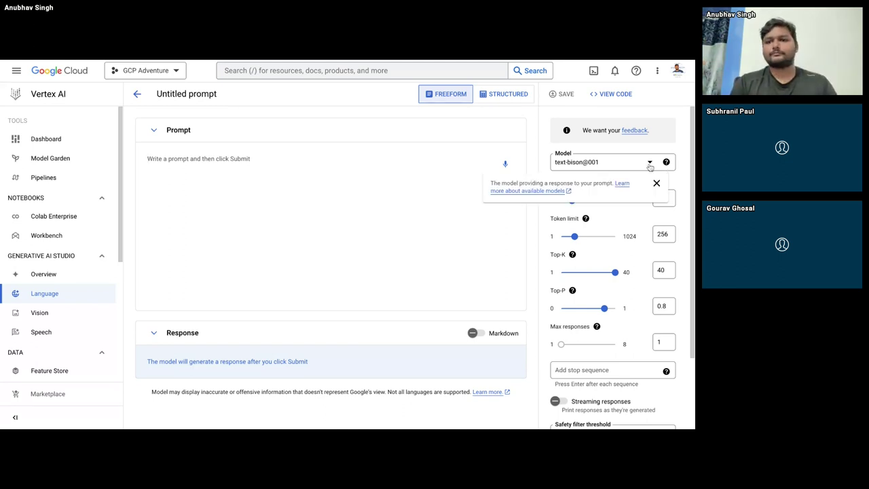
click(608, 162)
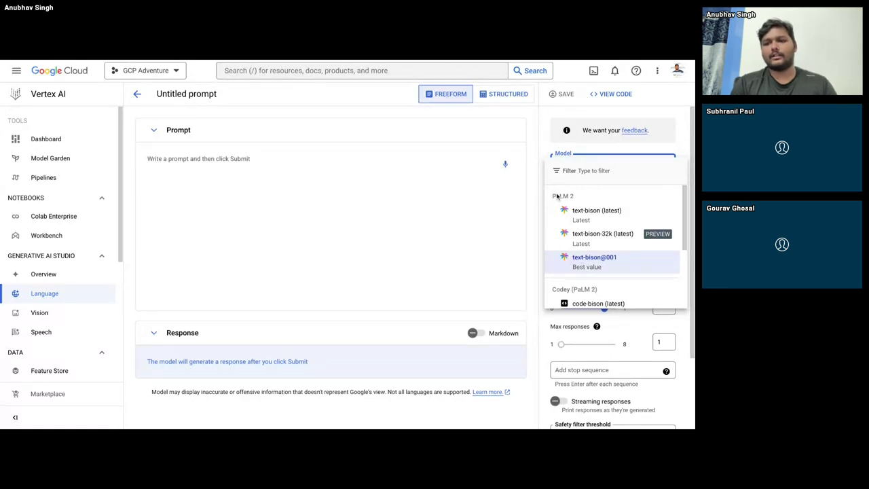
click(405, 181)
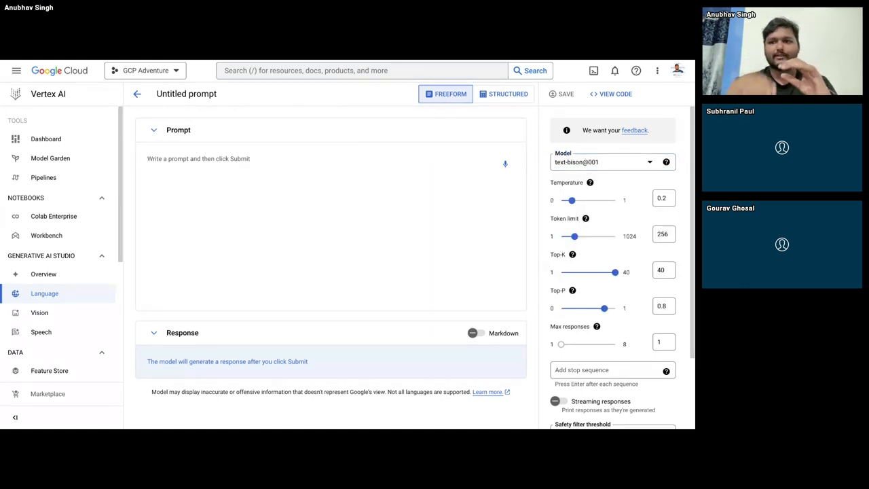
click(618, 164)
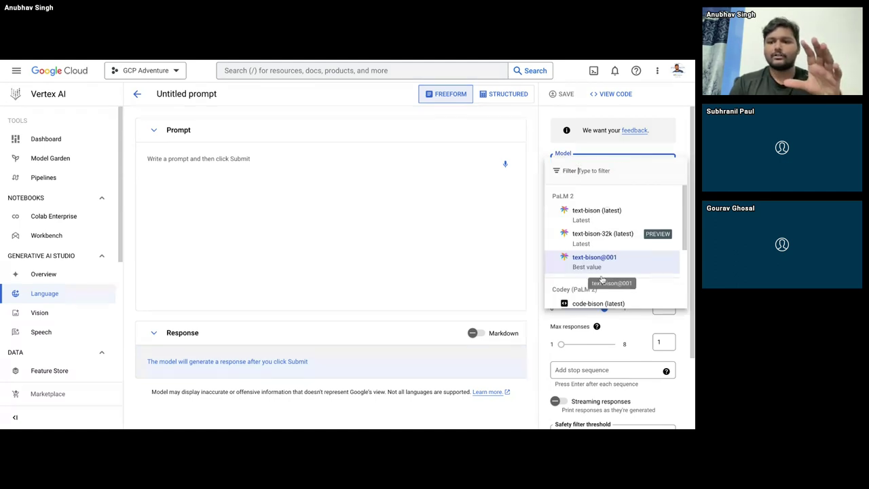
scroll(644, 299, down, 2)
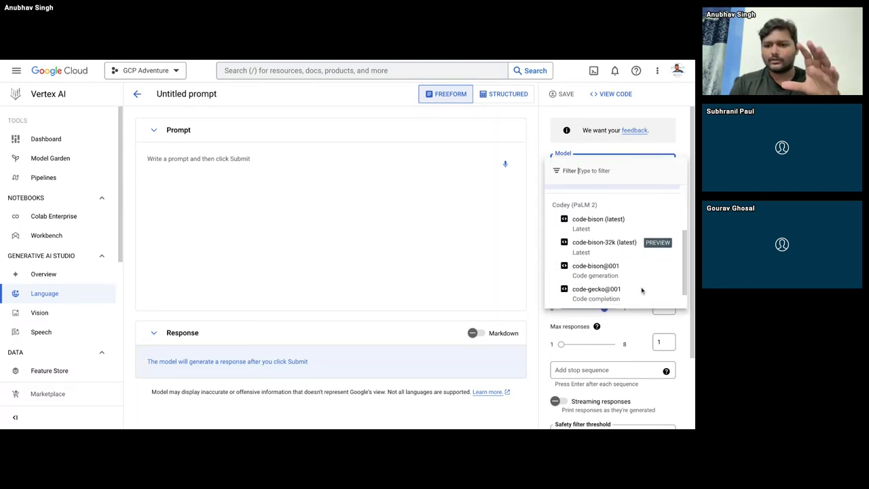
scroll(642, 291, down, 1)
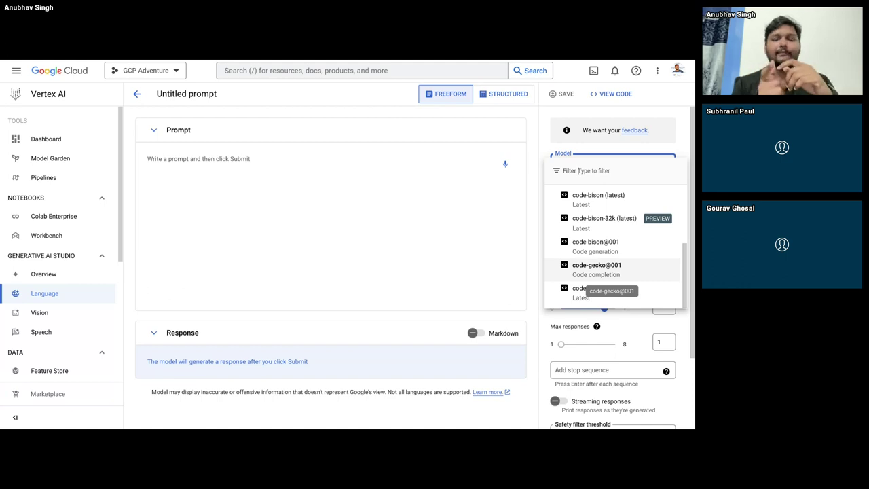
scroll(591, 272, up, 3)
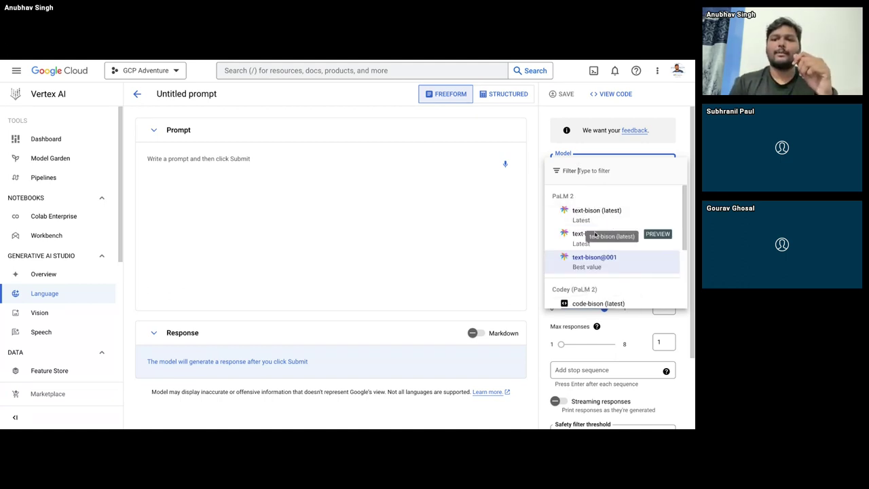
click(591, 266)
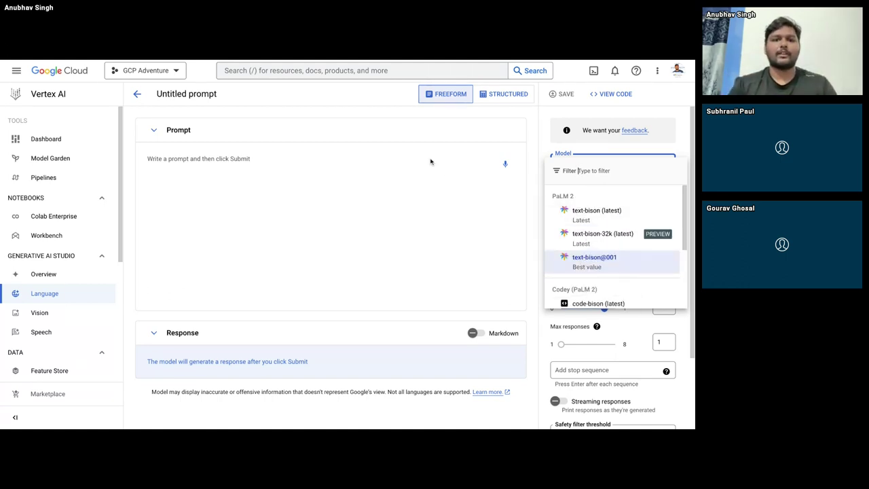
click(241, 175)
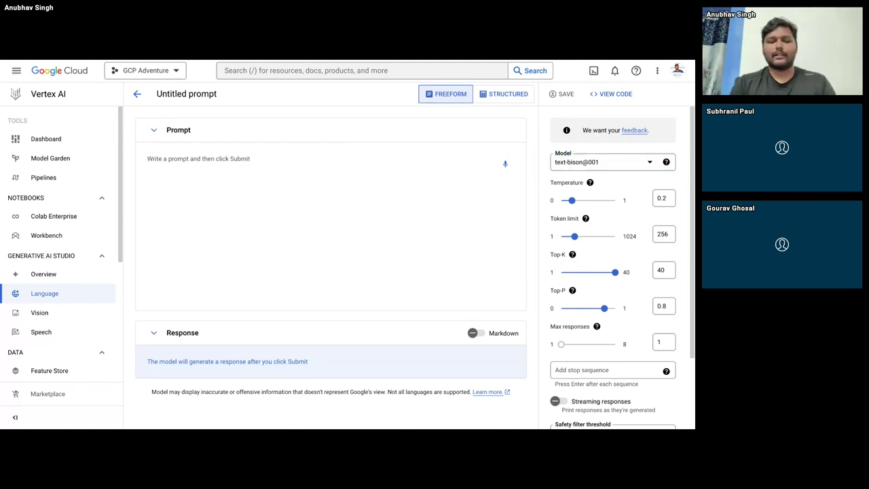
text(Complete this se)
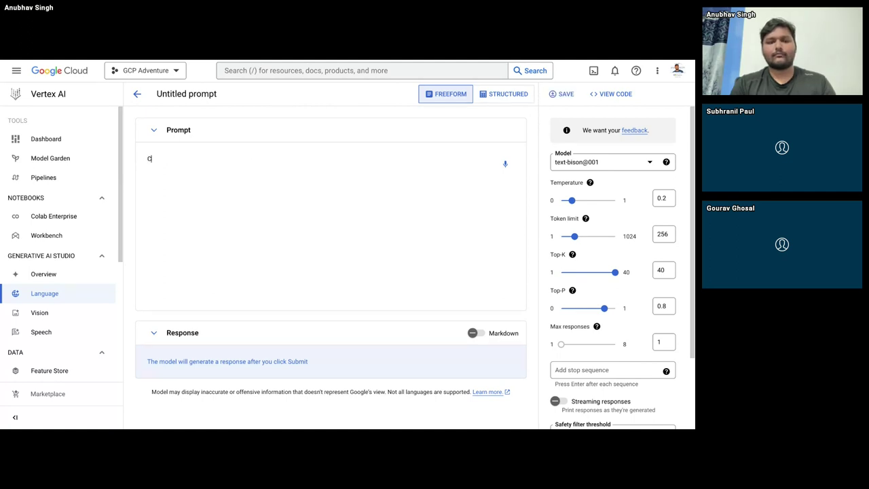
text(nte)
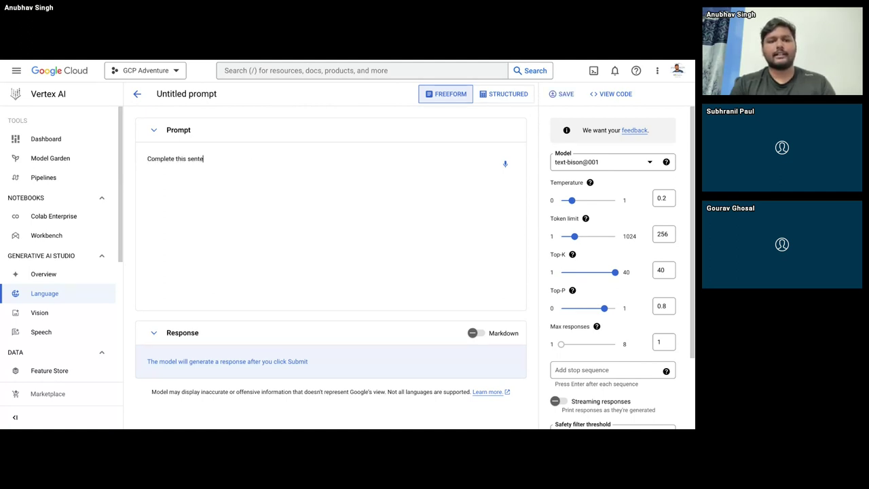
text(nce)
key(ctrl+a)
key(BackSpace)
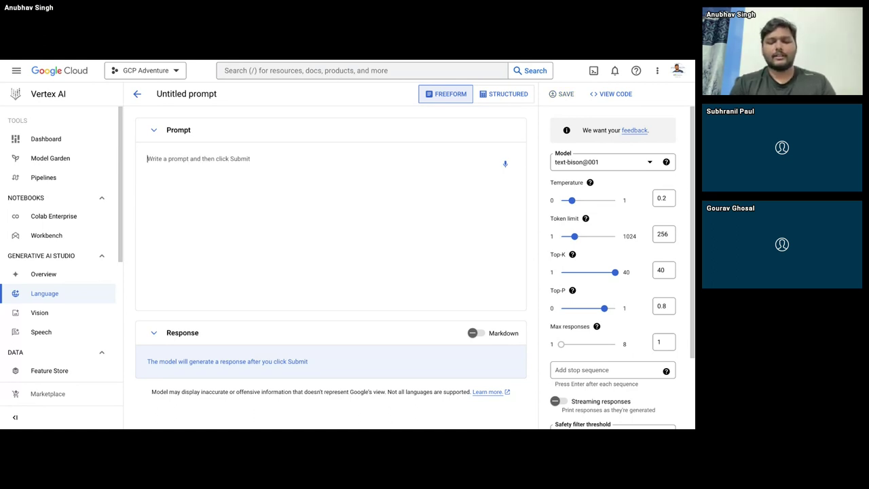
- Enter the freeform prompt "I was eating an apple at an apple store in the apple office in" and submit it to the model
text(I)
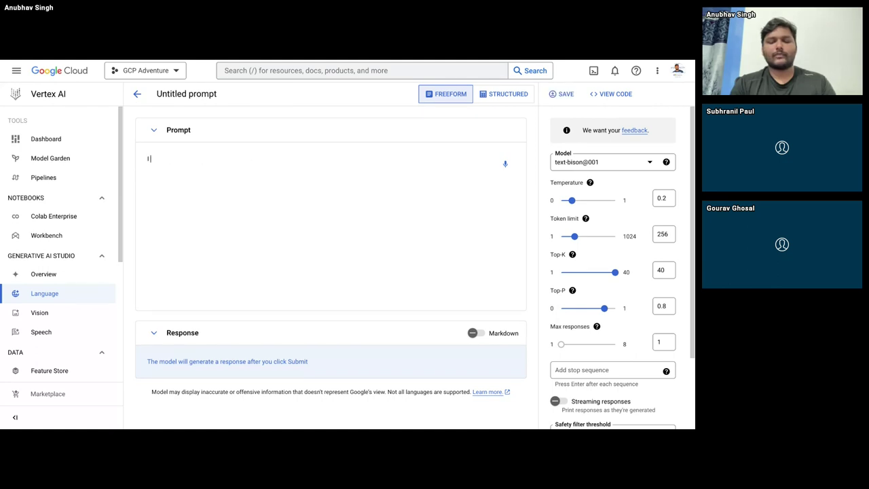
text( was eating an ap)
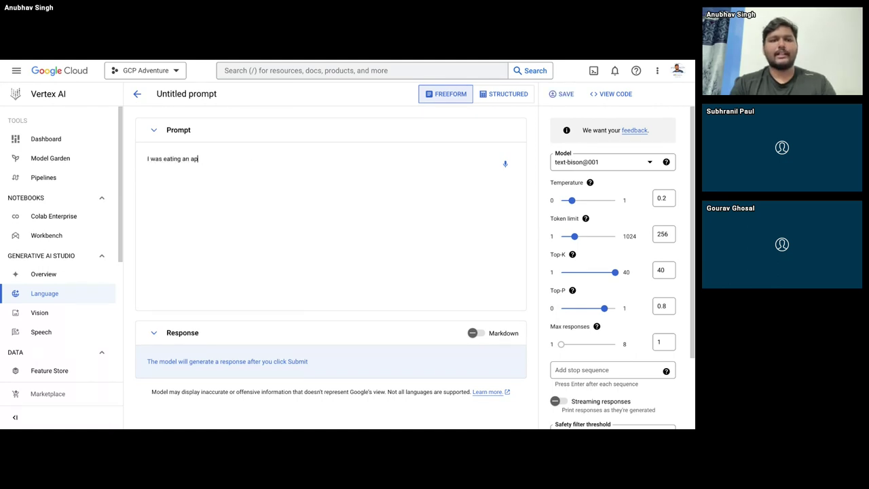
text(ple at an)
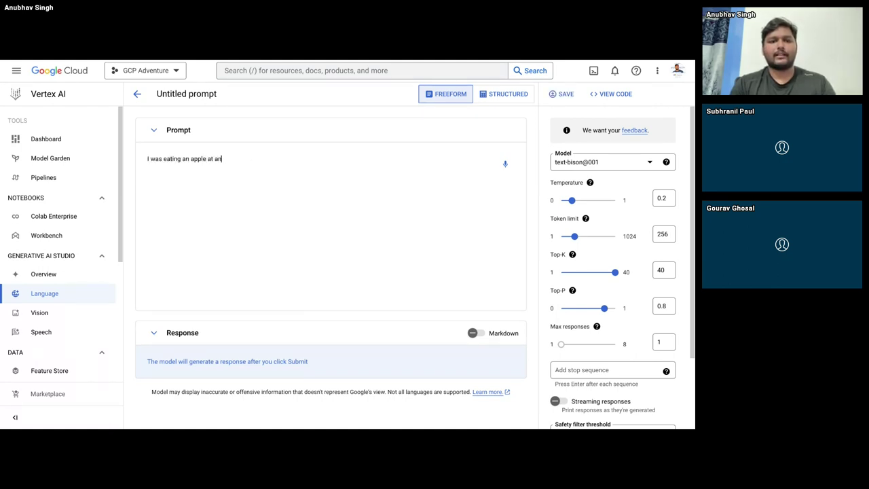
text( apple store )
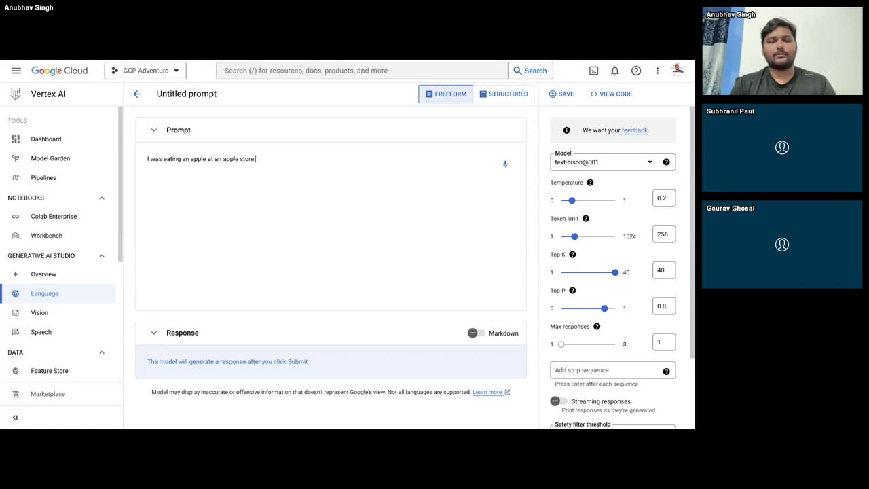
text(in the app)
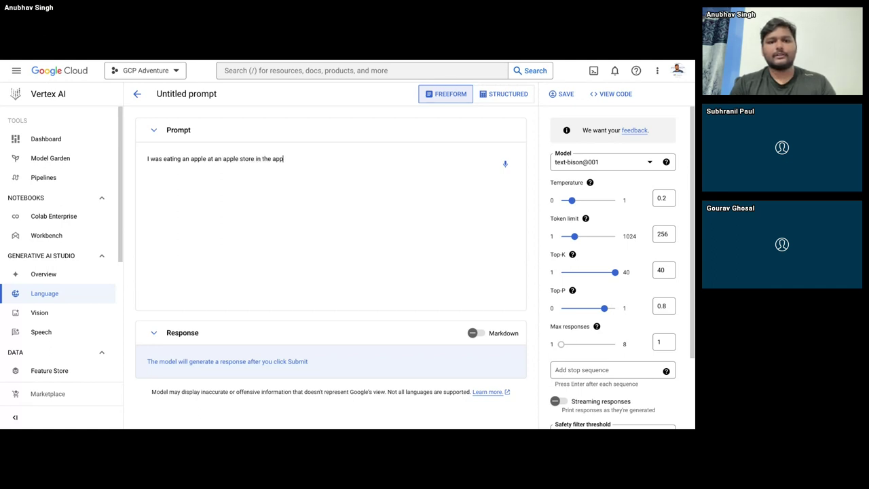
text(le office in)
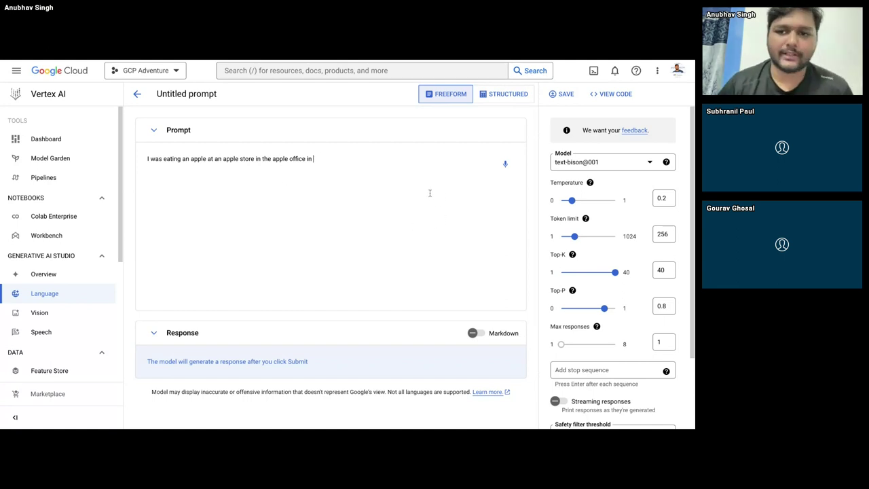
scroll(604, 220, down, 3)
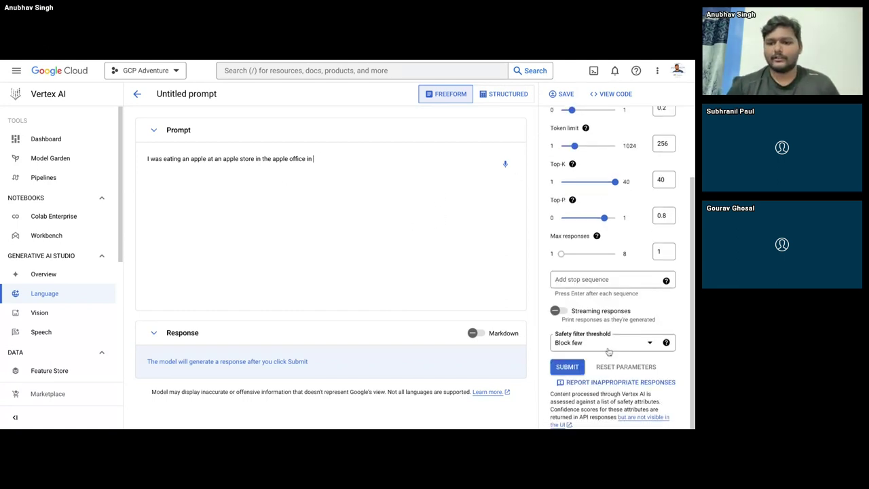
click(567, 367)
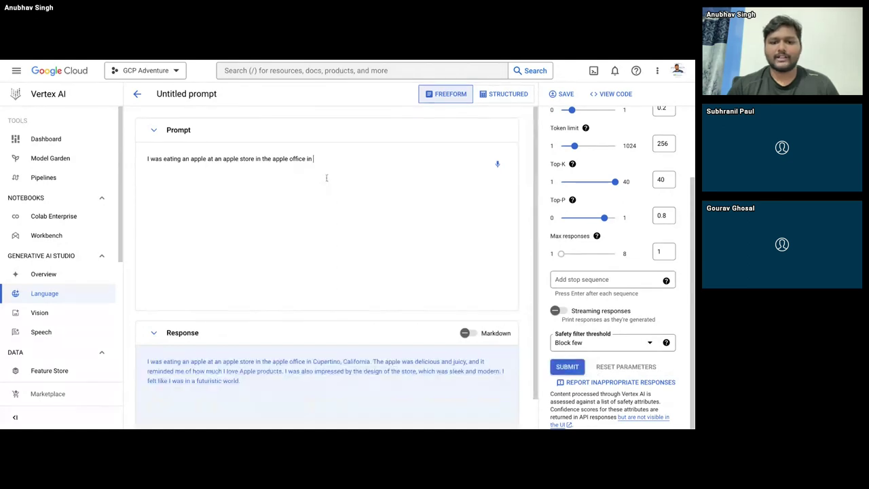
- Read through the generated response, examining how the model continued the unfinished sentence
scroll(327, 183, down, 1)
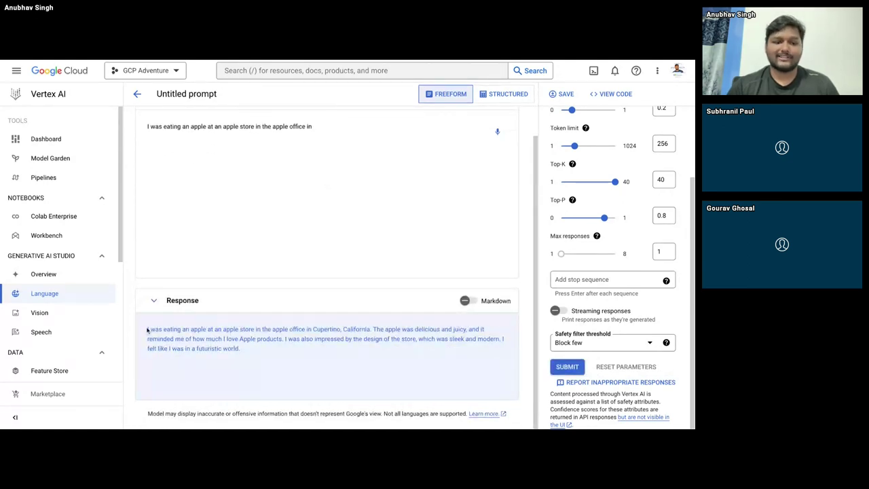
drag(148, 331, 289, 351)
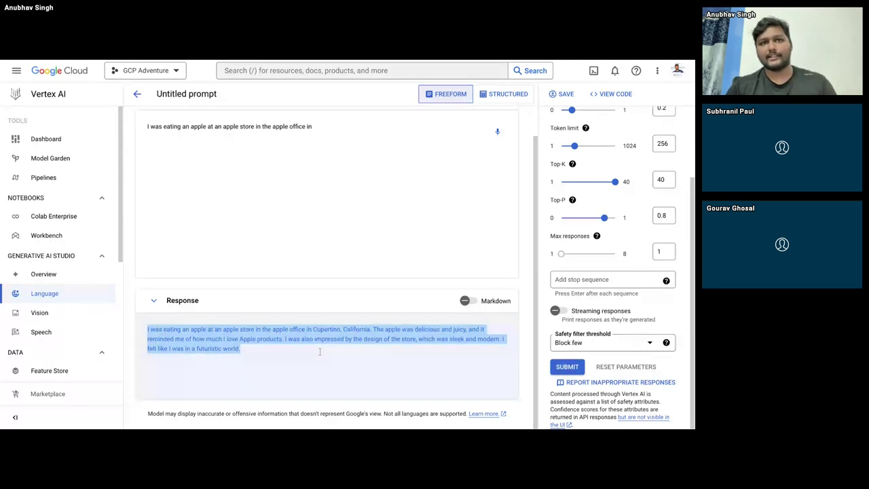
click(320, 351)
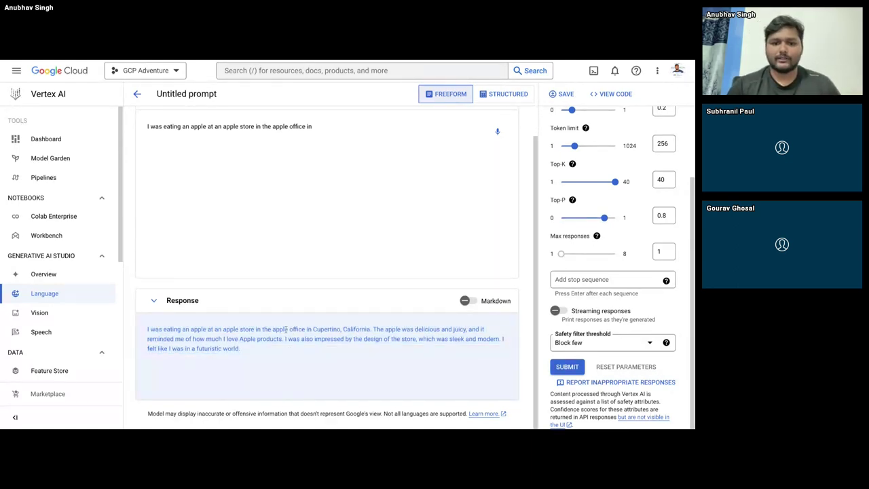
drag(374, 329, 242, 349)
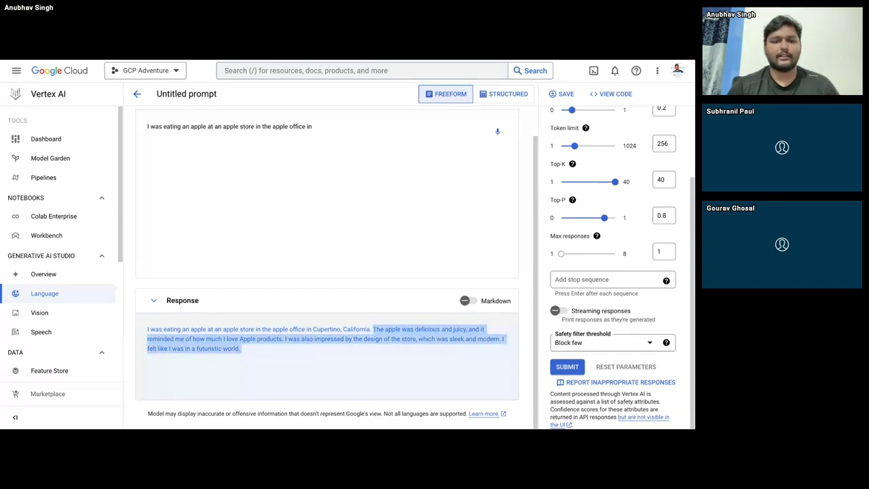
click(271, 350)
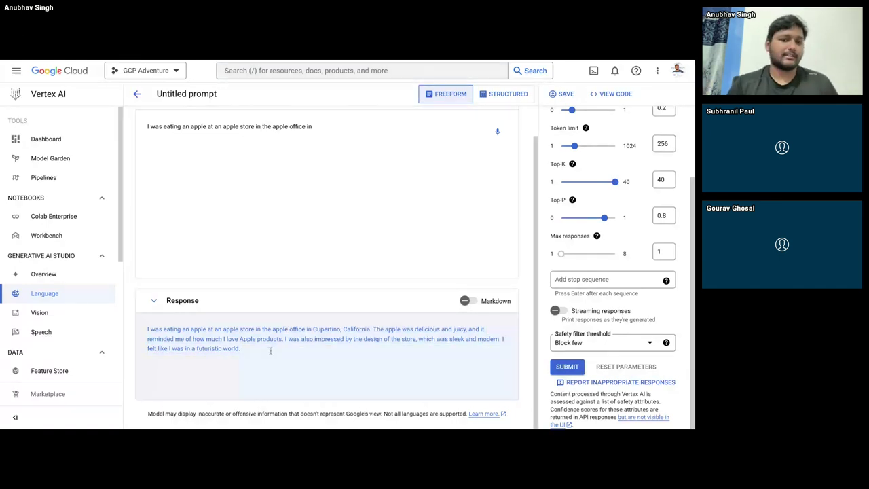
- Insert the instruction "Make a joke with the following sentence:" above the existing prompt sentence, separated by a blank line
click(336, 129)
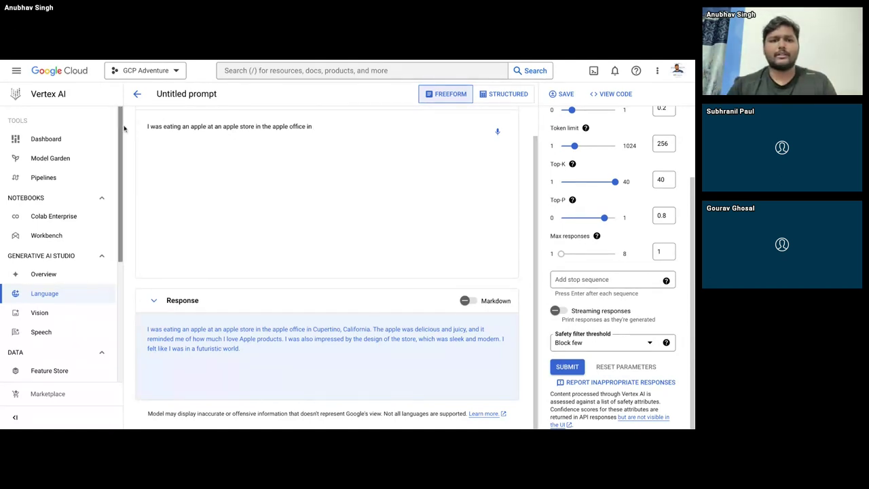
click(146, 126)
key(Return)
key(Return)
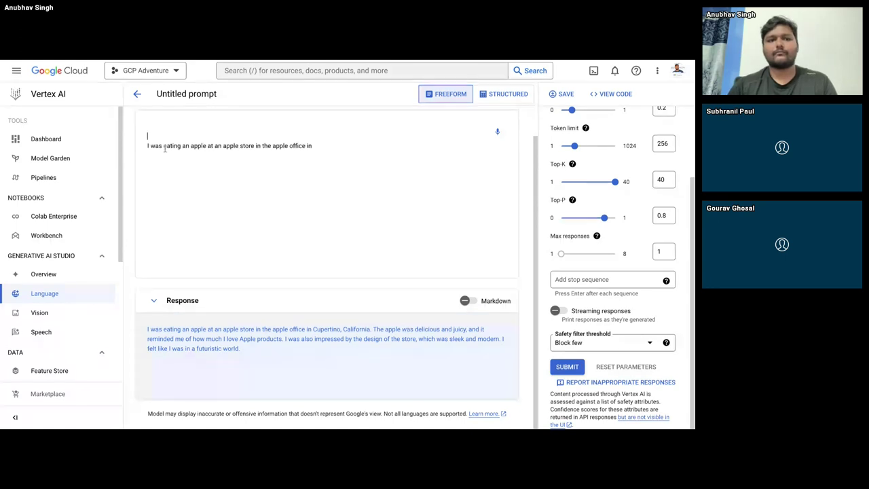
text(th)
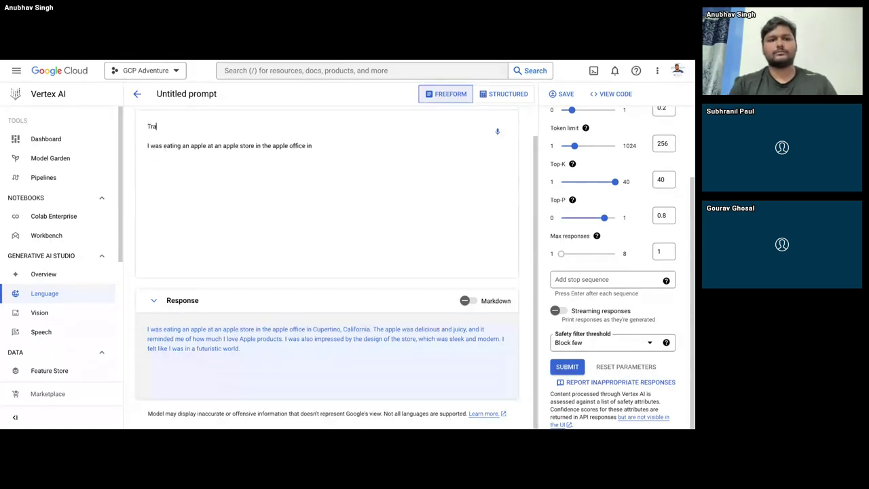
key(BackSpace)
key(BackSpace)
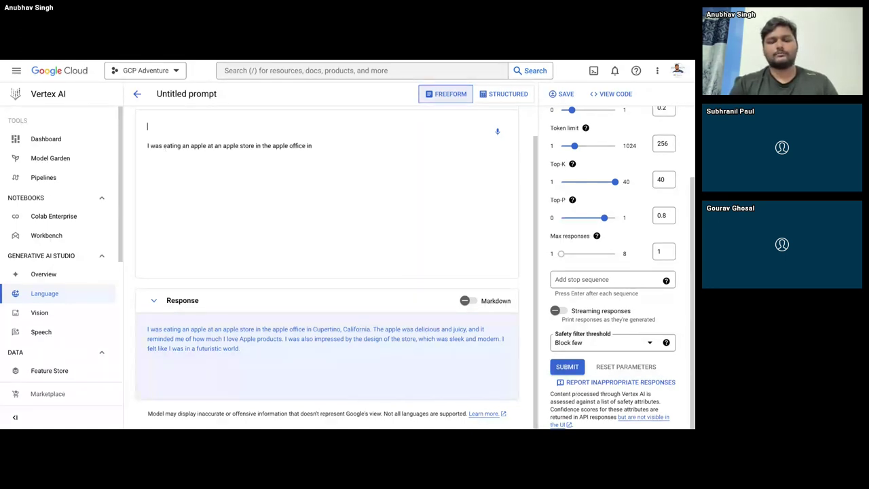
text(Ma)
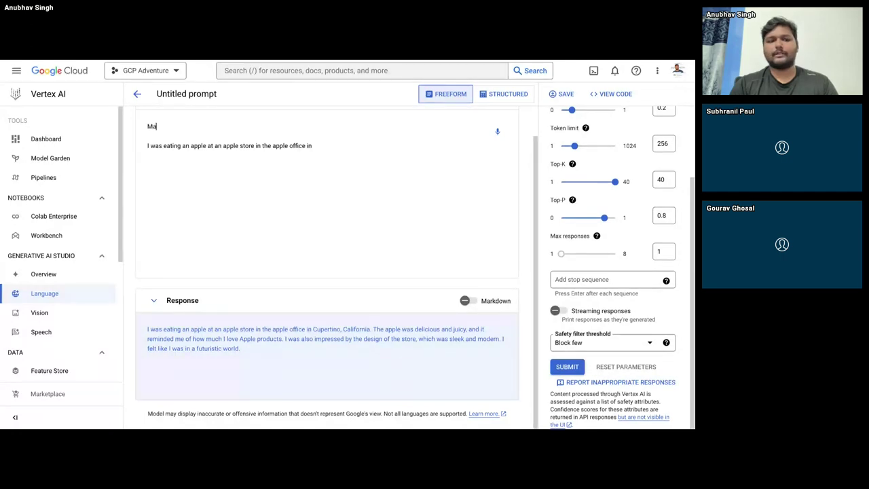
text(ke a jo)
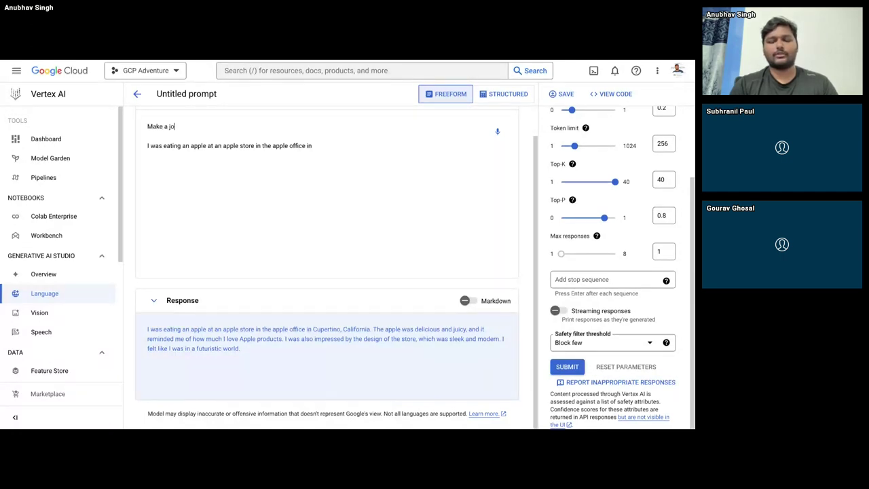
text(ke with the follo)
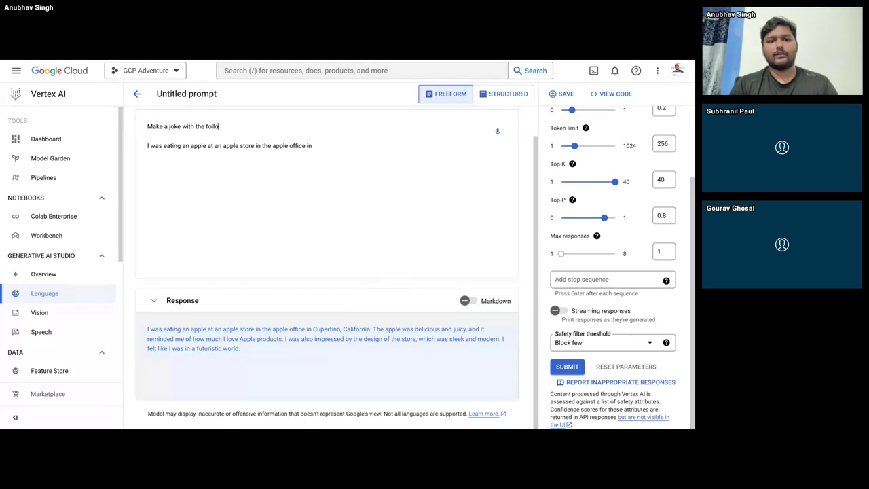
text(wing sentence:)
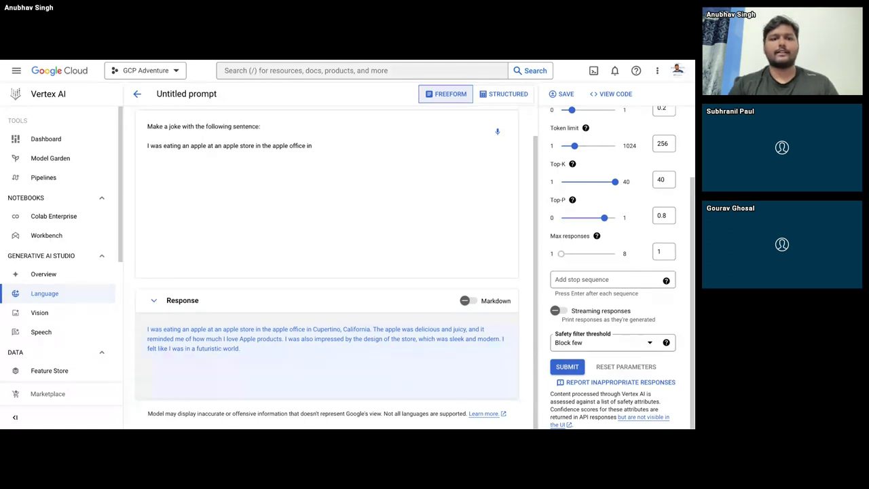
- End the unfinished apple sentence with "..." and submit the joke prompt to the model
key(Down)
key(Down)
text(.)
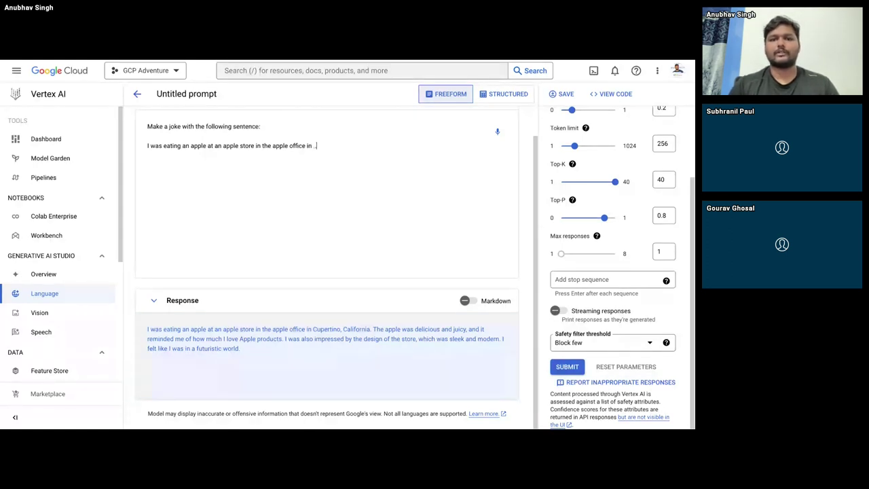
text(..)
click(568, 367)
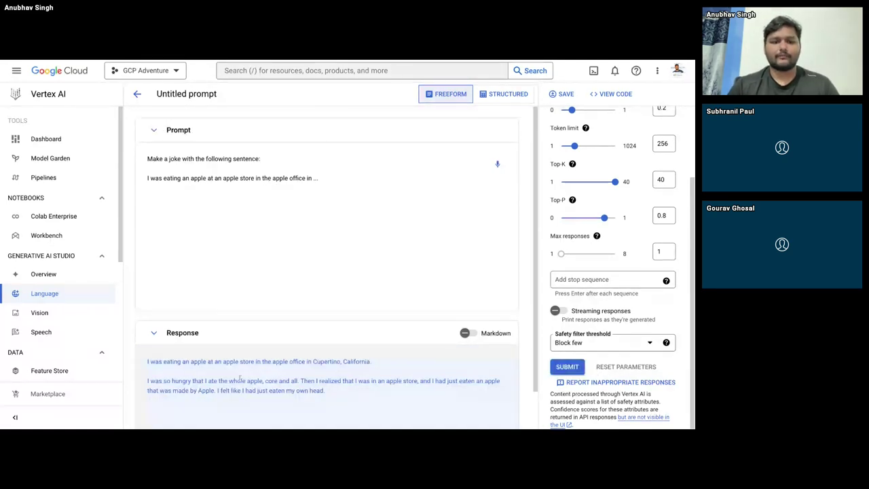
- Read the generated joke, highlighting the part that follows its opening sentence
drag(301, 381, 326, 391)
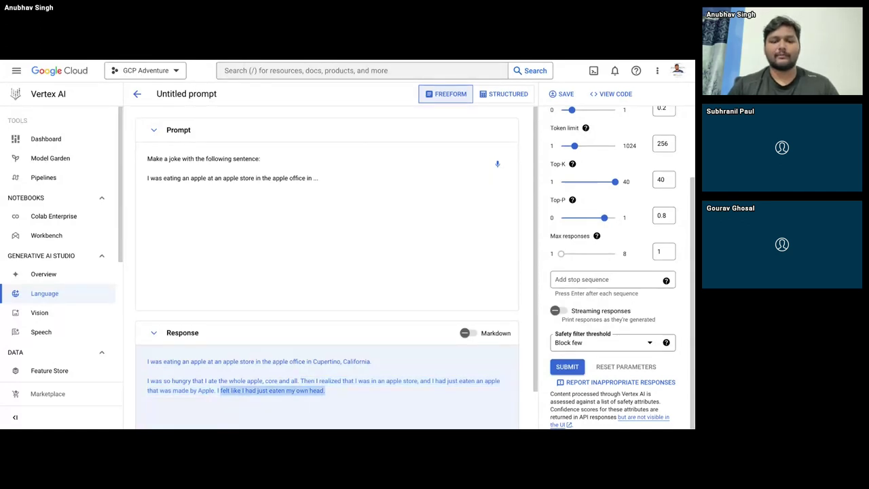
click(334, 387)
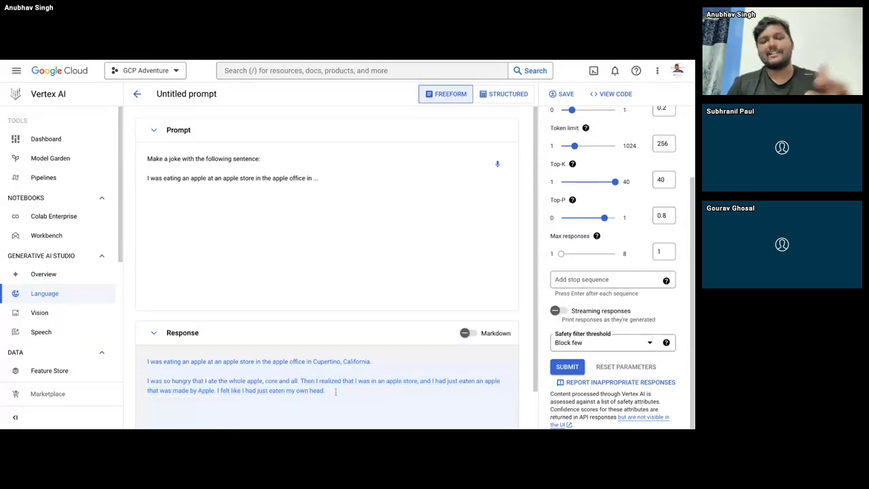
drag(335, 392, 182, 381)
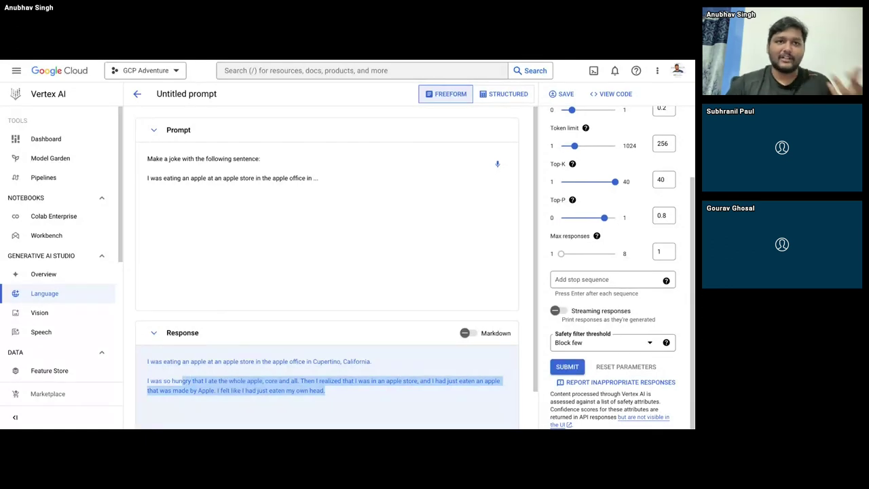
click(182, 381)
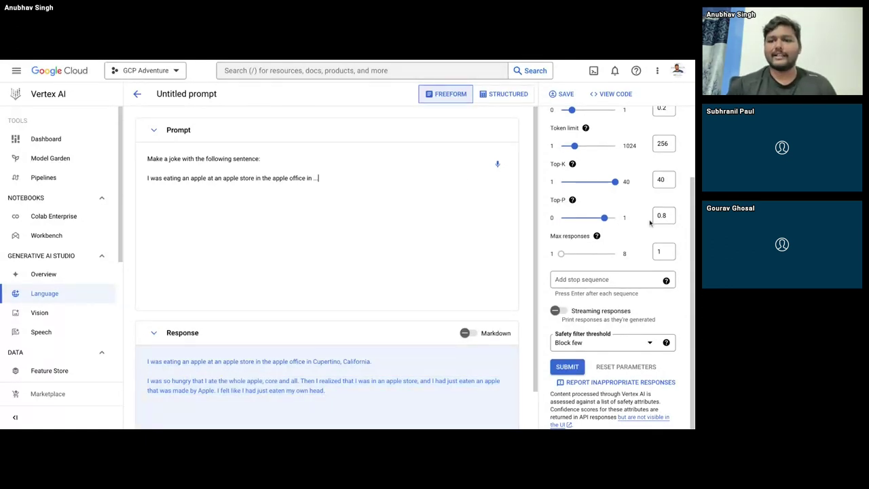
- Read the help explanation of the Temperature parameter and how it controls randomness in token selection
scroll(588, 171, up, 3)
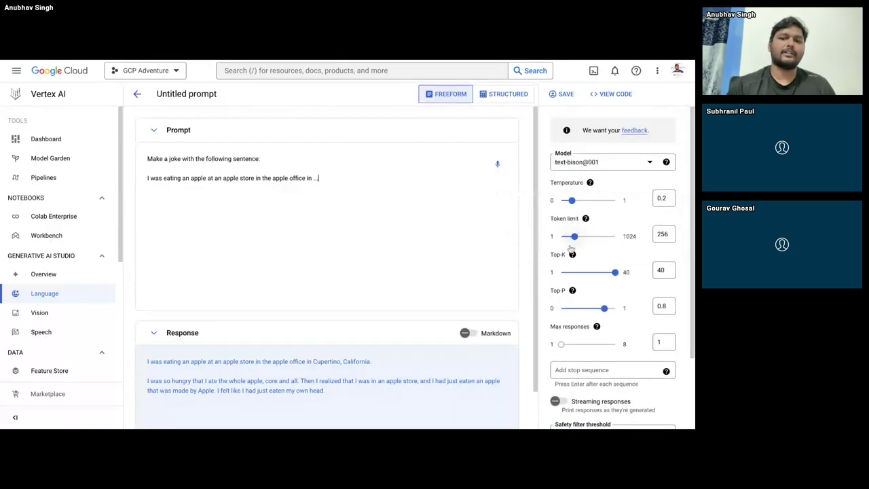
click(590, 182)
click(559, 183)
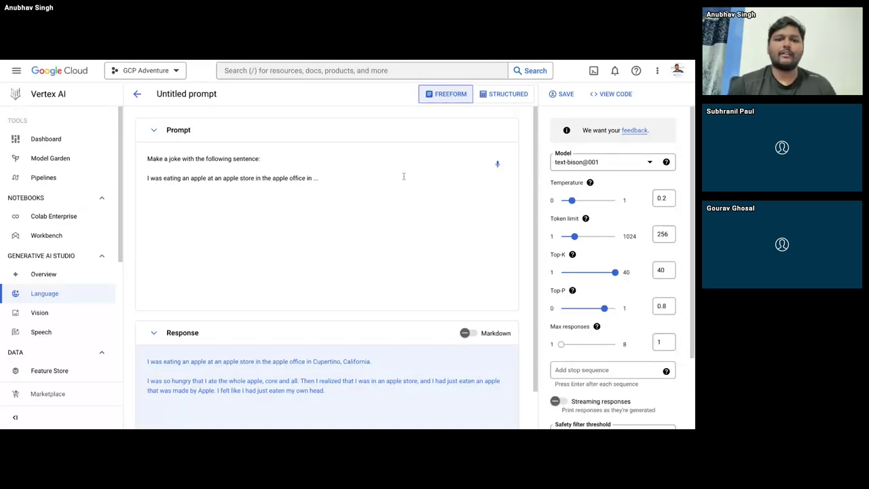
mouse_move(591, 182)
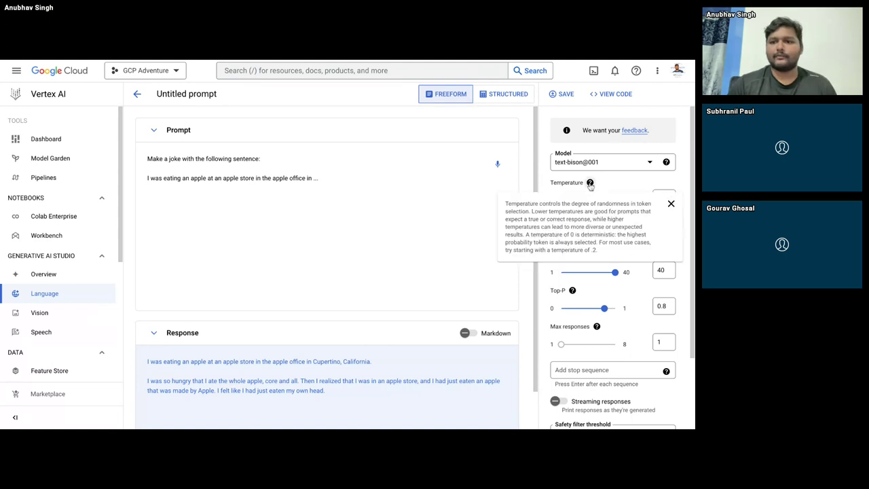
drag(529, 204, 598, 250)
click(605, 252)
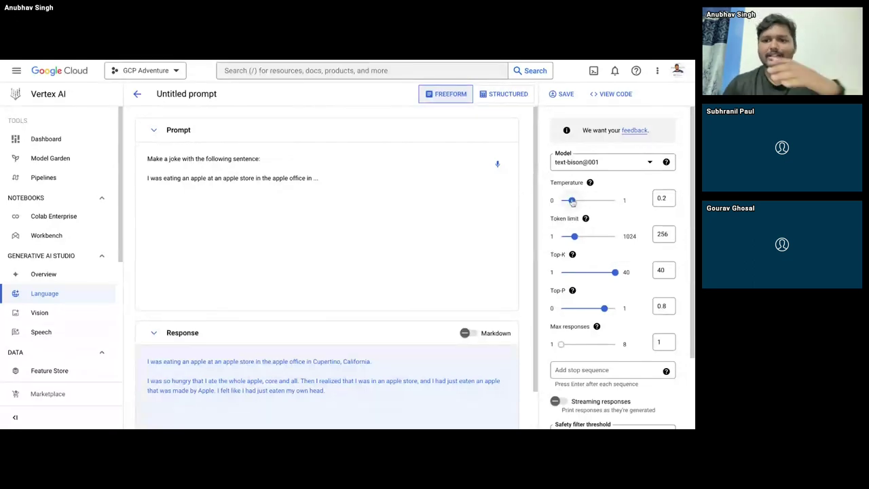
- Lower the model's temperature to 0
click(573, 200)
drag(572, 200, 561, 201)
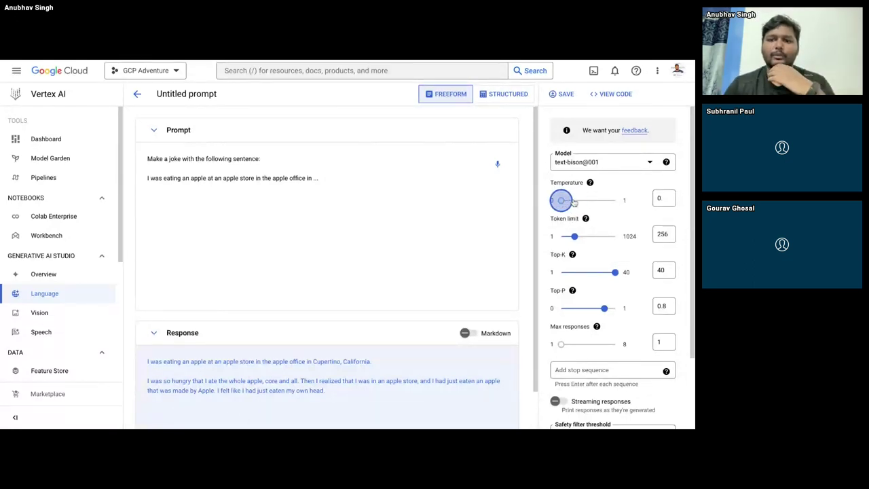
click(370, 181)
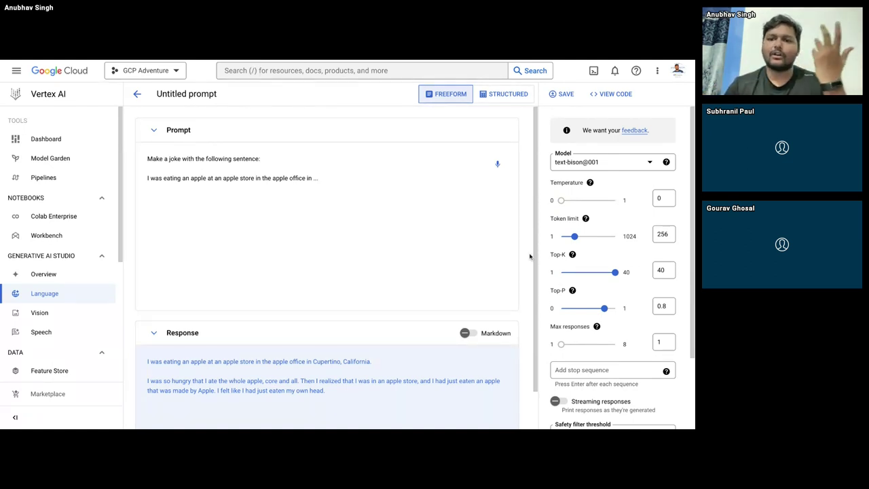
- Set the temperature to 1 and resubmit the joke prompt
drag(561, 200, 631, 212)
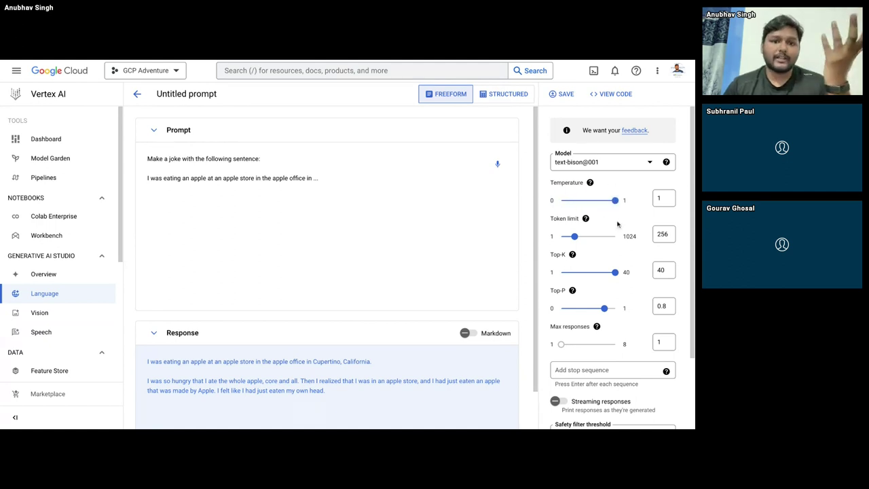
click(331, 183)
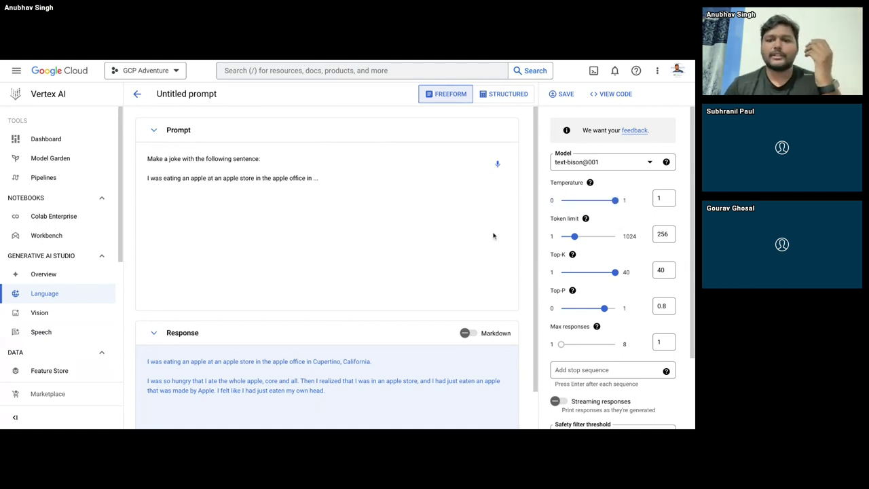
scroll(545, 230, down, 3)
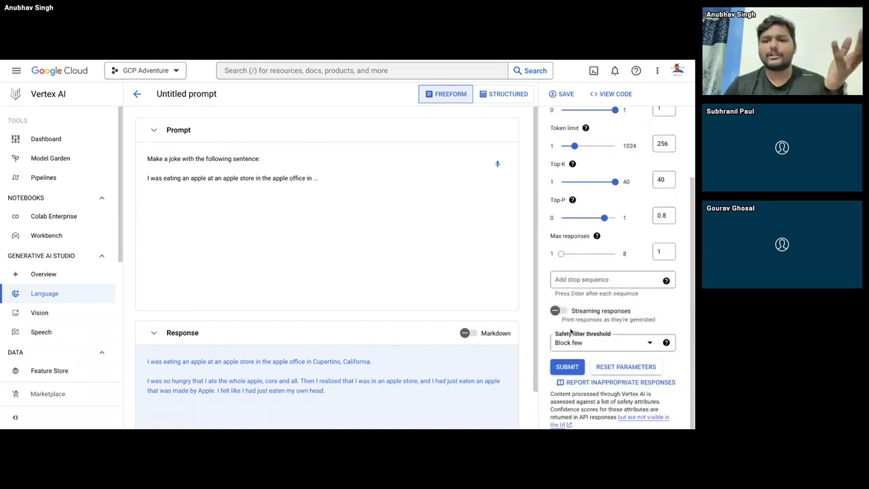
click(574, 369)
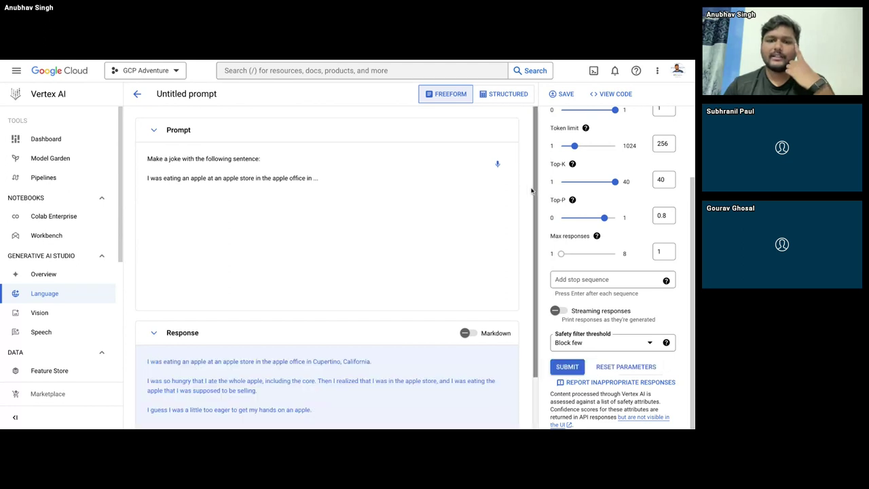
- Read the new response in full, highlighting its second paragraph
scroll(387, 255, down, 2)
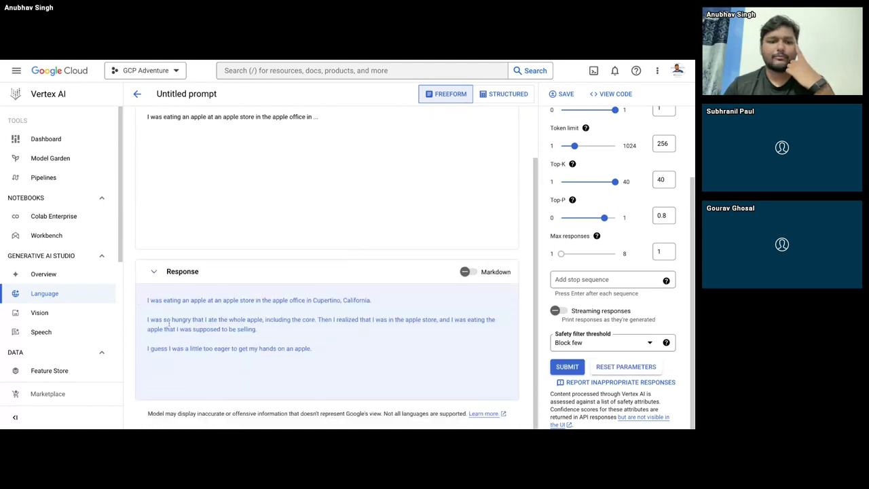
drag(147, 322, 259, 330)
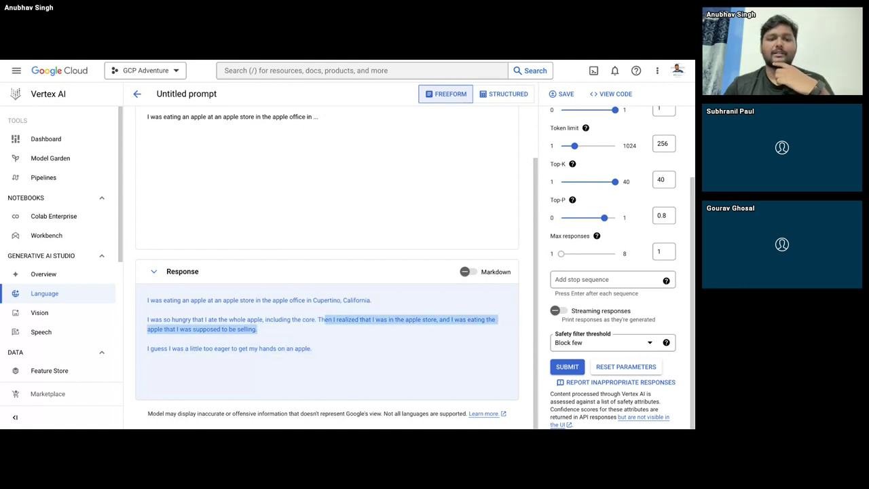
click(324, 316)
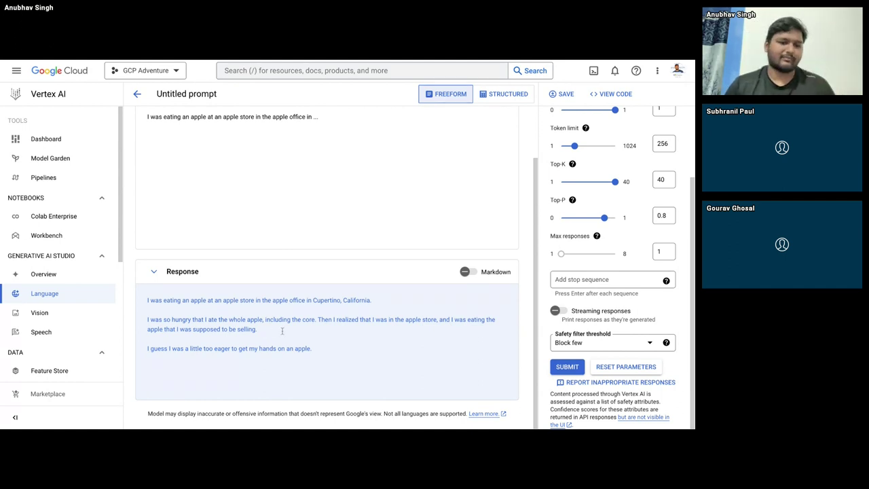
- Read the help explanation of the Token limit parameter
scroll(424, 320, up, 2)
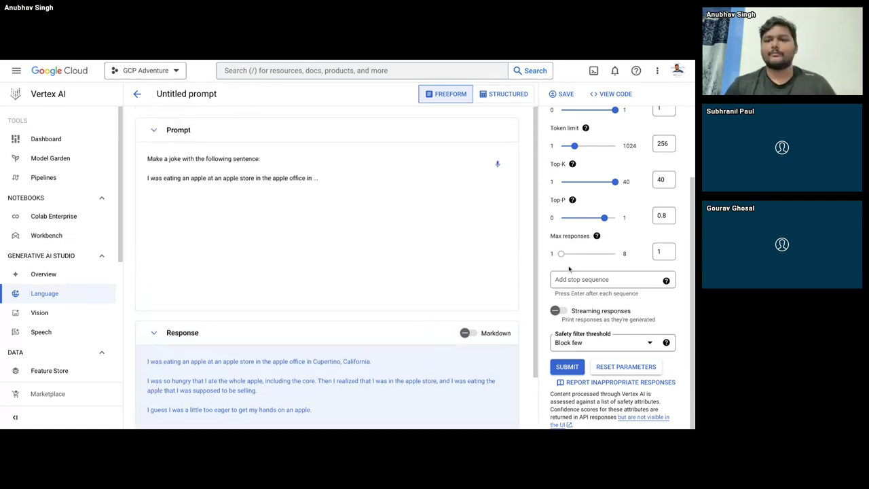
scroll(584, 265, up, 3)
mouse_move(617, 202)
mouse_down()
mouse_move(559, 200)
mouse_move(616, 200)
mouse_up()
mouse_move(586, 218)
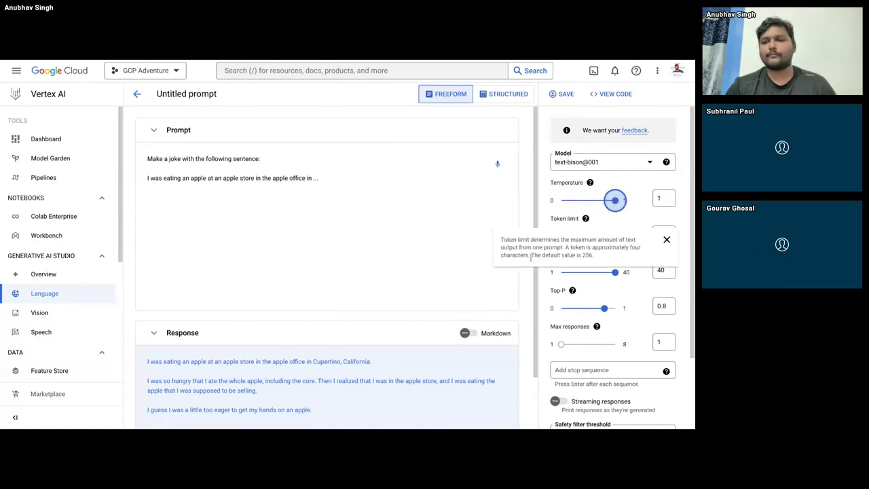
click(546, 219)
- Compare the prompt with the generated response, highlighting the newly generated text to relate its length to the token limit
scroll(326, 305, down, 1)
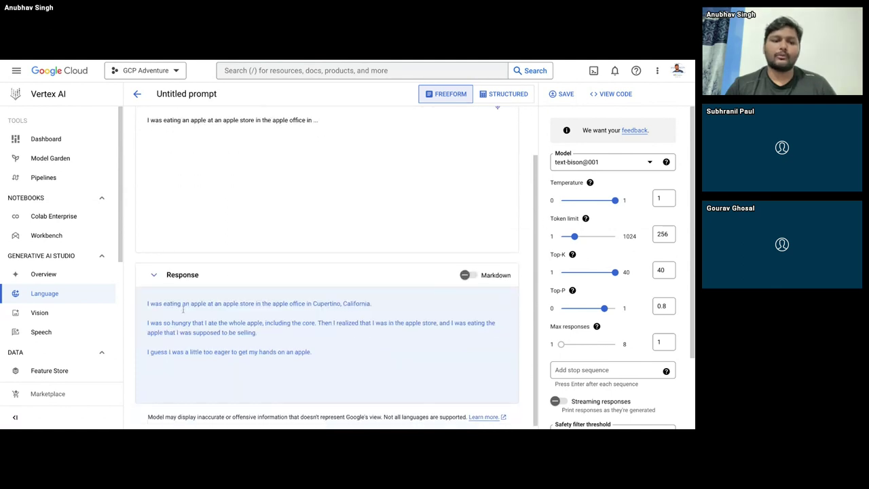
drag(163, 303, 257, 332)
click(310, 335)
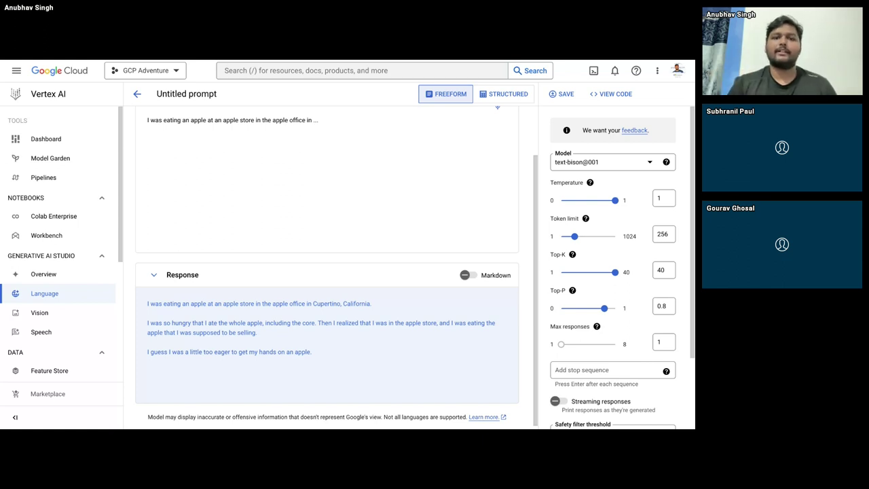
scroll(336, 204, up, 1)
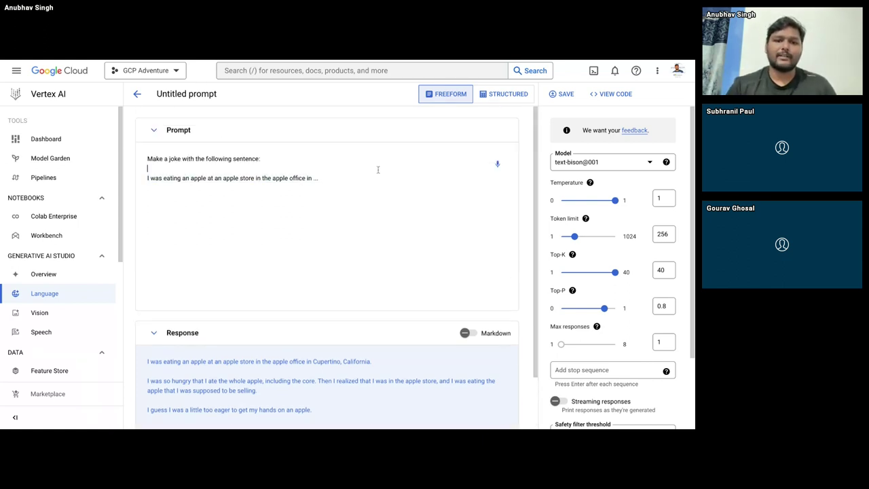
scroll(309, 296, down, 1)
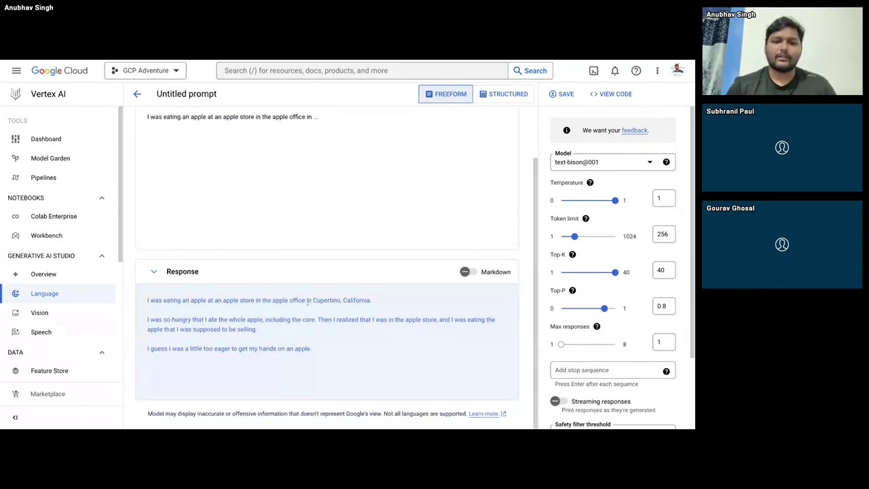
drag(311, 299, 346, 352)
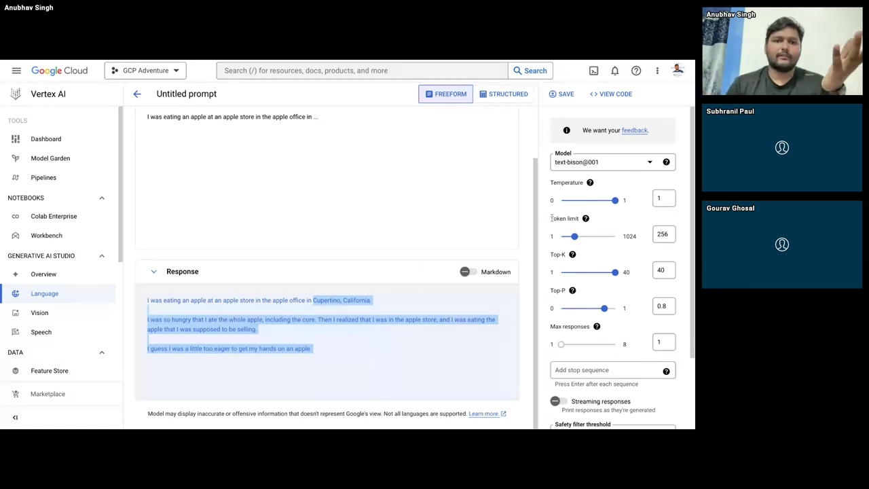
double_click(552, 219)
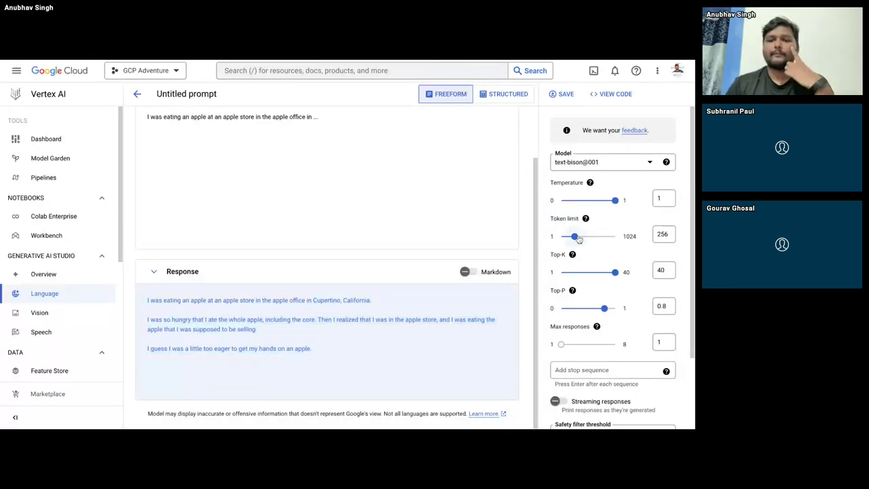
- Set the token limit to 32
click(585, 218)
click(540, 230)
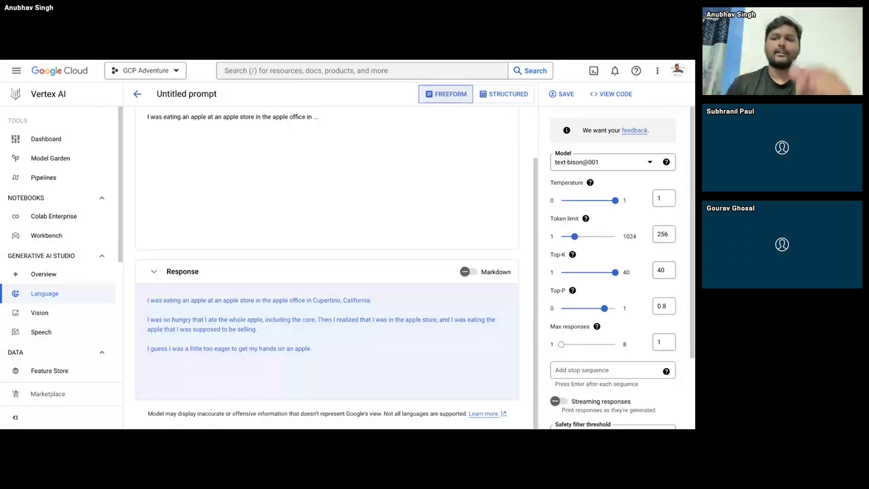
double_click(662, 233)
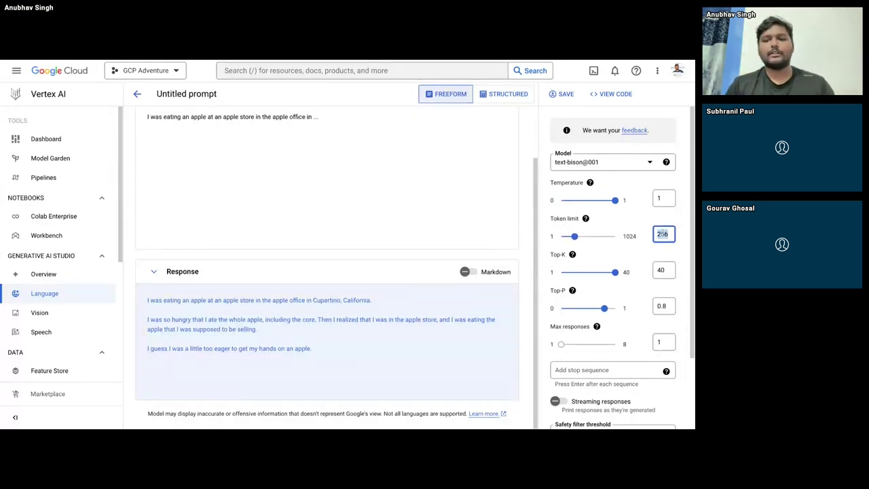
text(32)
click(549, 218)
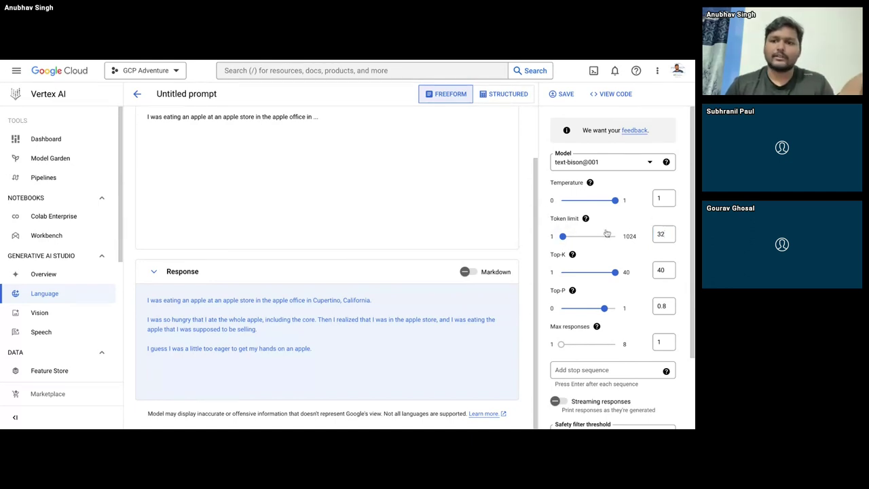
- Raise the token limit to 1024, and lower it to 163
double_click(661, 234)
text(1024)
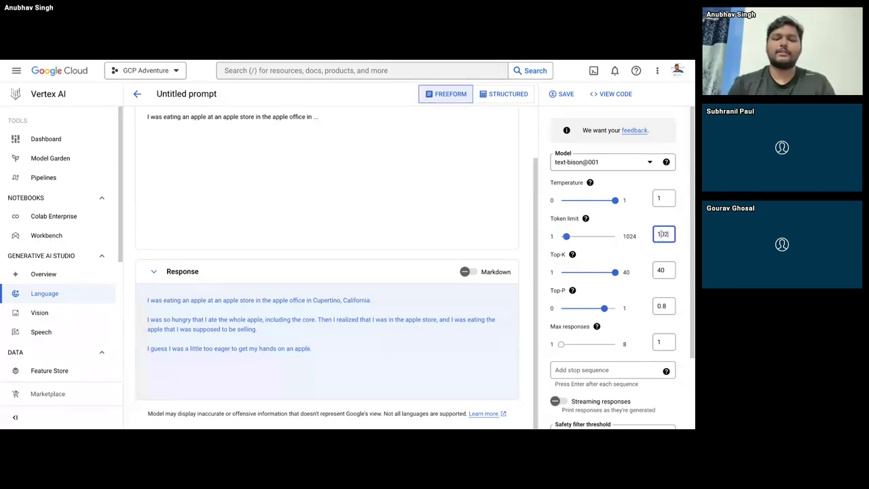
click(550, 227)
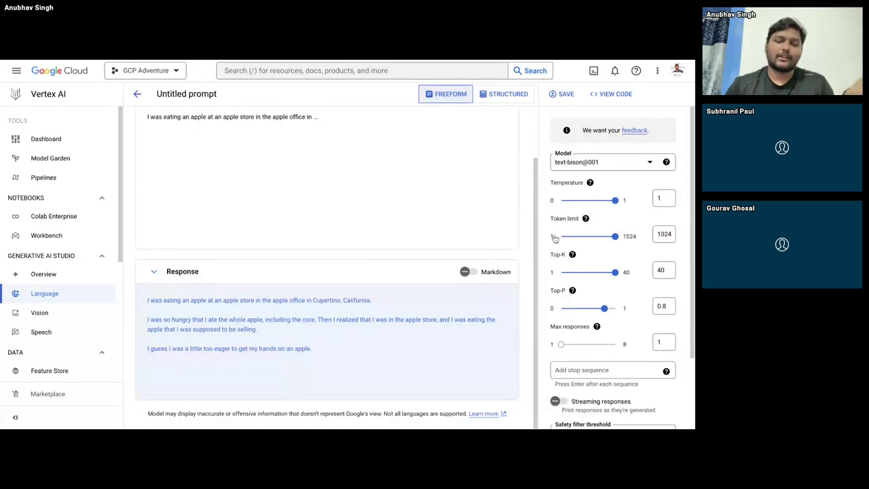
drag(615, 237, 569, 237)
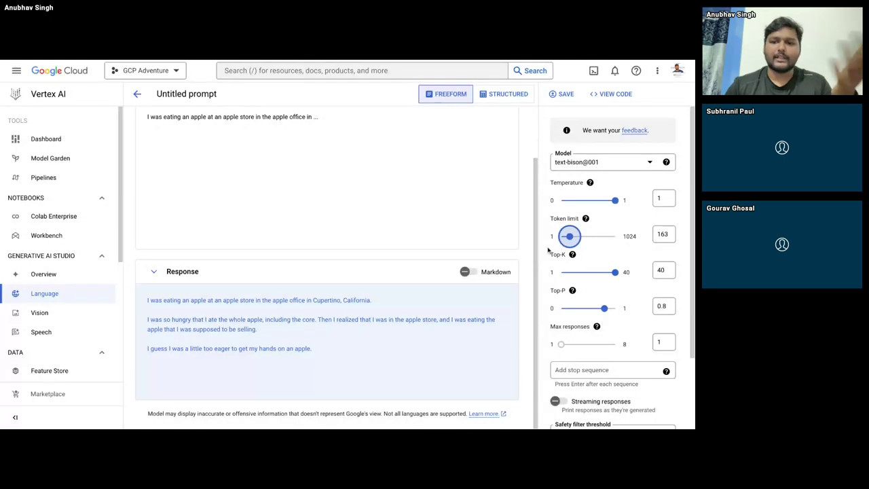
- Read the help explanation of the Top-K parameter, highlighting its label
scroll(557, 255, down, 1)
mouse_move(563, 208)
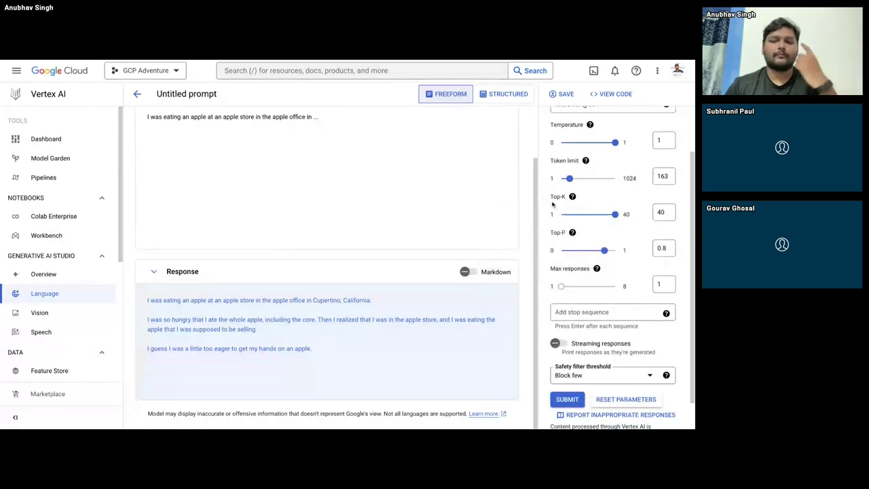
drag(551, 196, 566, 197)
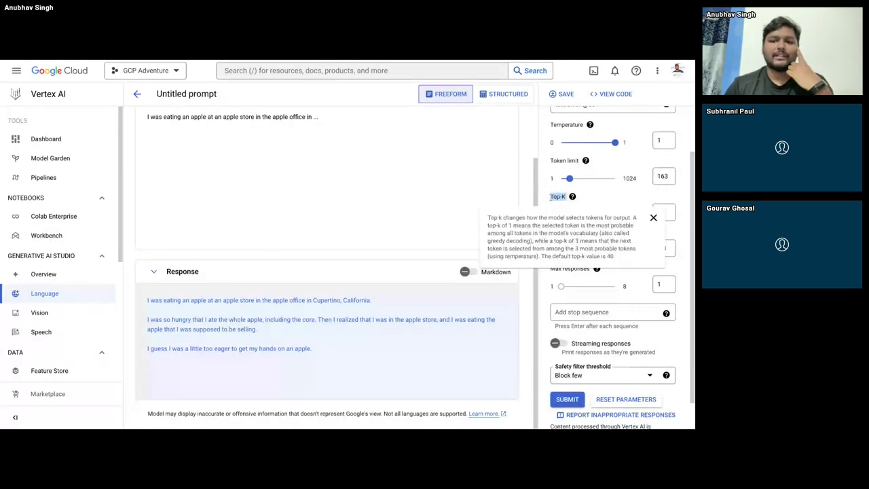
click(563, 196)
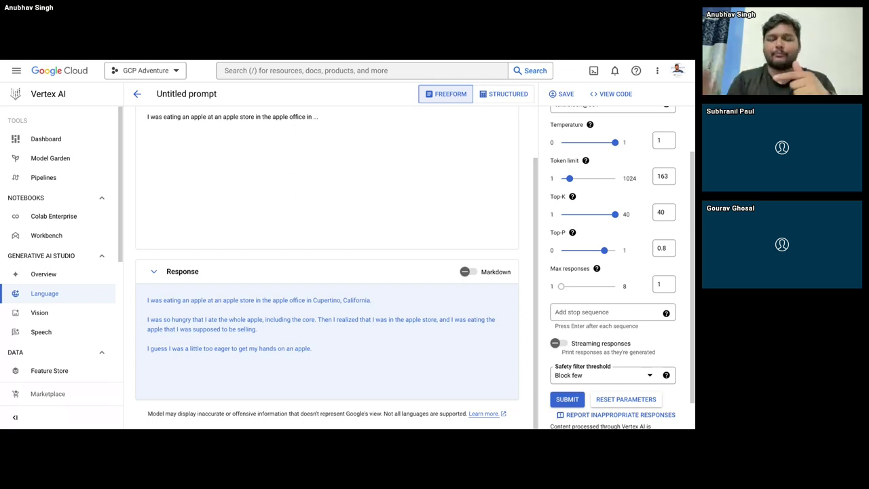
- Delete the trailing ellipsis from the apple store prompt and reread the Top-K help explanation
double_click(325, 117)
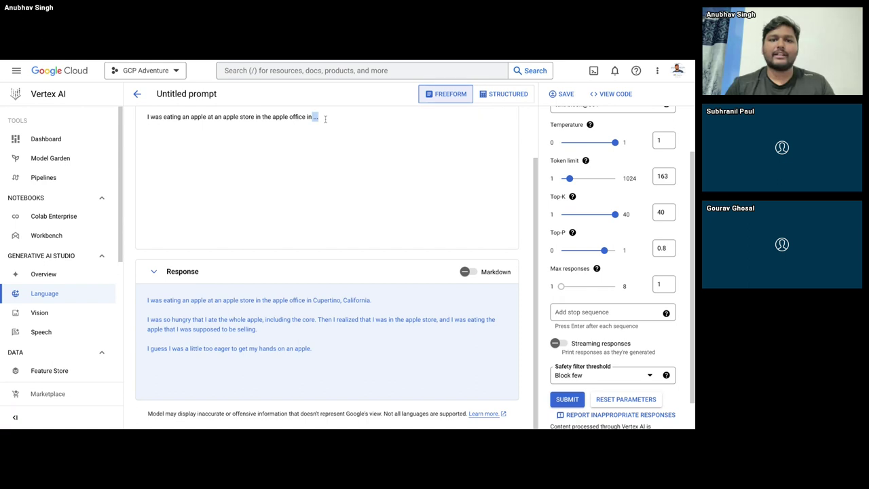
key(BackSpace)
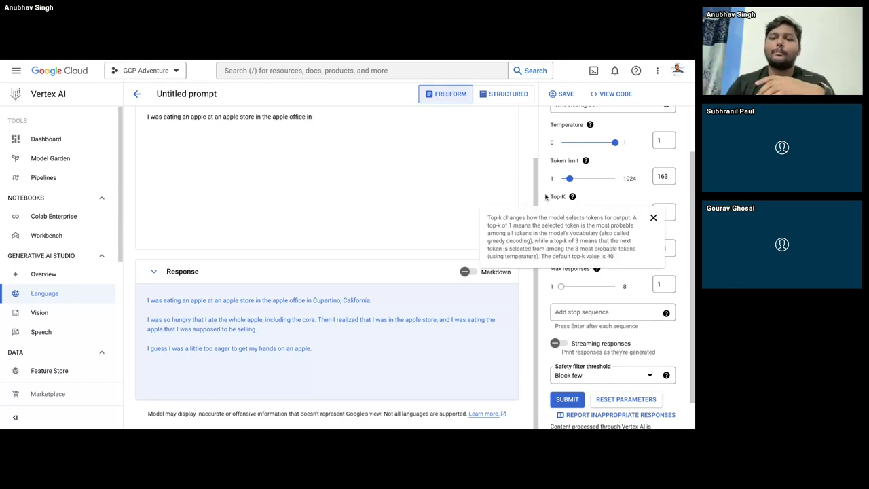
drag(552, 196, 563, 196)
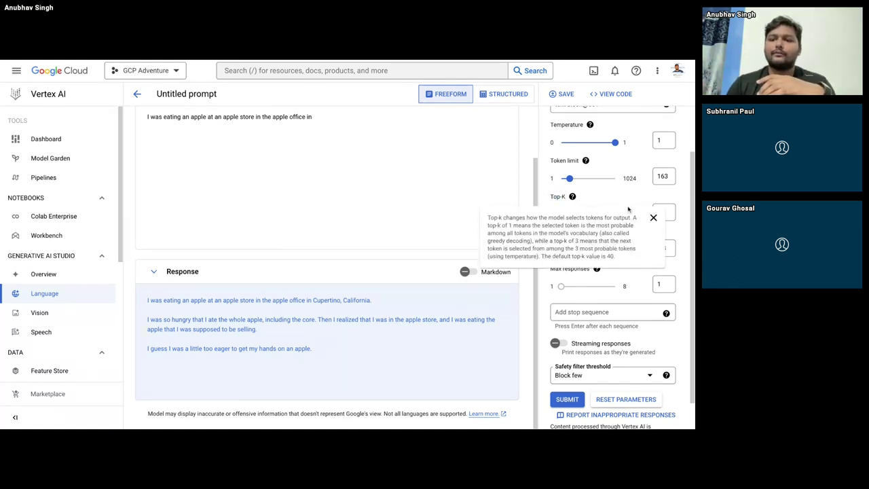
click(614, 222)
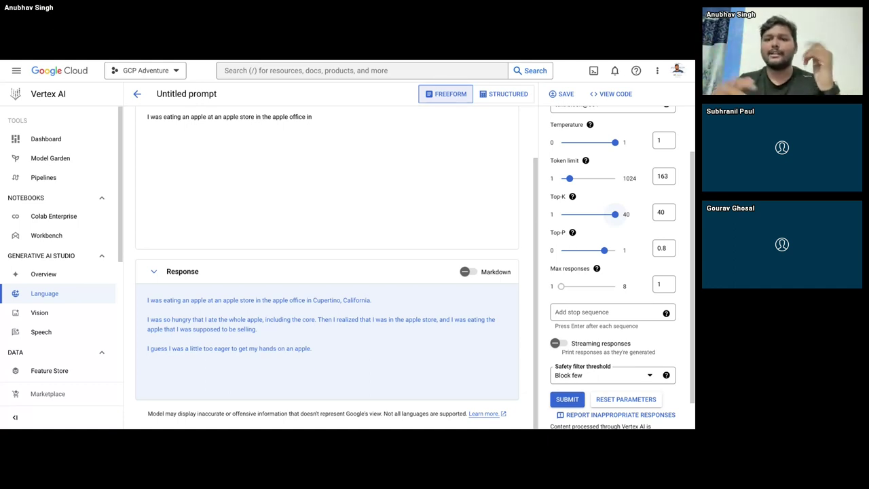
- Lower Top-K to 5
drag(615, 214, 563, 214)
key(Right)
key(Right)
key(Right)
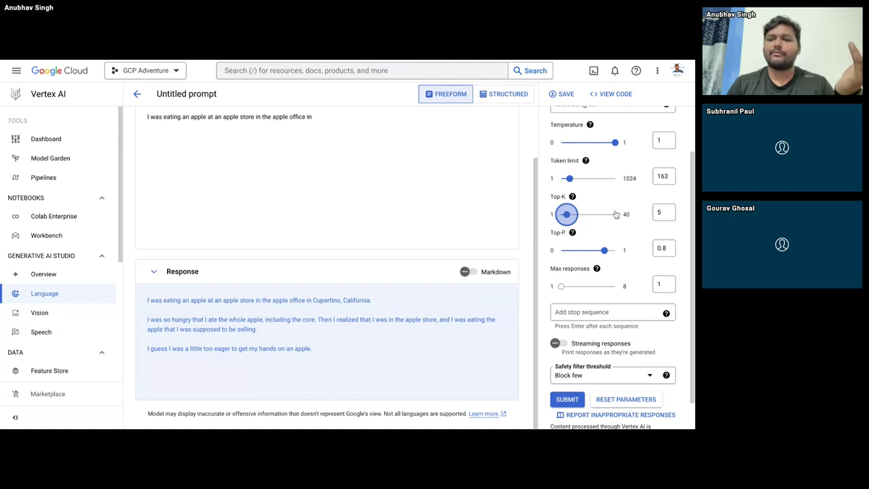
key(Left)
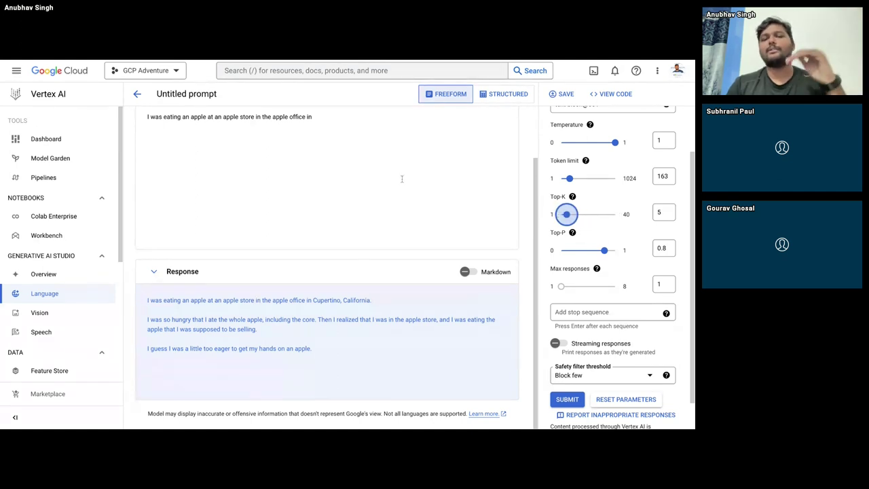
click(399, 171)
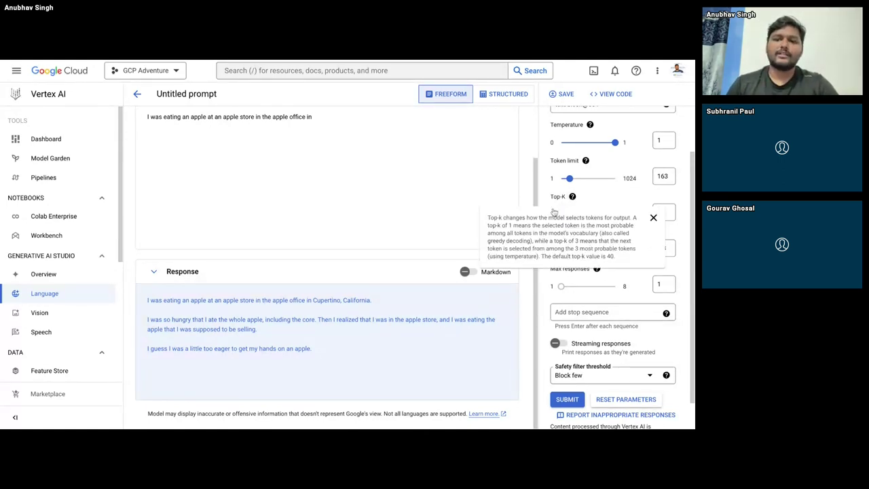
- Check the Top-P parameter, raising it to 1 and lowering it to 0
mouse_move(572, 238)
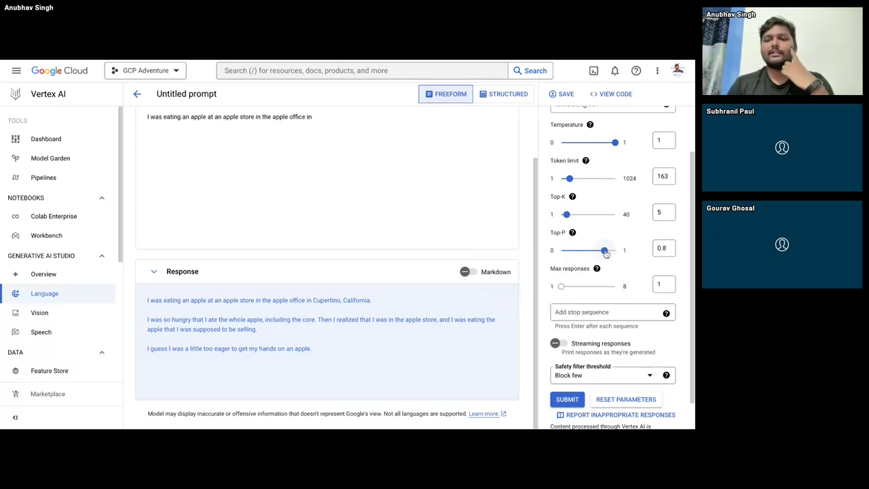
drag(604, 250, 628, 231)
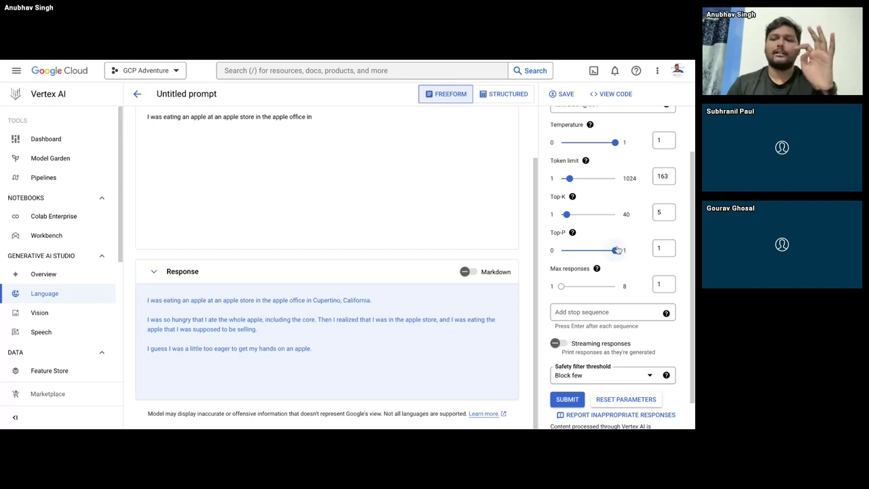
drag(614, 250, 561, 250)
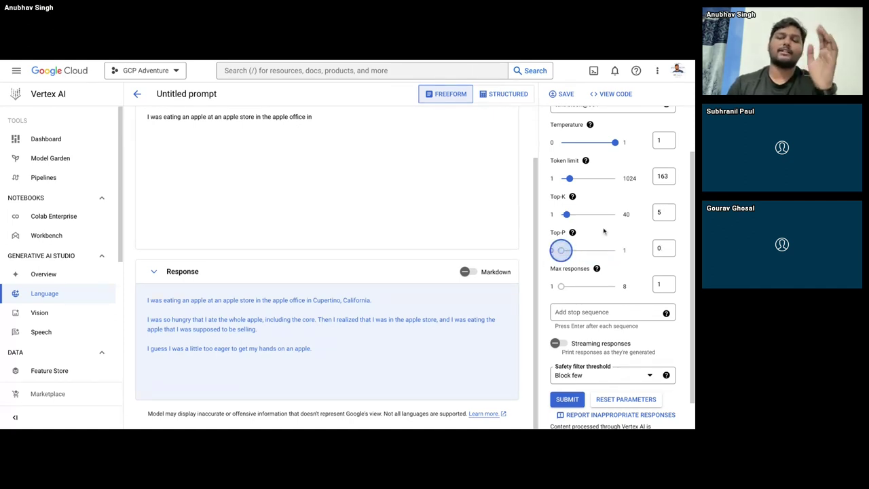
- Set Top-K to 40 and Top-P to 0.95, keeping Max responses at 1
drag(585, 214, 606, 208)
mouse_move(572, 233)
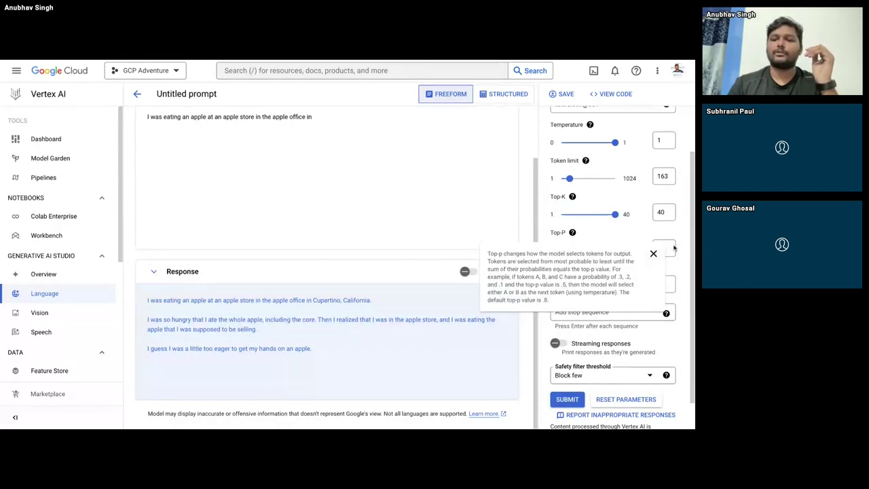
drag(568, 250, 563, 254)
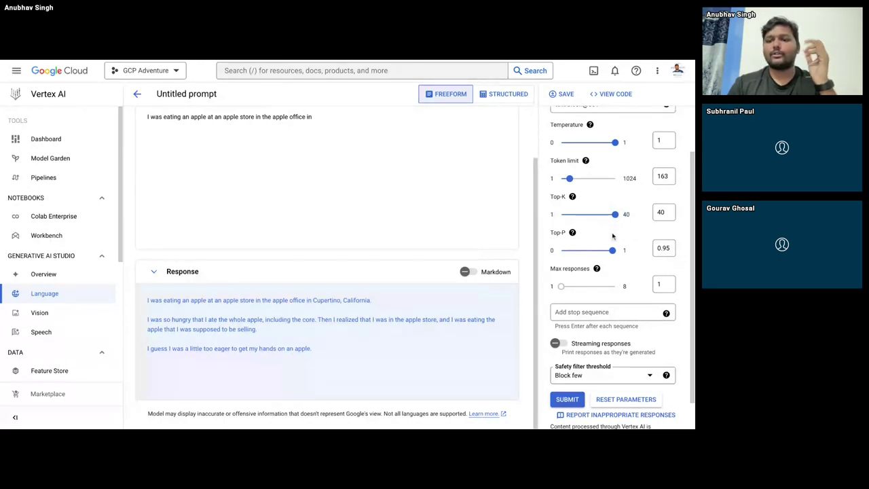
mouse_move(561, 286)
mouse_down()
mouse_move(616, 286)
mouse_move(561, 286)
mouse_up()
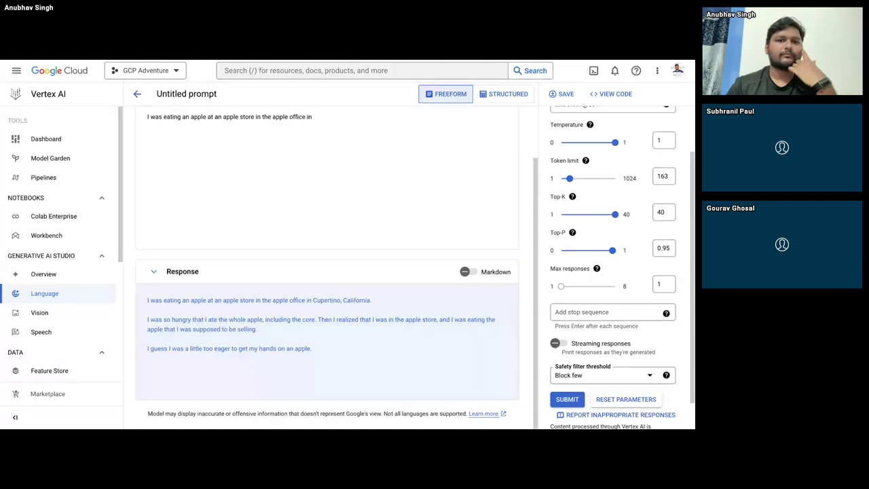
- Switch to the presentation to view the GenAI on Vertex AI and Generative AI Studio slides, and return to the Google Cloud console
key(alt+Tab)
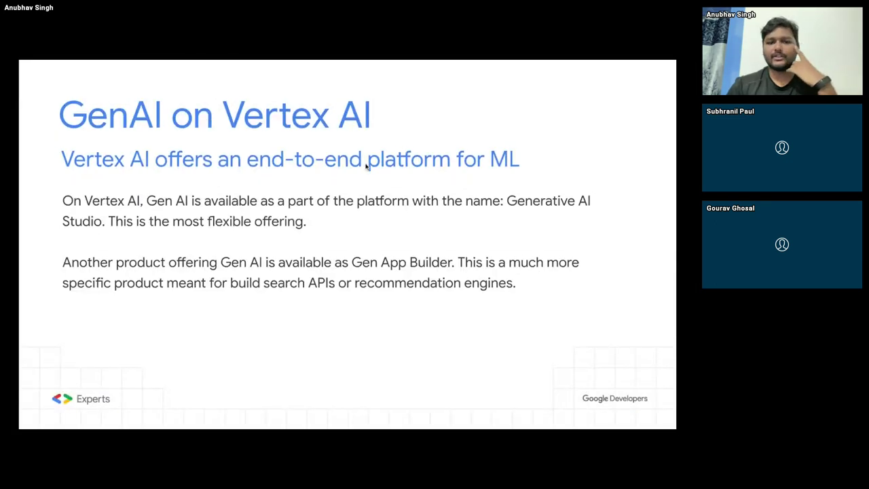
key(alt+Tab)
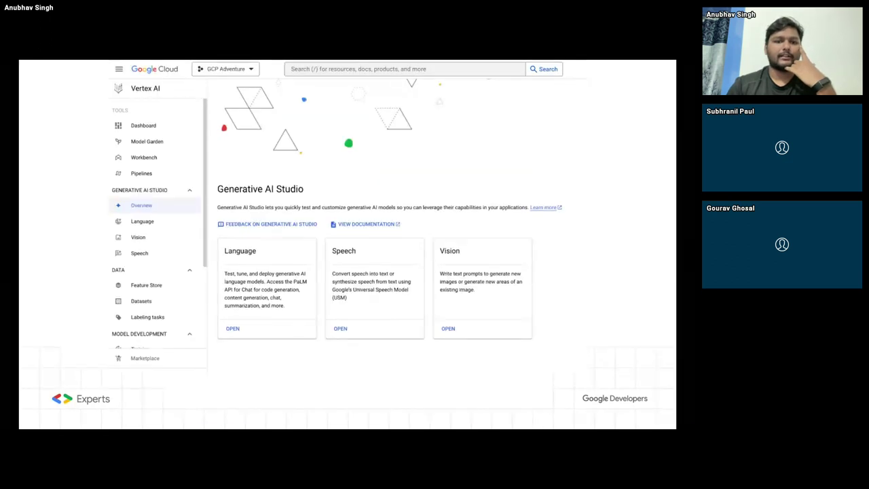
key(alt+Tab)
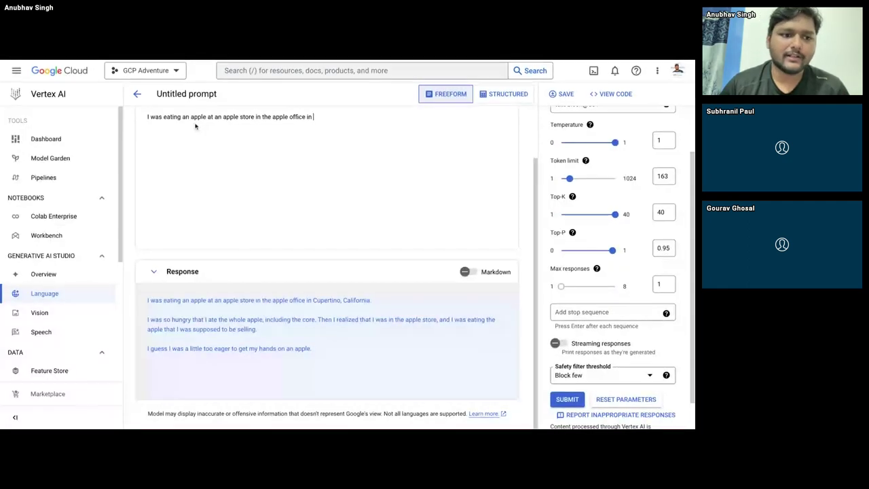
- Go to Gen App Builder, discarding the unsaved prompt
click(16, 70)
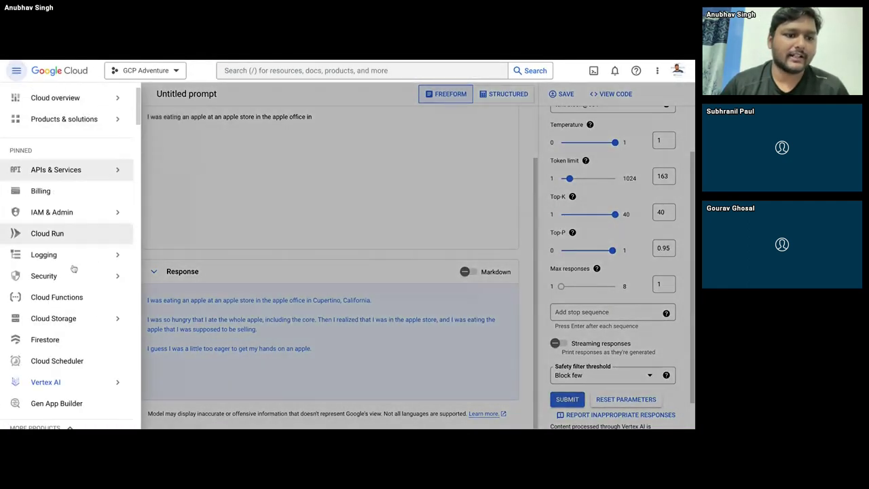
scroll(57, 347, down, 3)
click(55, 285)
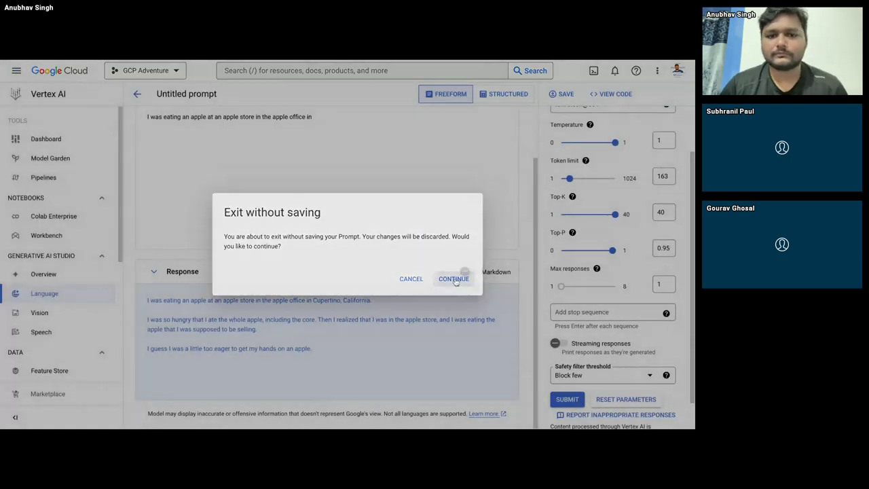
click(455, 280)
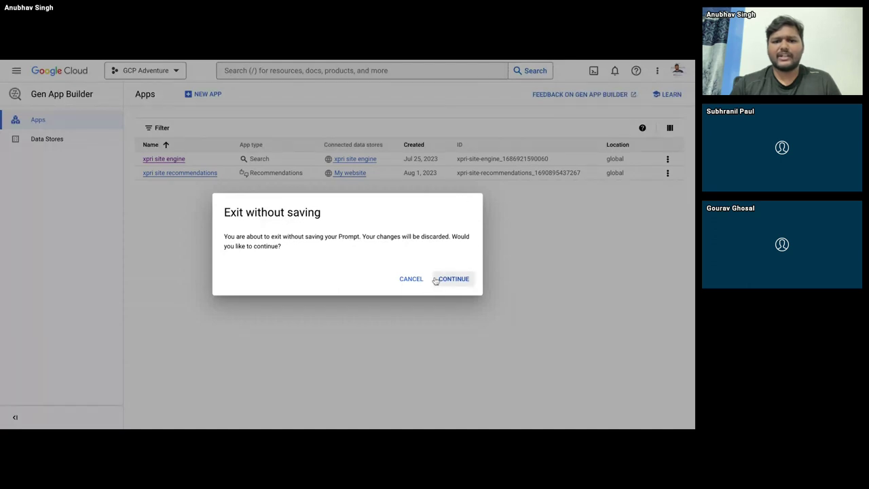
click(443, 279)
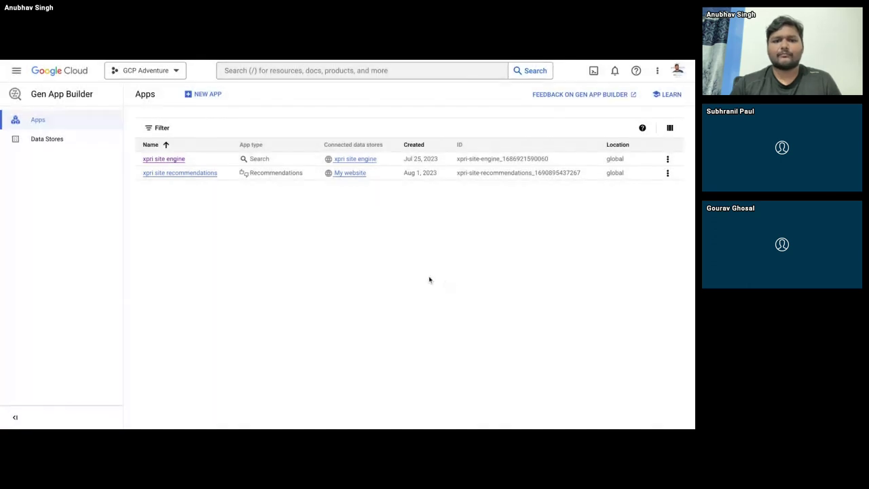
- Start a new app and review the available app types: Search, Chat and Recommendations
click(204, 94)
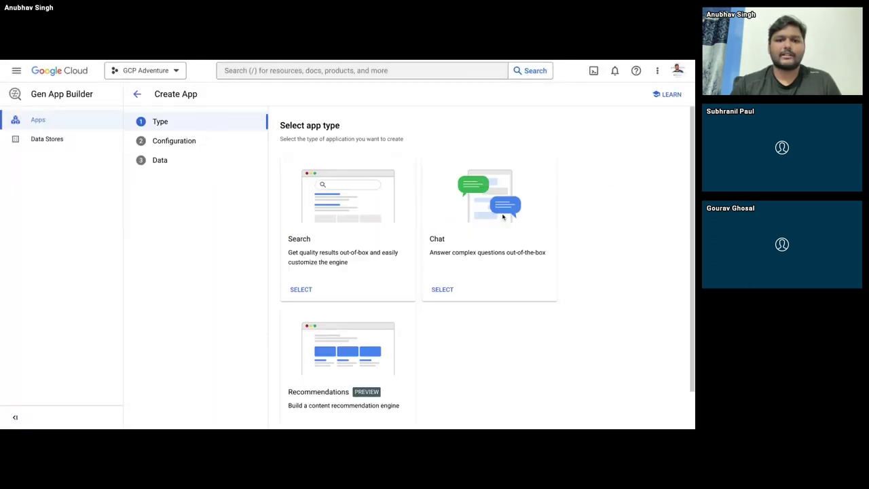
scroll(504, 216, down, 1)
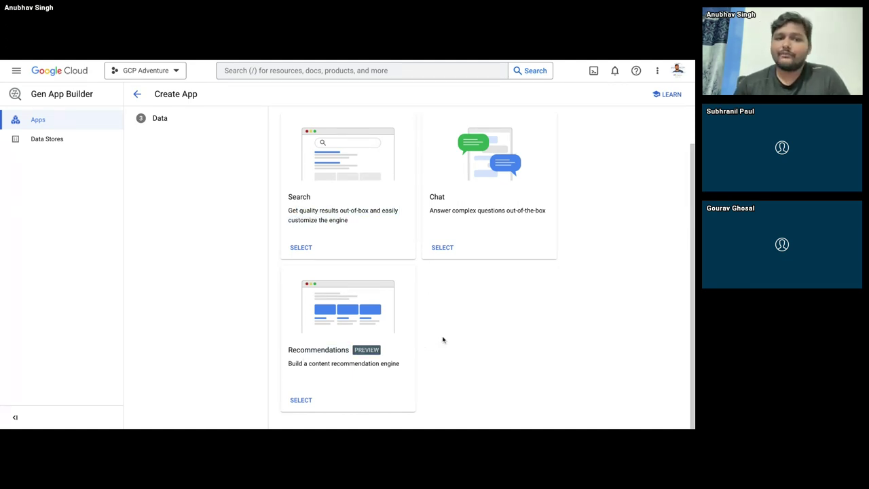
scroll(443, 339, up, 2)
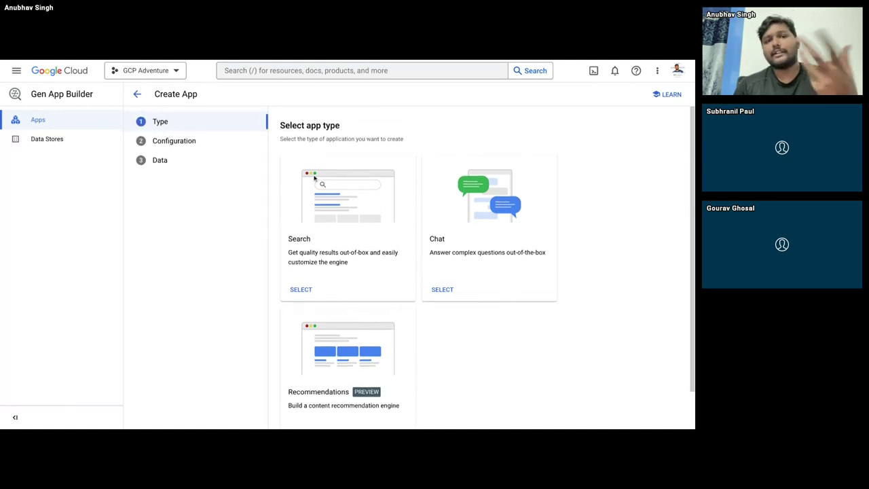
- Review the existing data stores with their types and connected apps, and return to the list of apps
click(46, 138)
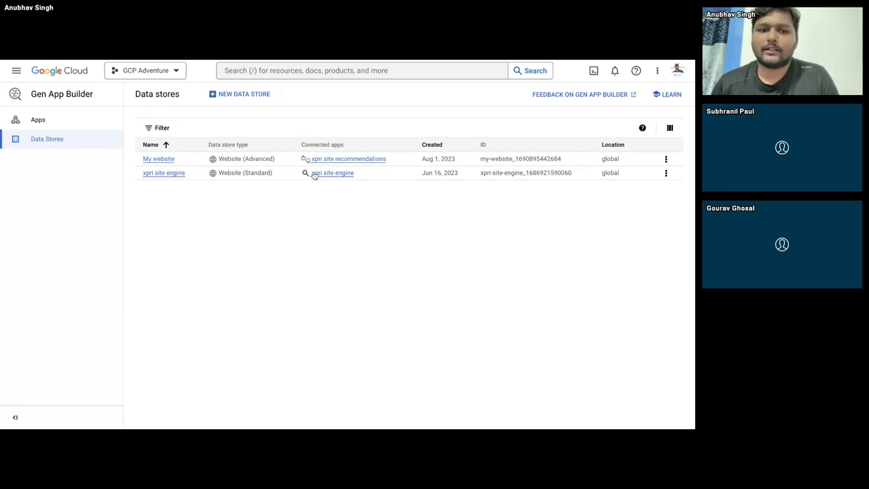
mouse_move(216, 157)
mouse_down()
mouse_move(252, 159)
mouse_move(217, 156)
mouse_up()
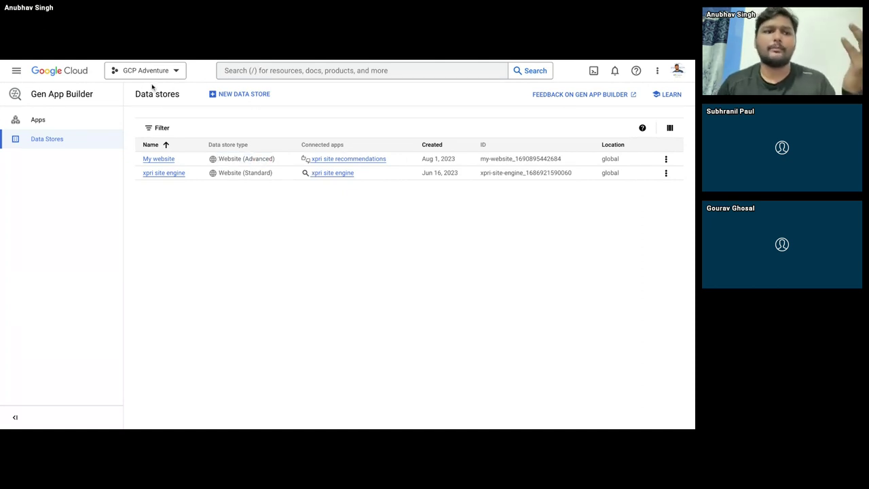
click(76, 120)
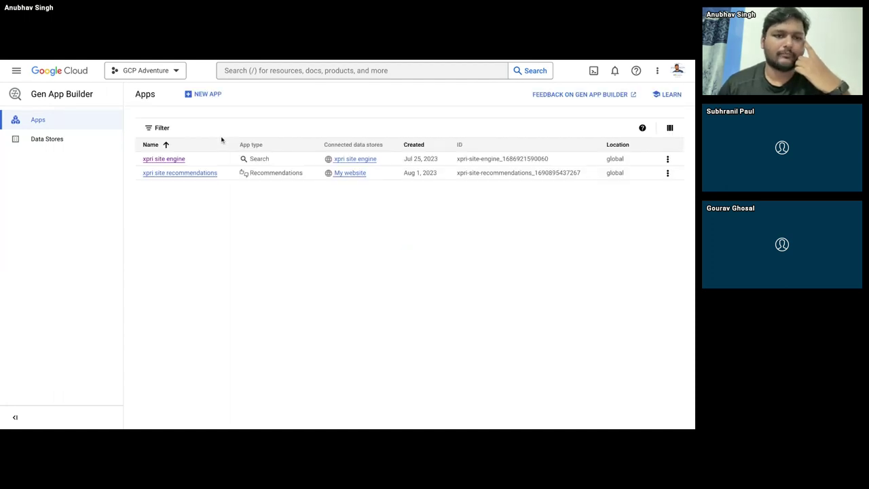
- Open the xpri site engine app and search for "python" in its search preview
click(165, 159)
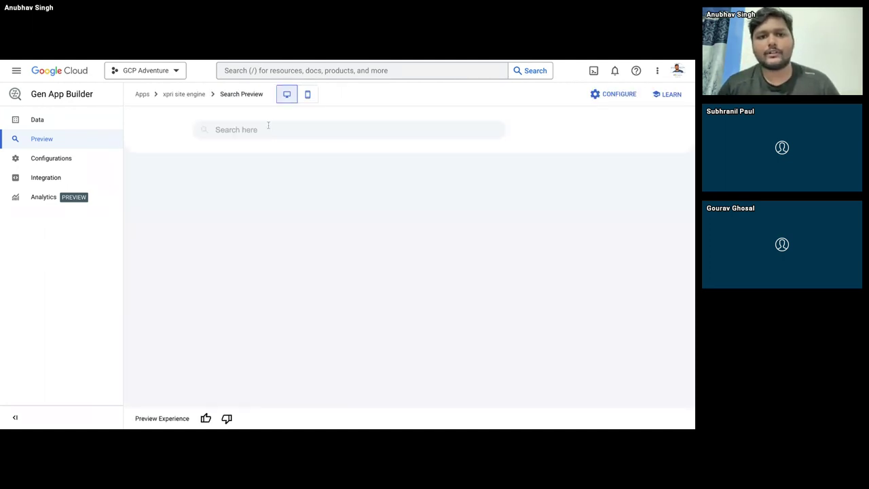
click(269, 126)
text(python)
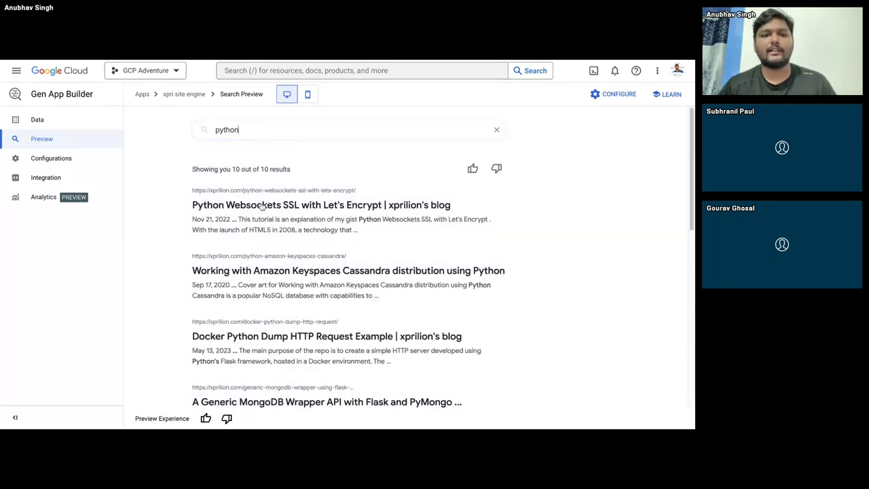
- Examine the titles, source links and snippets of the python search results in the preview
scroll(243, 268, down, 2)
scroll(285, 236, up, 2)
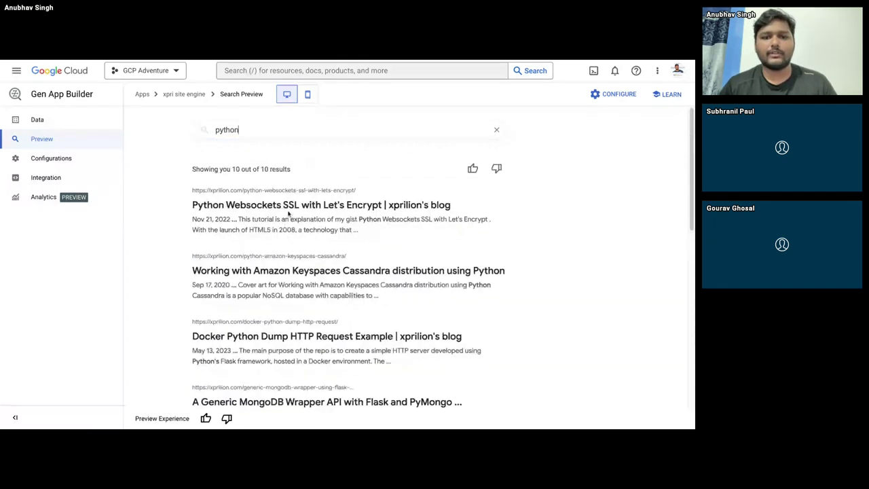
triple_click(173, 209)
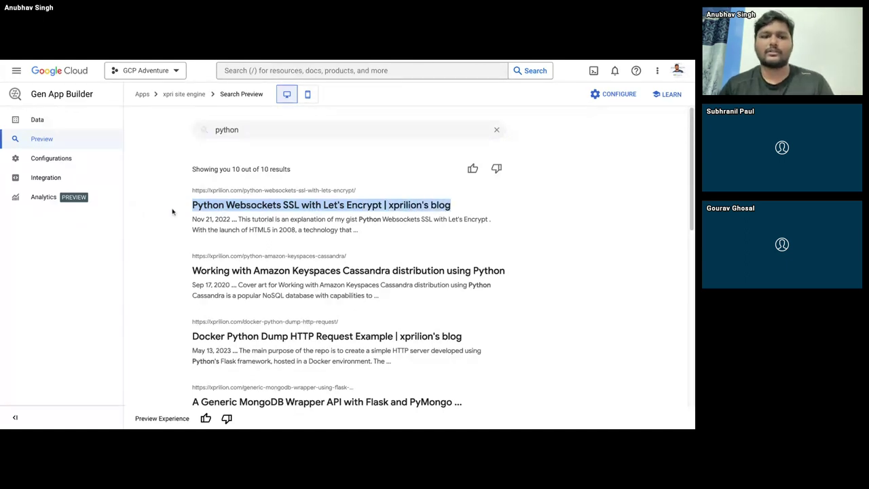
click(191, 216)
double_click(178, 207)
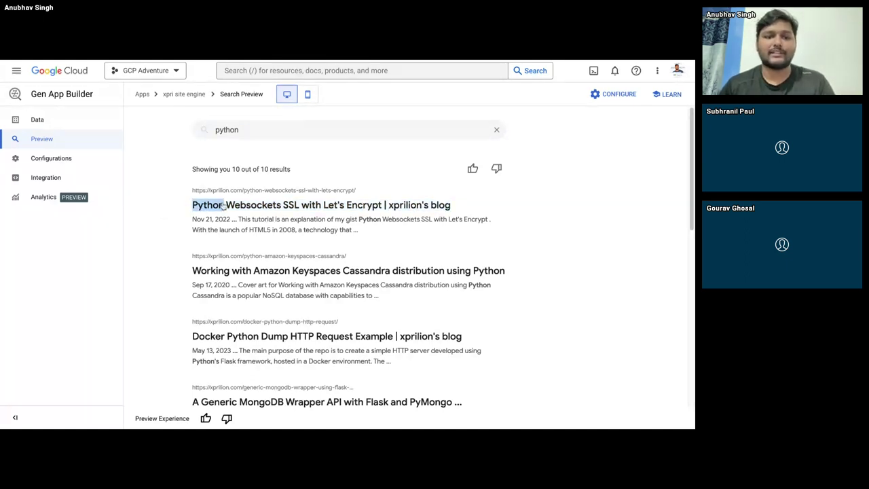
click(178, 235)
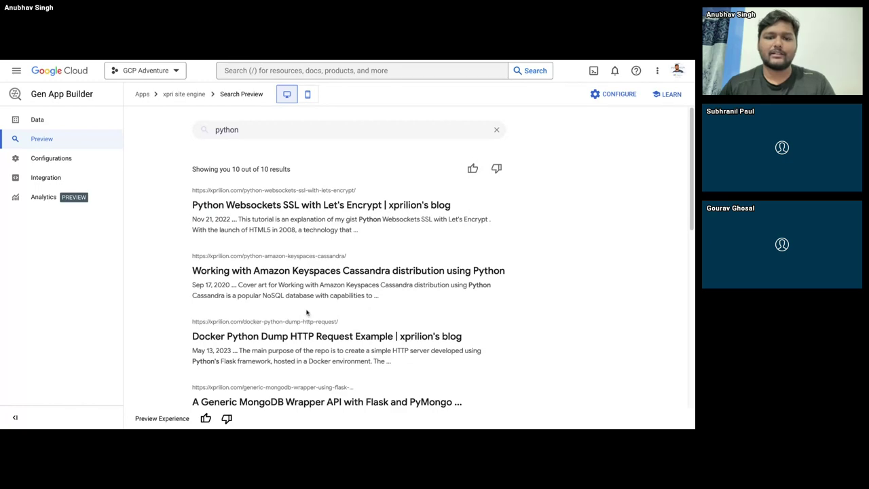
scroll(245, 328, down, 2)
scroll(379, 310, down, 1)
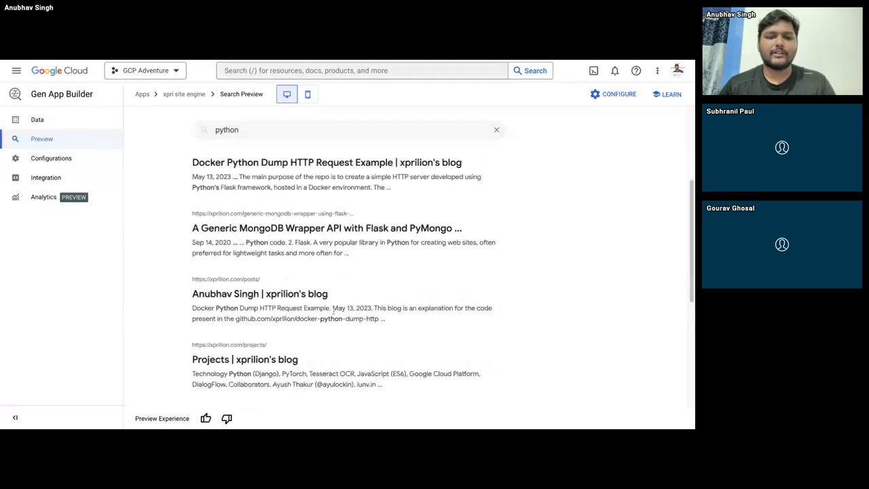
scroll(273, 297, down, 1)
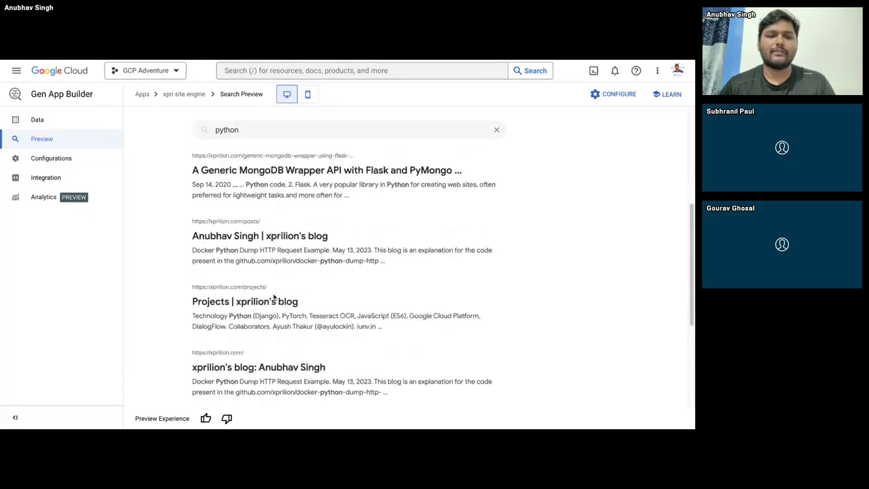
scroll(234, 292, down, 1)
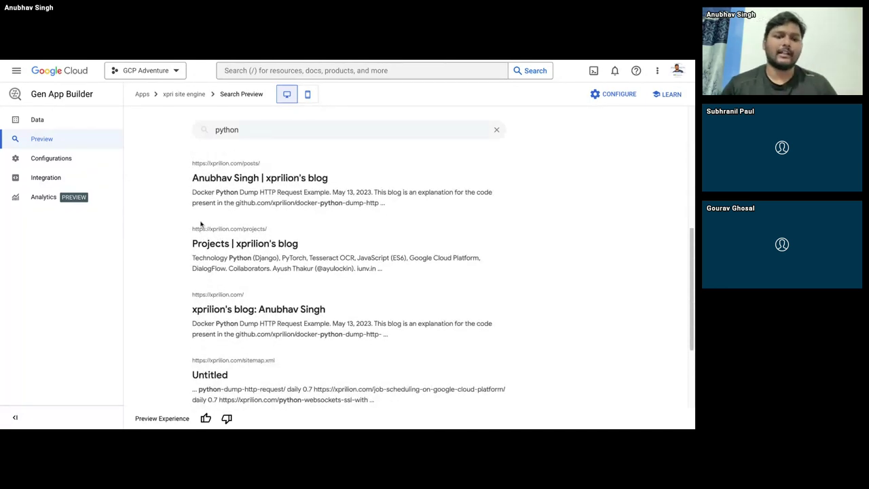
scroll(204, 218, up, 5)
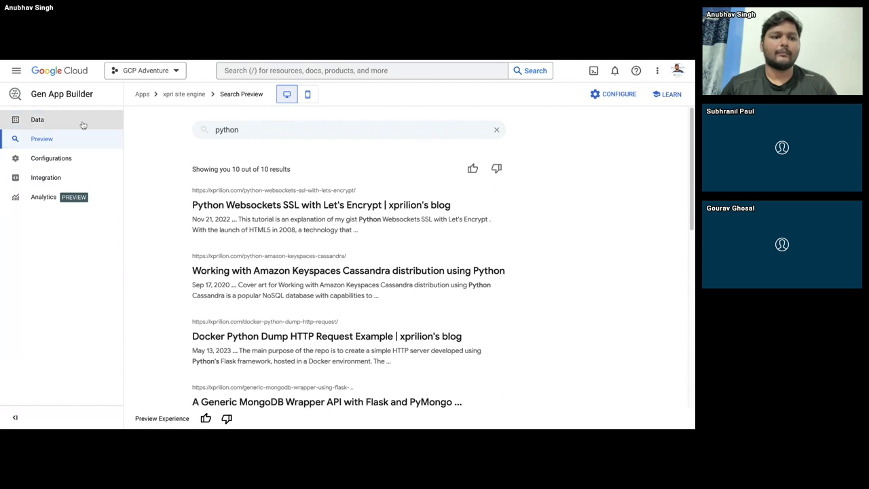
- Check the preview status of the xpri site recommendations app and return to the apps list to check its details
click(142, 96)
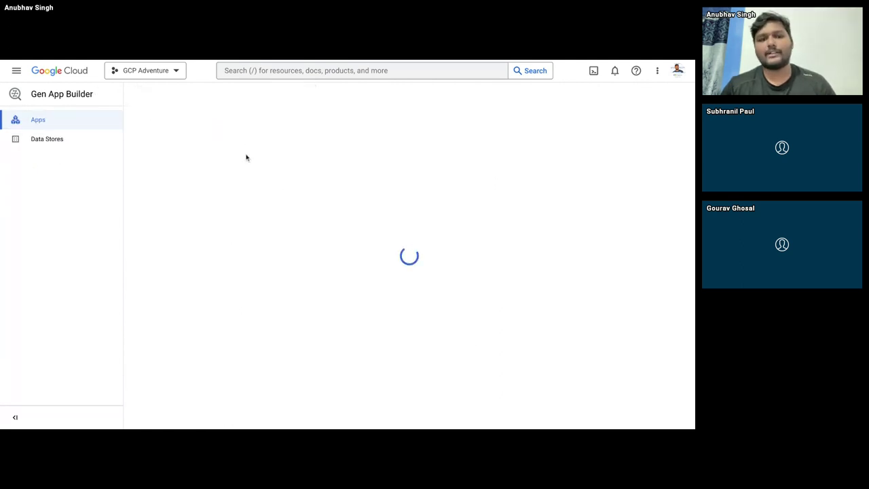
click(186, 176)
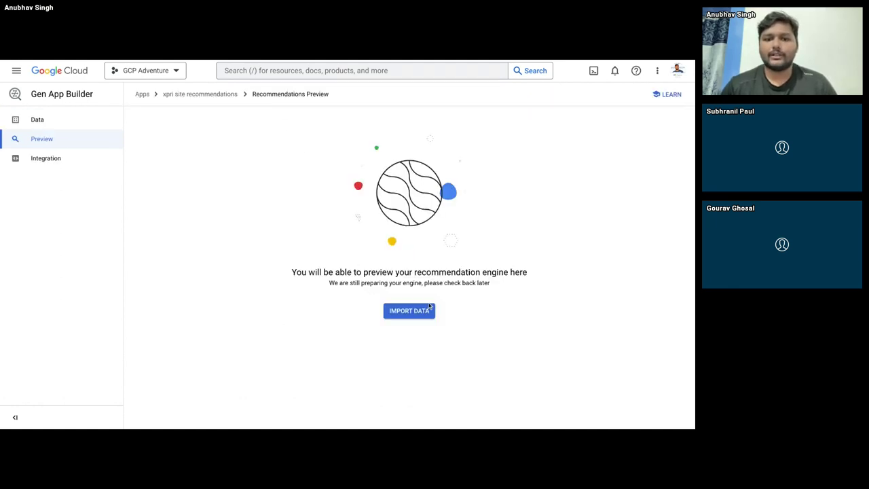
drag(293, 279, 528, 275)
click(613, 276)
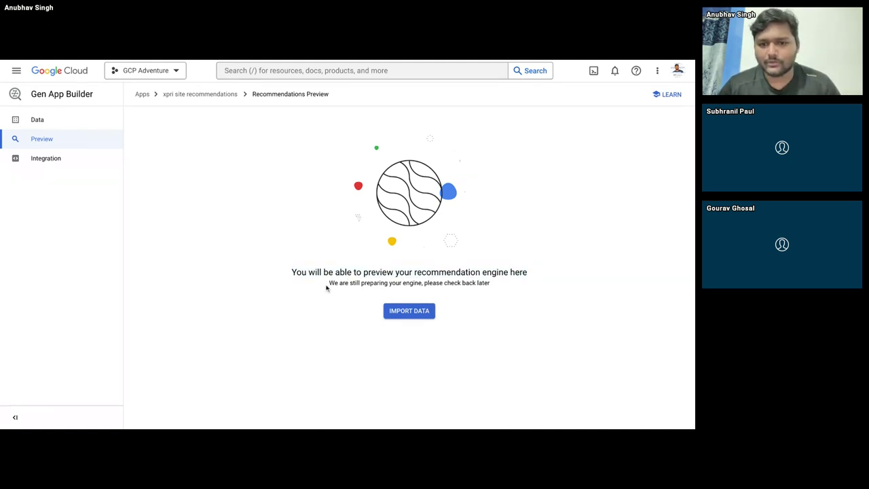
drag(326, 288, 510, 293)
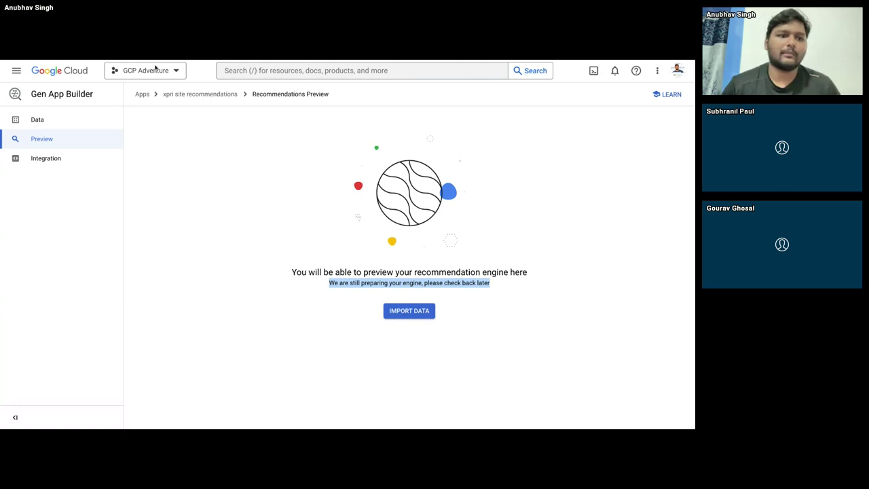
click(143, 94)
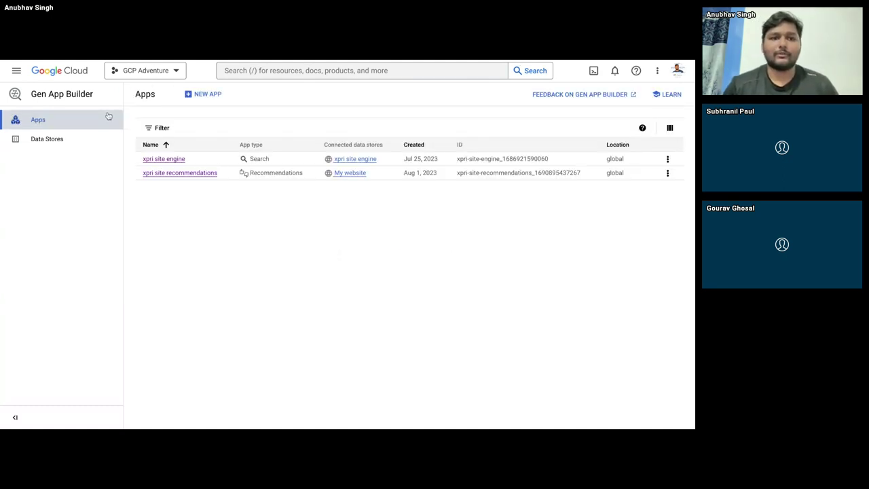
triple_click(403, 174)
click(442, 199)
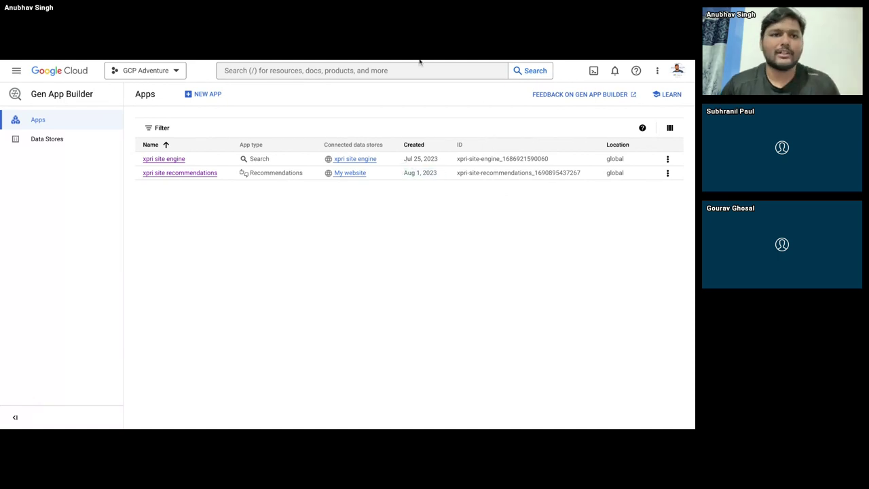
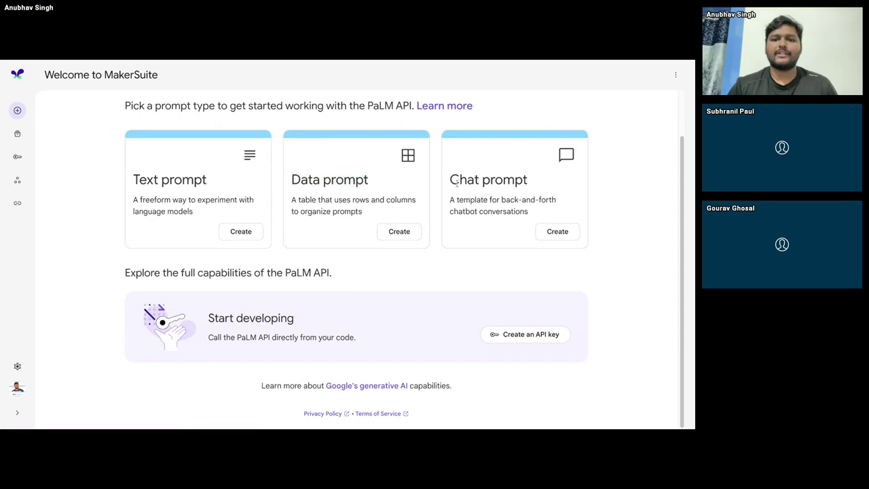
- Review the Text, Data and Chat prompt types offered on the MakerSuite welcome page
drag(450, 180, 501, 181)
click(255, 182)
drag(400, 184, 133, 179)
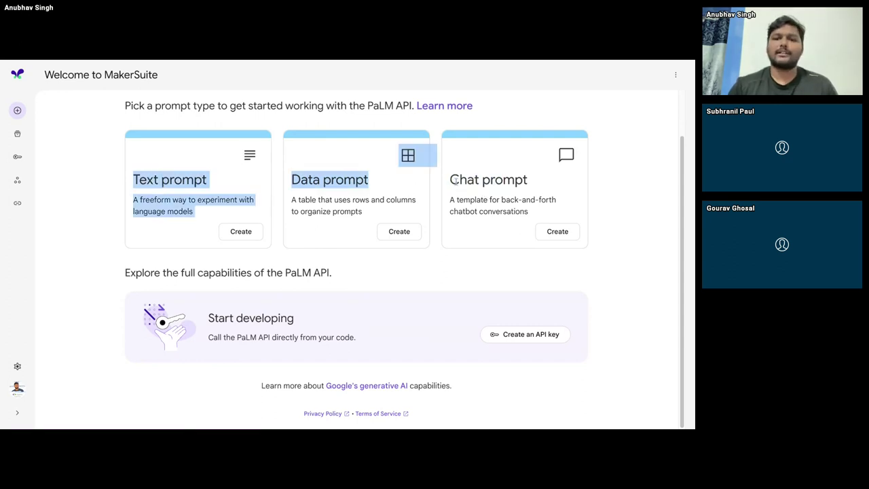
drag(557, 202, 449, 179)
click(636, 187)
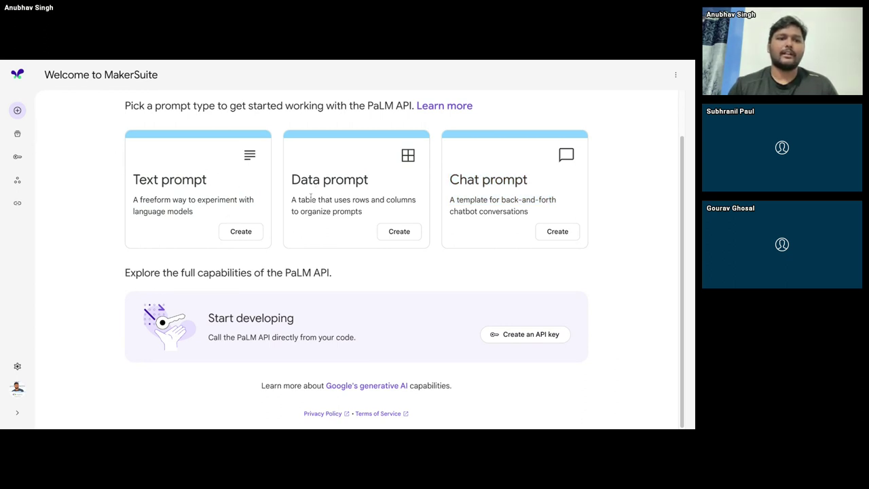
- Open the MakerSuite library and look through the saved text, data and chat prompts
click(18, 136)
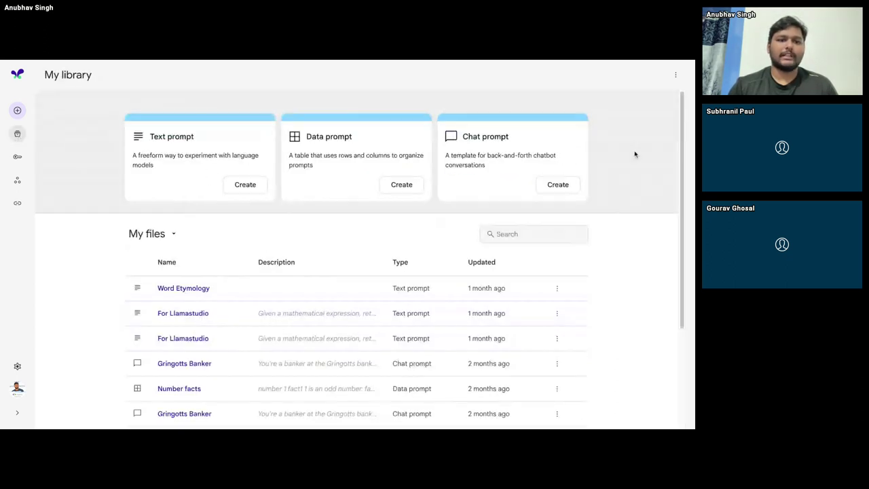
scroll(163, 180, down, 1)
scroll(163, 182, down, 1)
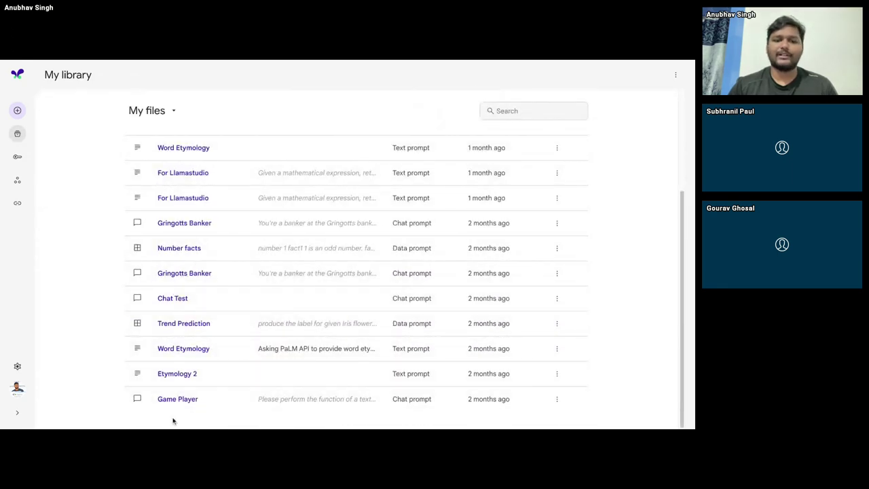
scroll(201, 141, up, 1)
scroll(201, 141, up, 1)
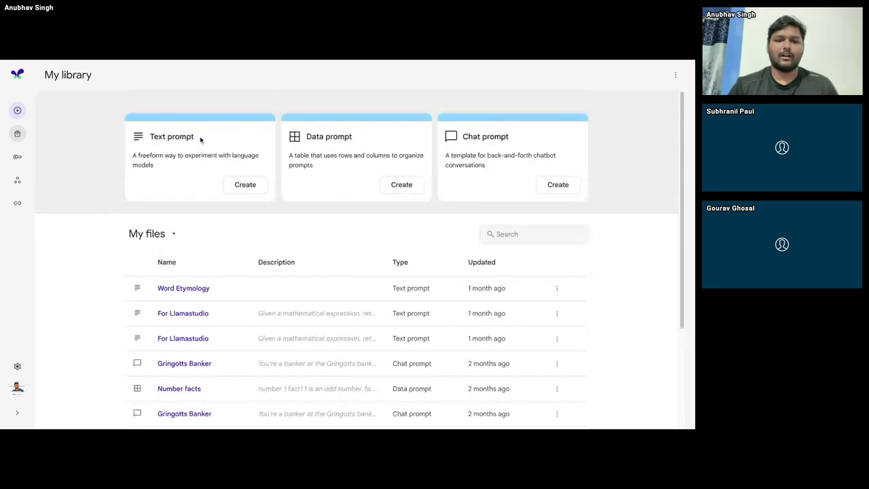
- Create a new text prompt, dismiss the sample prompt tip, and write the instruction "Determine true or false:"
click(254, 186)
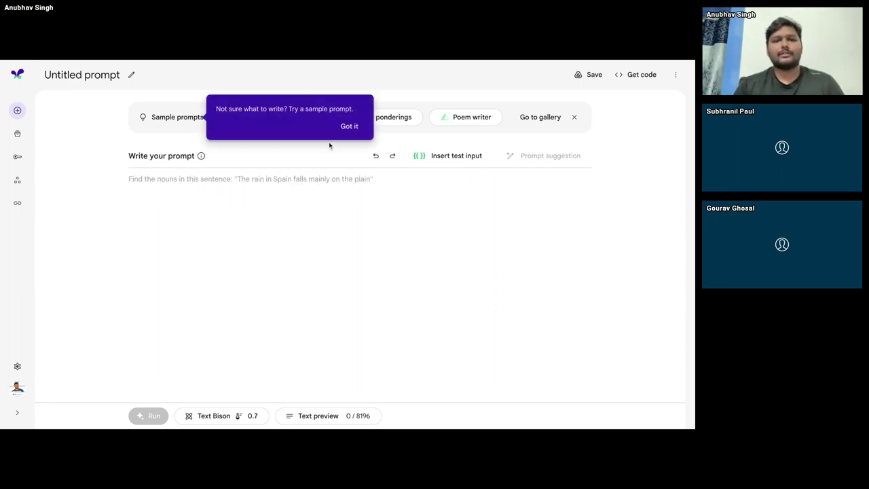
click(349, 127)
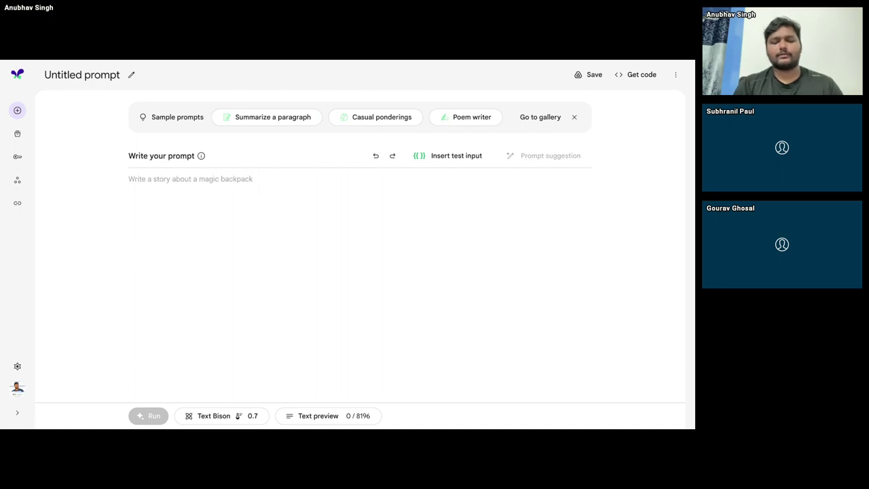
text(Determine tr)
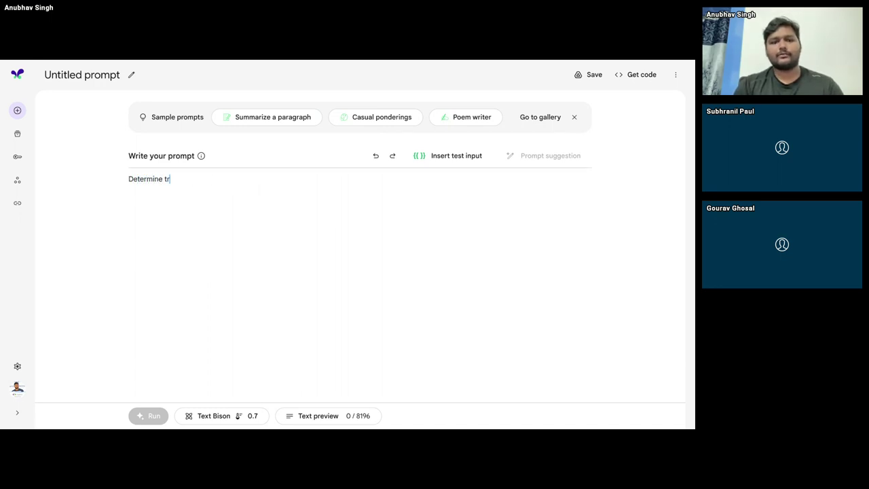
text(ue or fal)
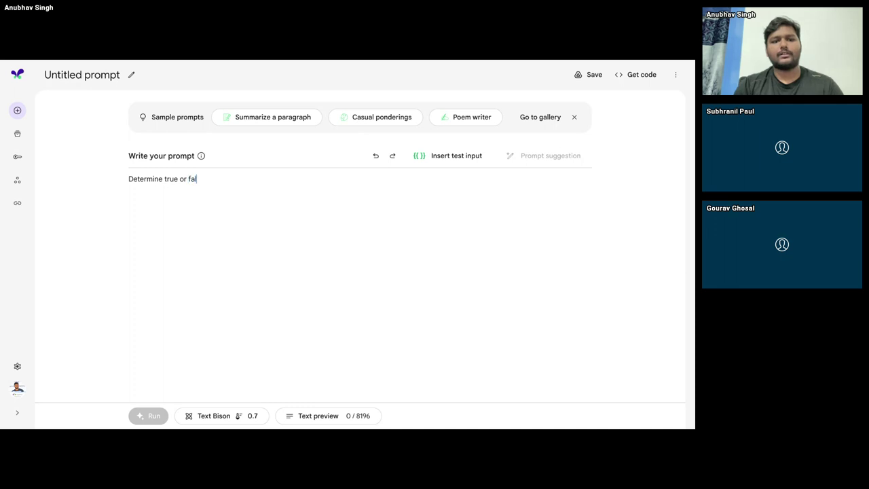
text(se:)
key(Return)
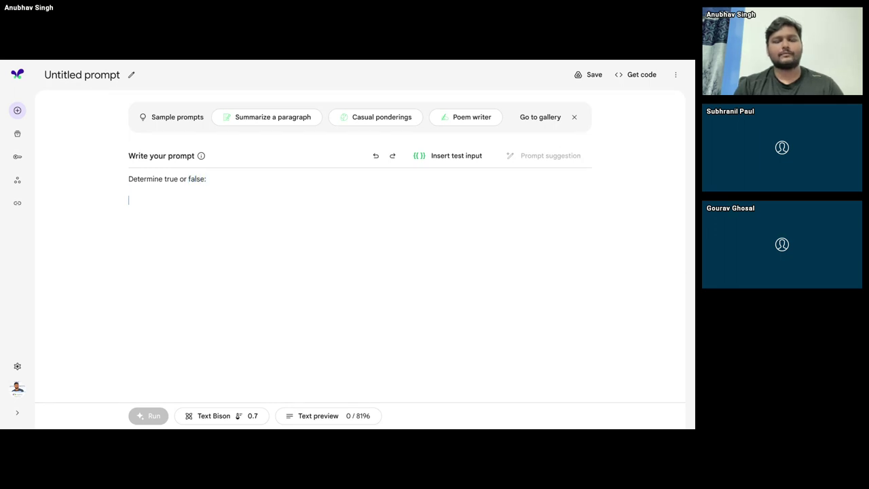
- Add the line "Statement: West Bengal is in Kolkata." to the prompt, followed by a separate "Result:" line
text(Statement: )
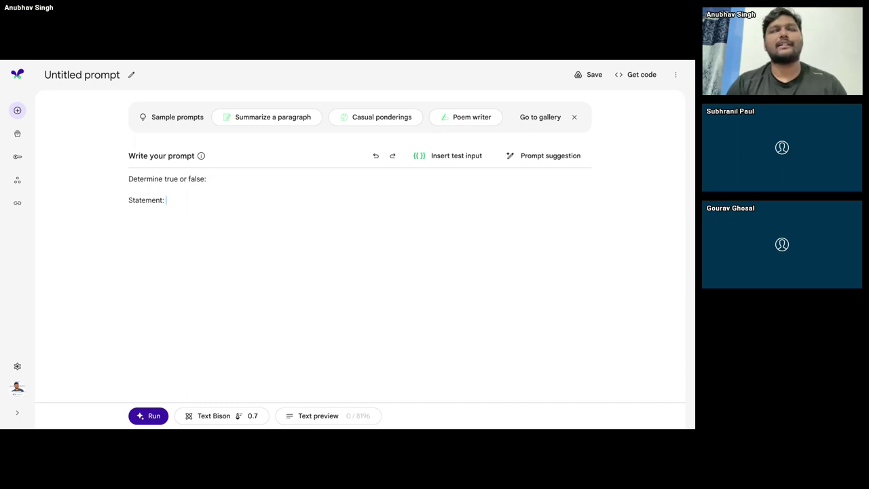
text(W)
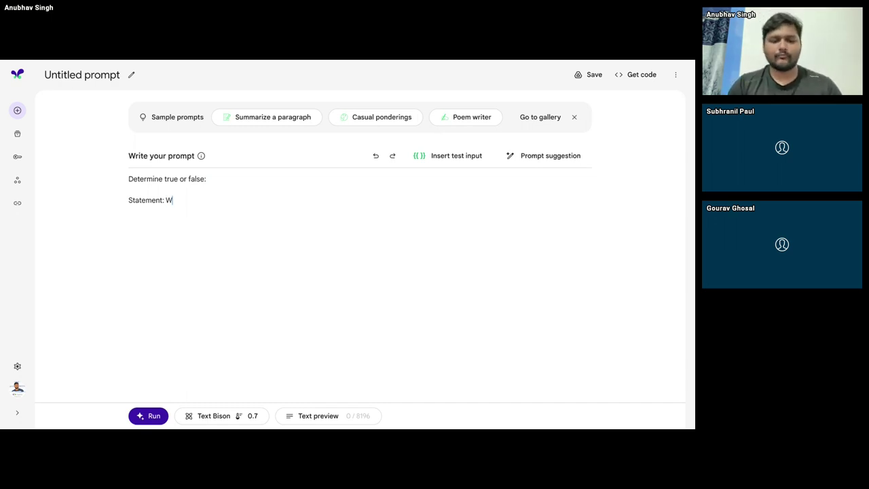
text(est Bengal is i)
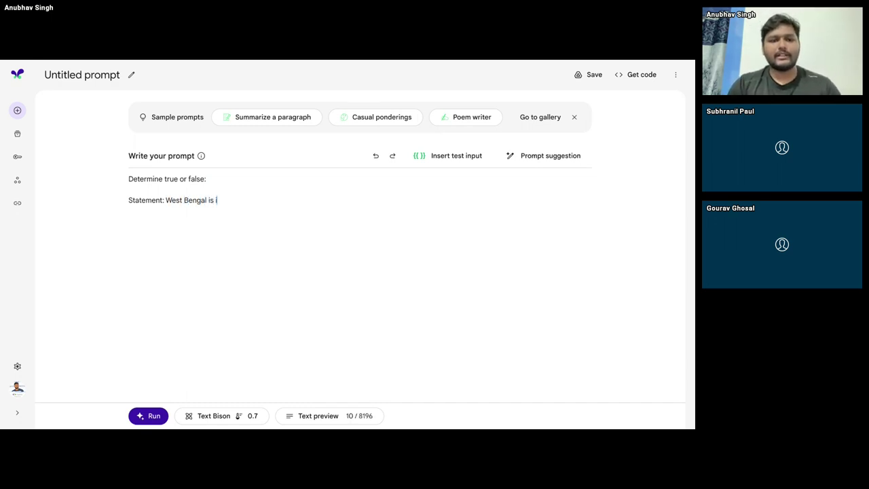
text(n Kolkata.)
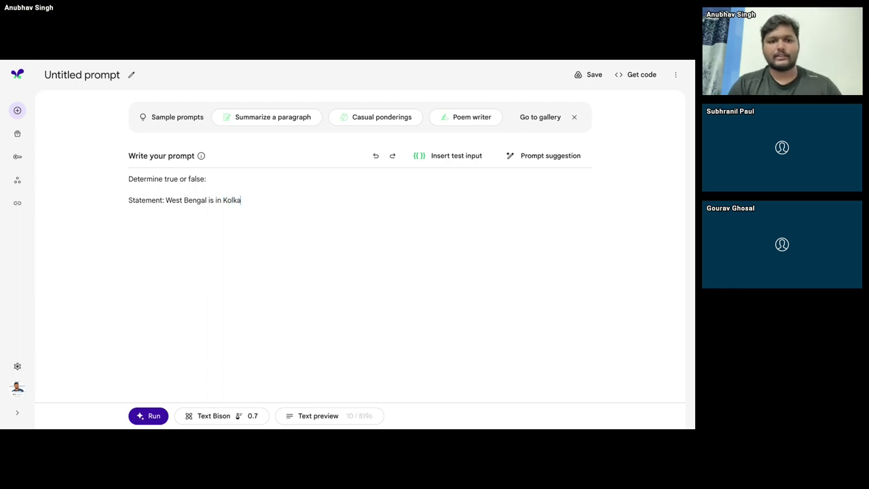
key(Return)
key(Return)
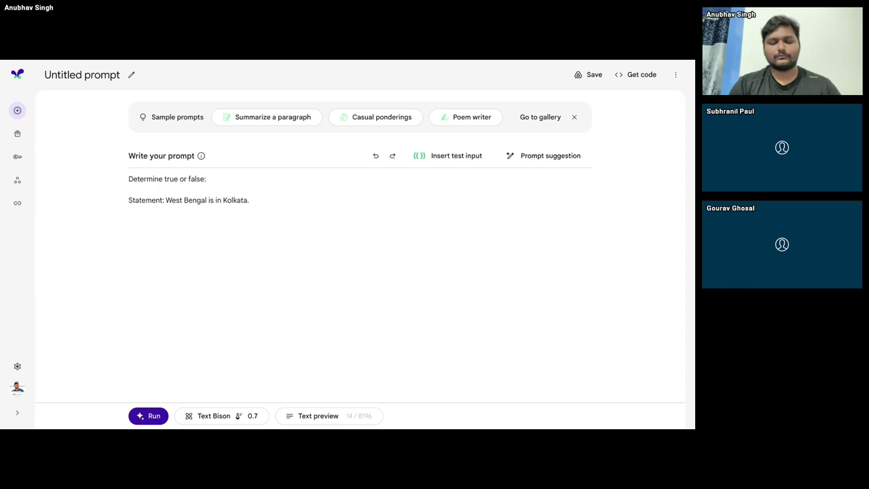
text(Result:)
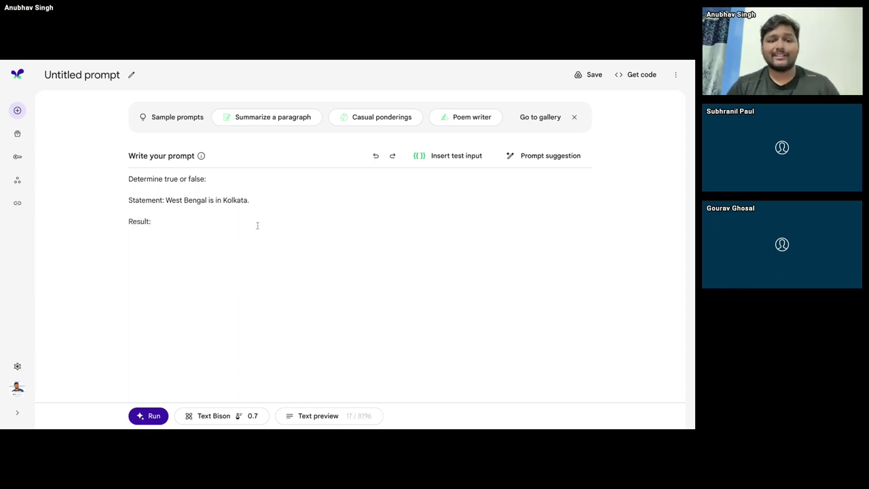
- Set the Text Bison temperature to 0 in the run settings and run the prompt
click(218, 415)
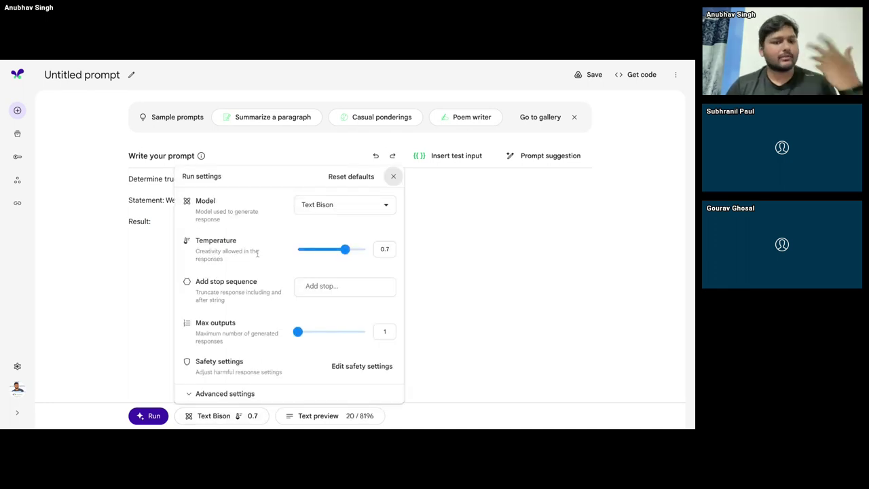
click(349, 255)
key(Left)
key(Left)
key(Left)
key(Left)
key(Left)
key(Left)
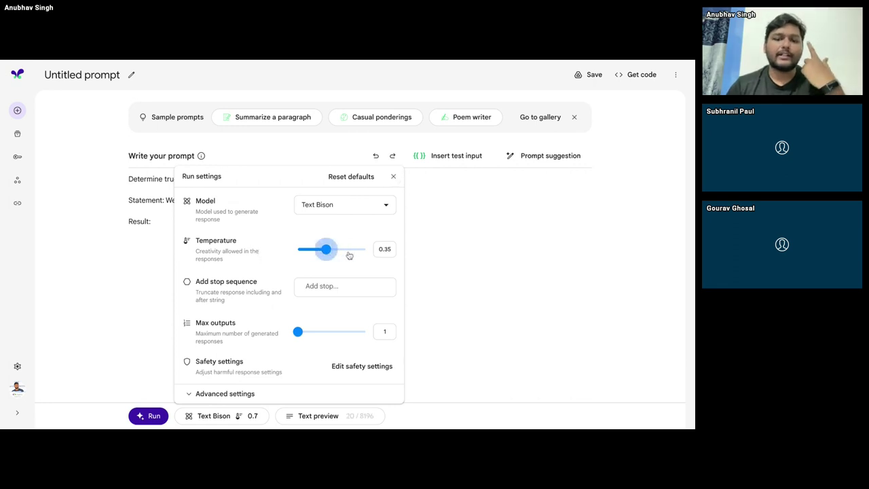
key(Right)
key(Right)
key(Right)
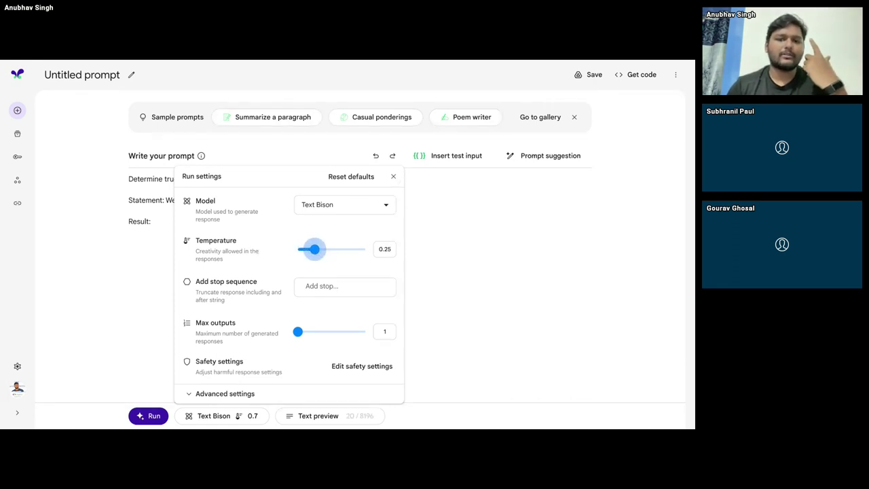
key(Left)
key(Left)
key(Left)
key(Left)
key(Left)
click(559, 224)
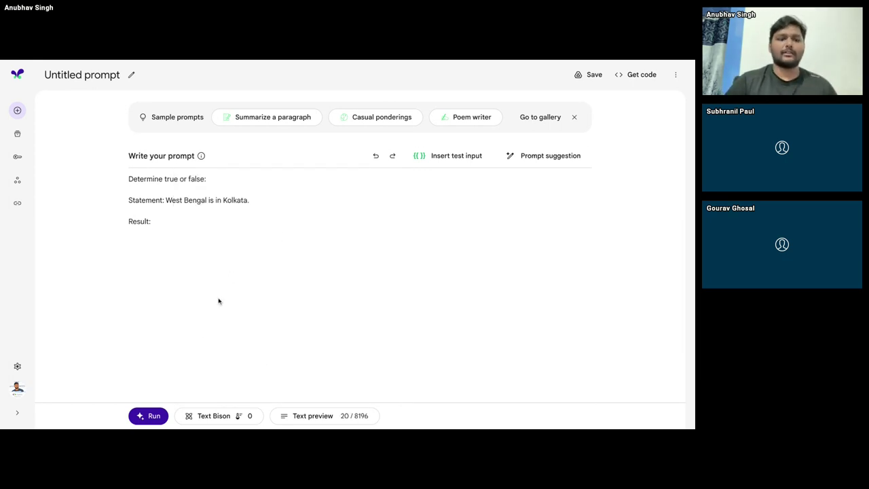
click(151, 415)
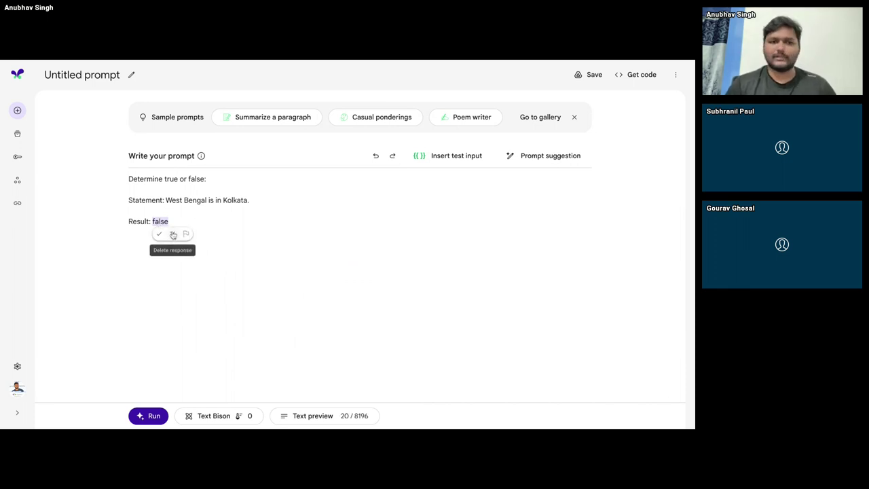
- Discard the generated response and rerun the prompt with the statement changed to "Kolkata is in Kolkata."
click(171, 235)
drag(210, 200, 166, 200)
text(Kolkata)
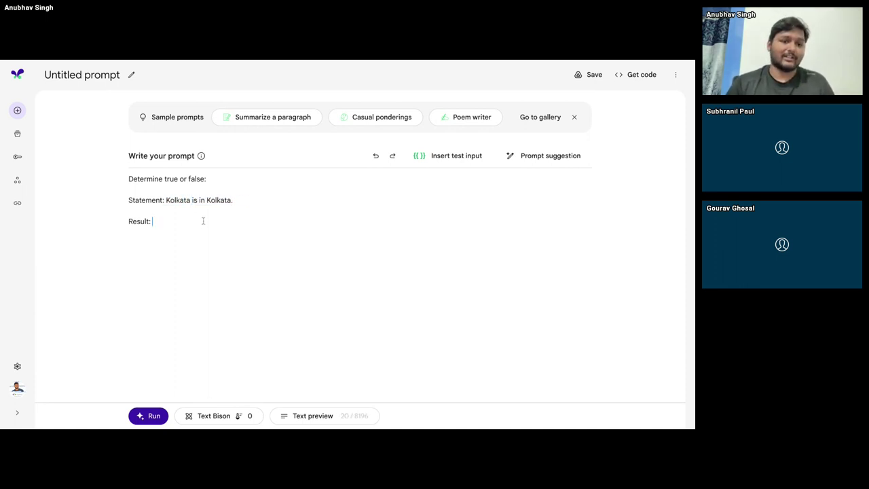
click(154, 415)
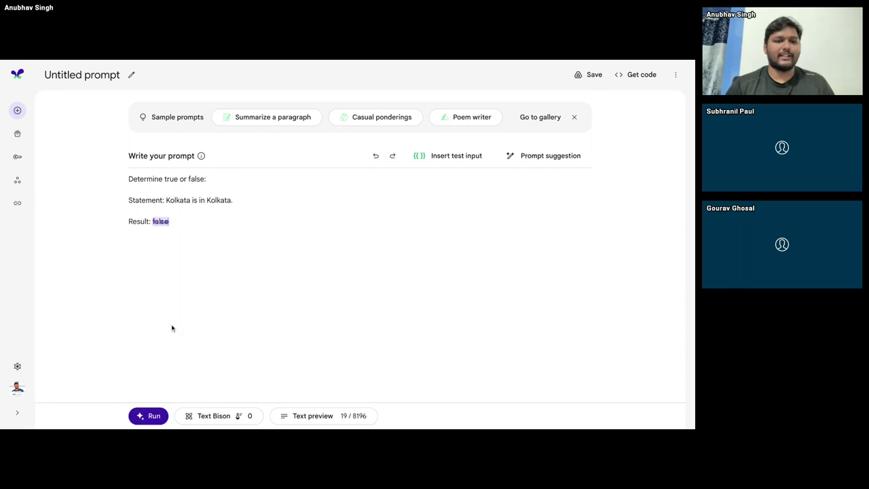
- Delete the latest response and rerun the prompt with the statement reading "Kolkata is in West Bengal."
mouse_move(163, 223)
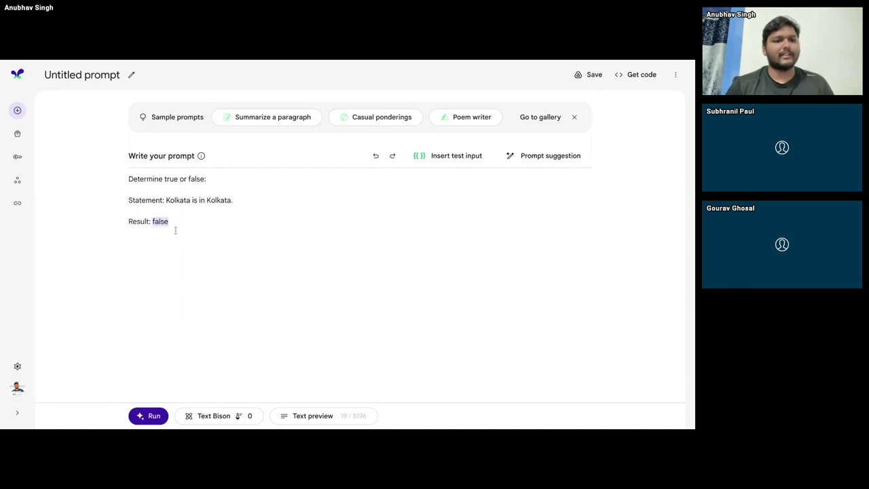
click(173, 234)
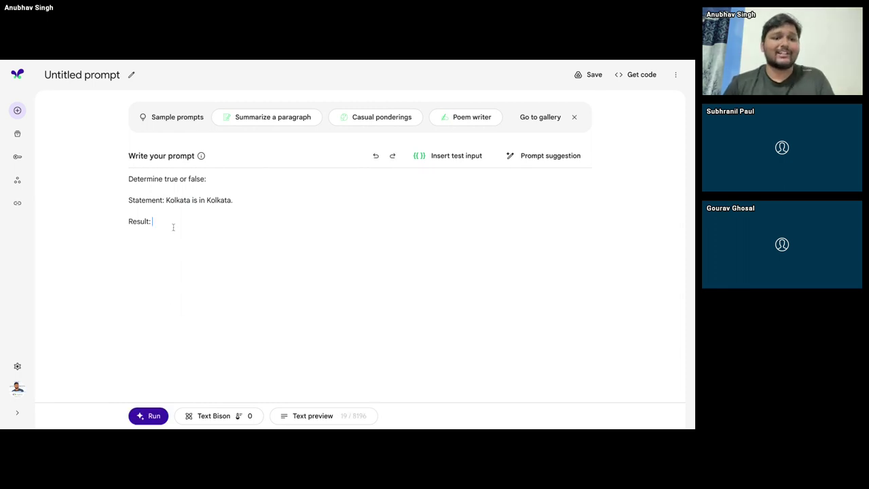
triple_click(213, 201)
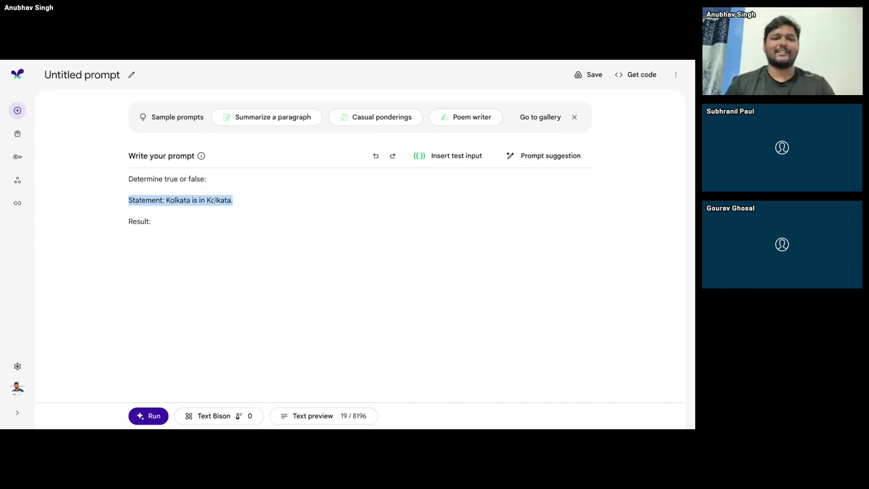
click(237, 201)
key(ctrl+shift+Left)
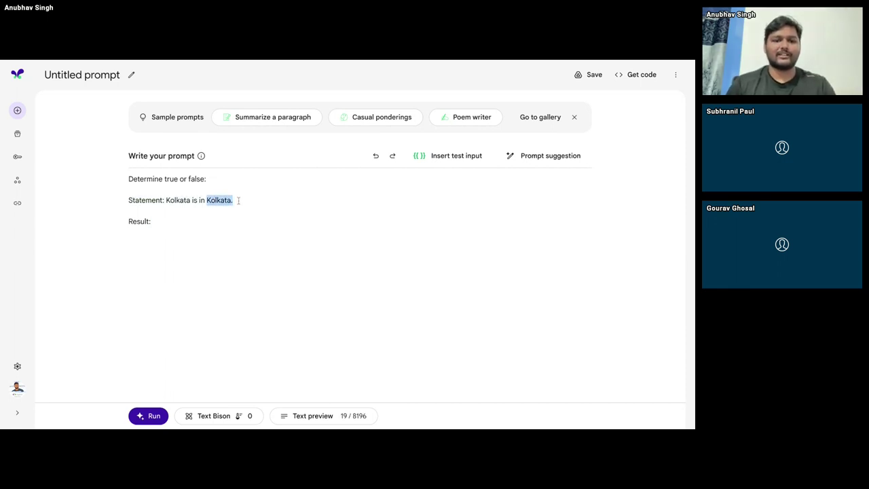
key(BackSpace)
text(West Bengal.)
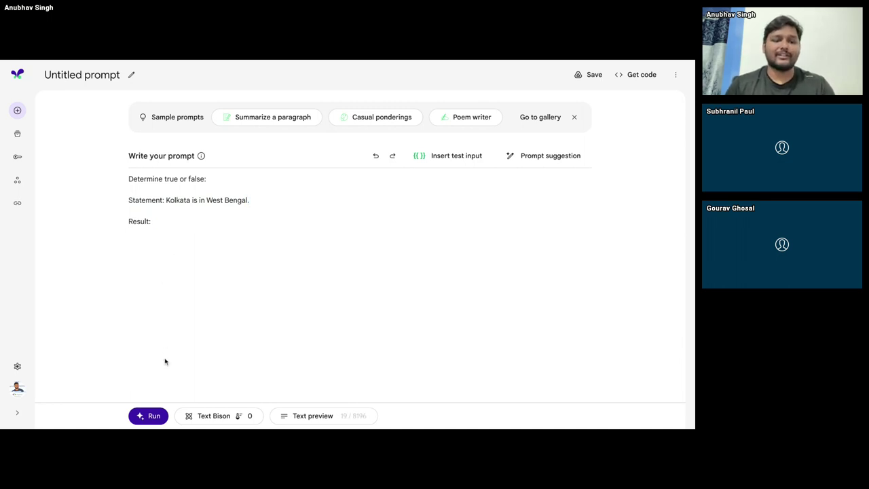
click(148, 416)
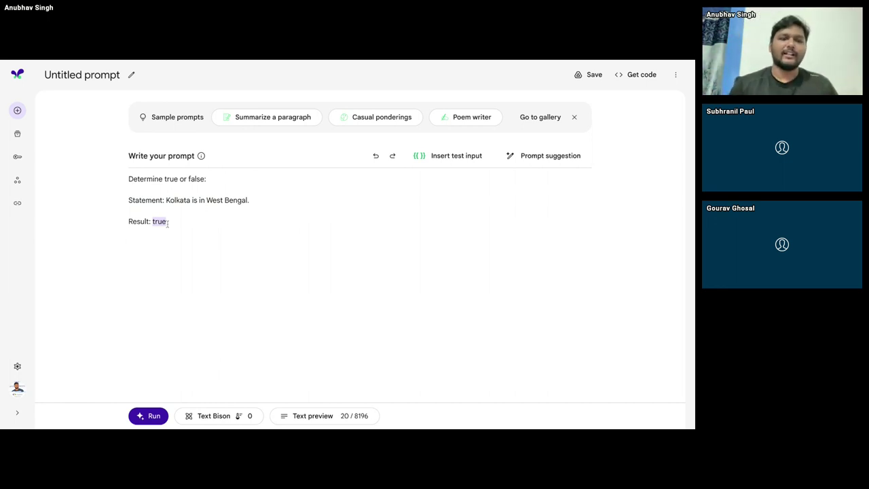
- Replace "Kolkata" in the statement with the made-up word "SubgouArkaSaro" and rerun the prompt with the old response removed
drag(207, 200, 248, 199)
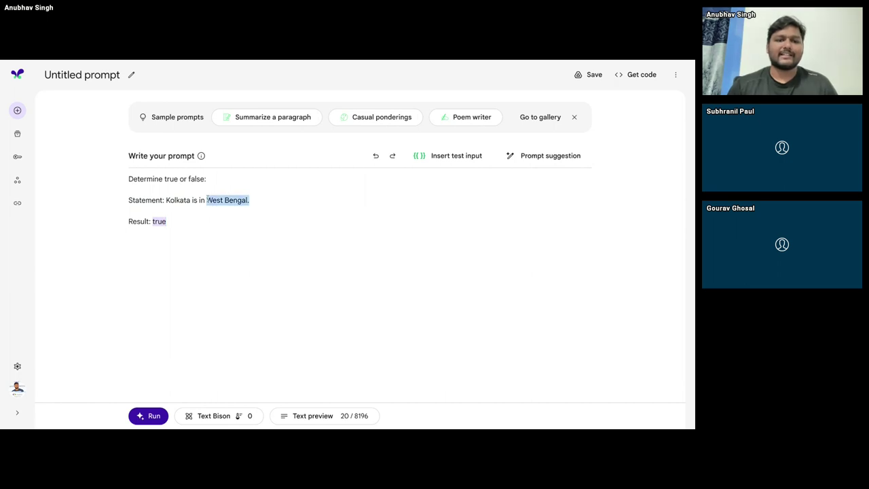
double_click(180, 201)
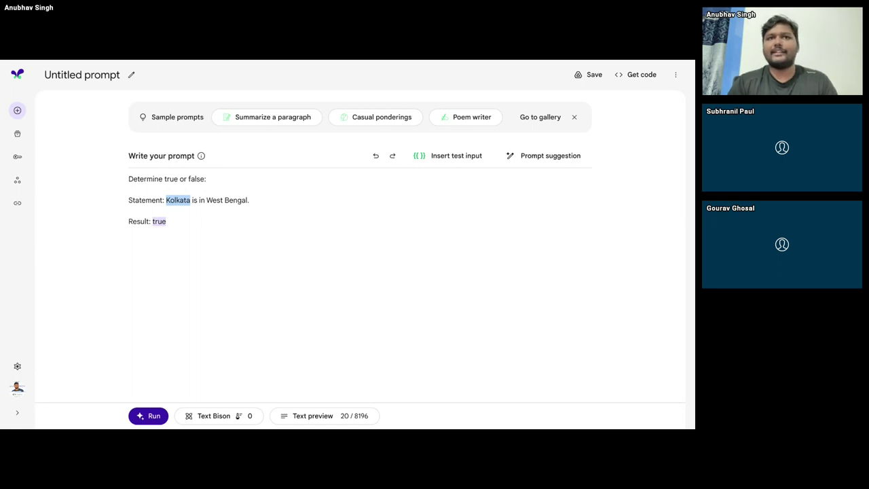
text(Sub)
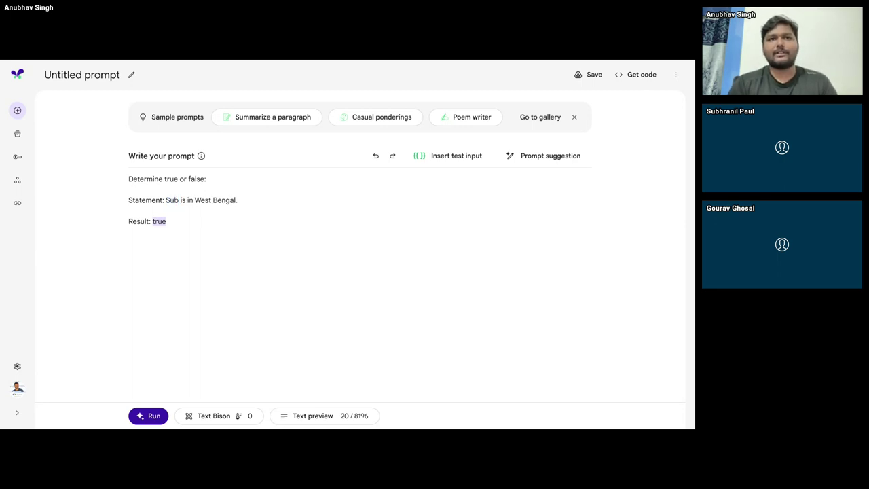
text(gou)
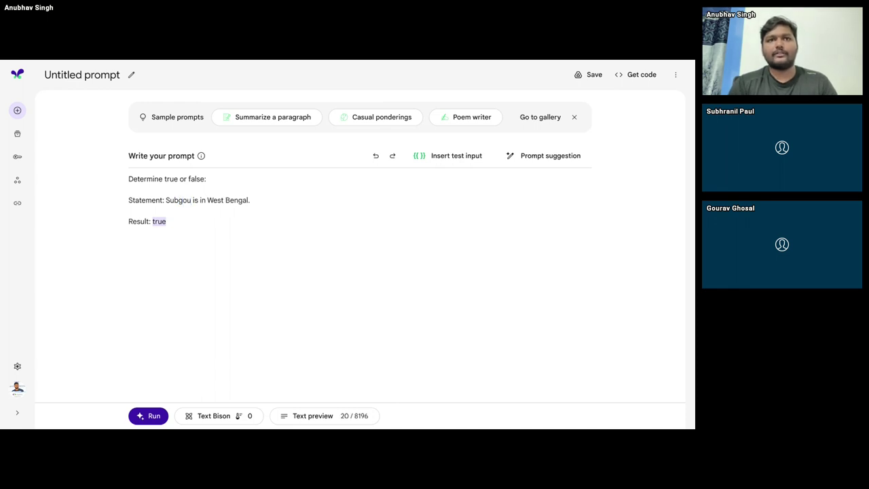
text(Ask)
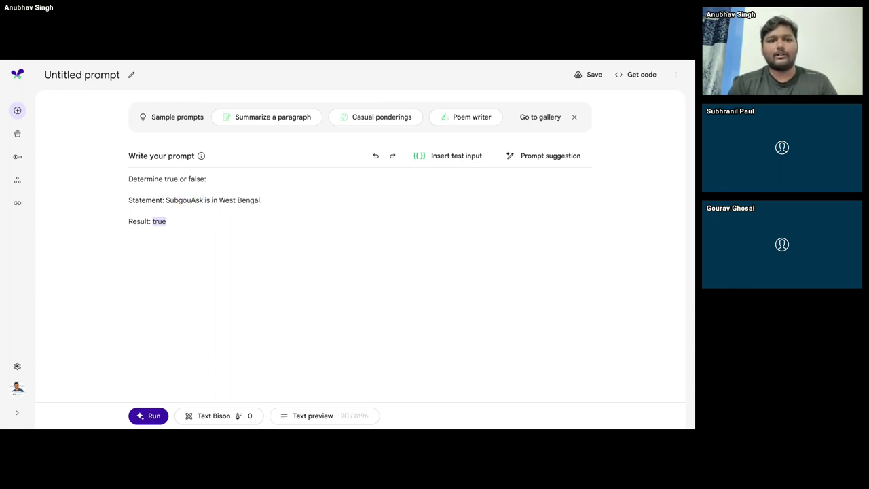
key(BackSpace)
key(BackSpace)
text(rka)
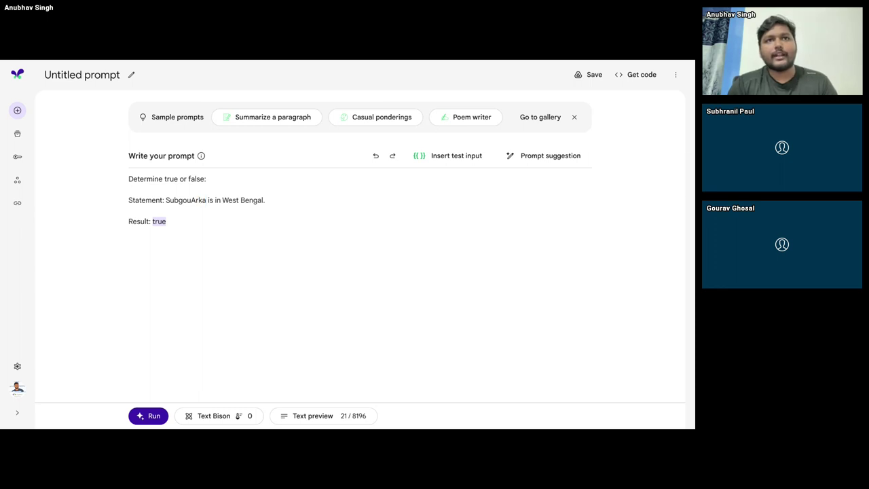
text(Saro)
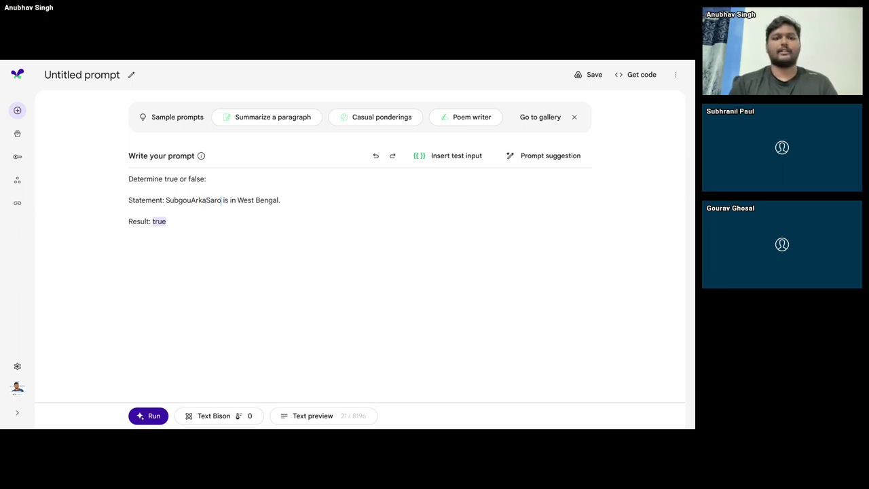
click(173, 233)
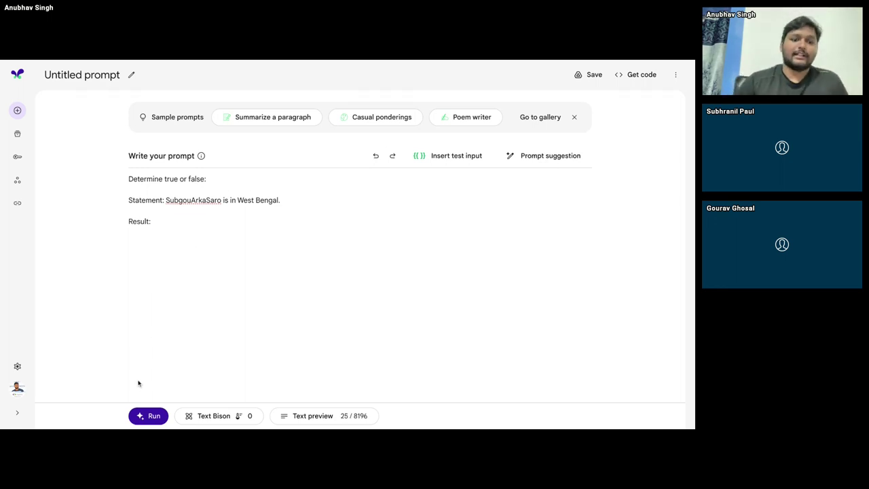
click(144, 419)
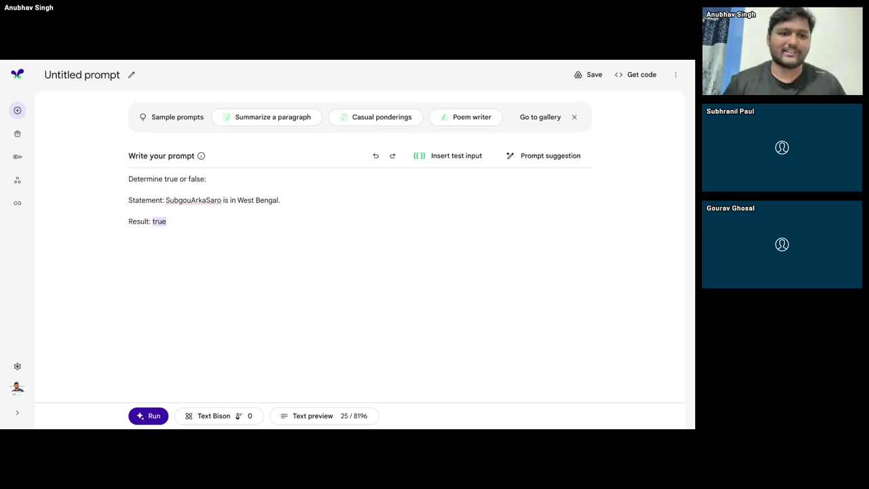
- Delete the response generated for the made-up word and highlight the instruction line "Determine true or false:"
double_click(205, 199)
mouse_move(161, 223)
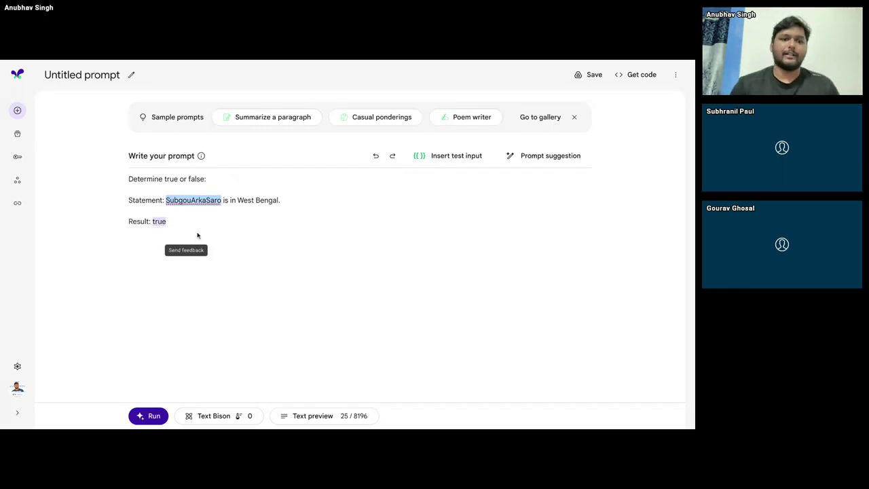
click(285, 217)
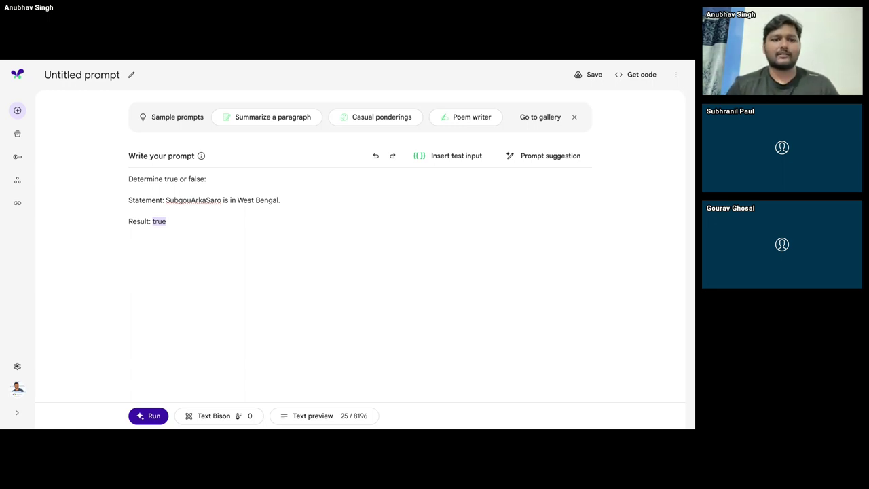
click(173, 235)
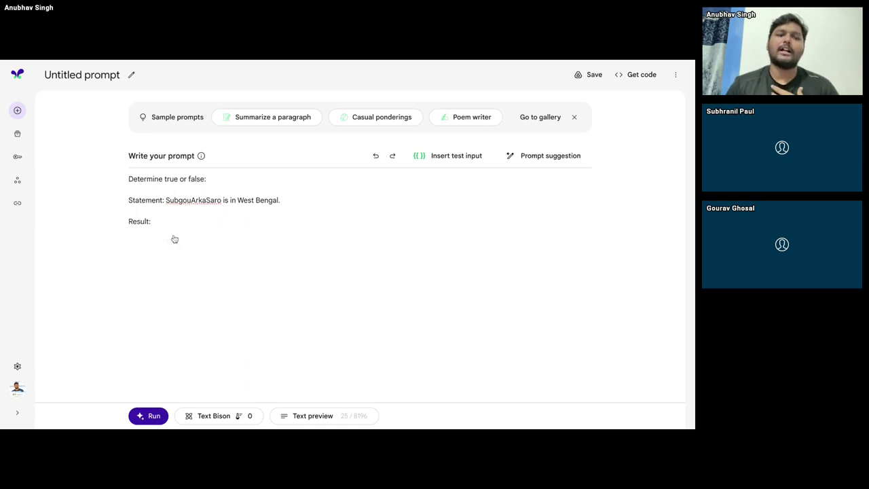
double_click(135, 178)
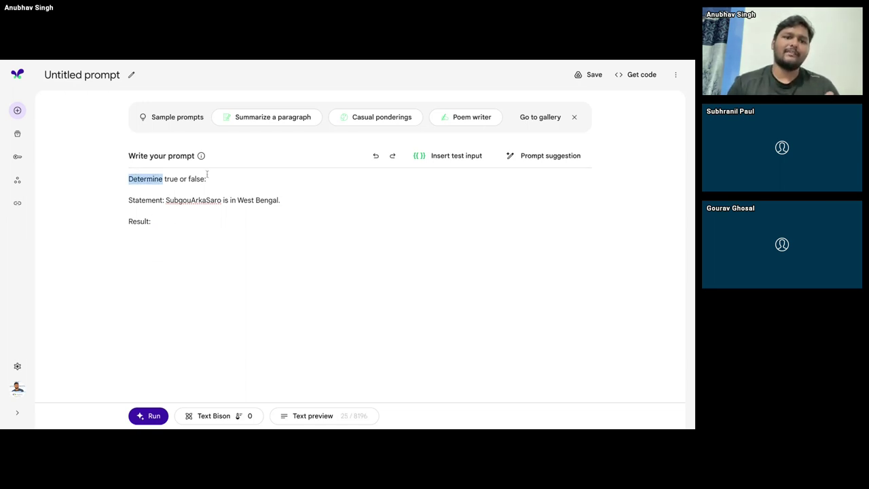
click(238, 178)
triple_click(237, 180)
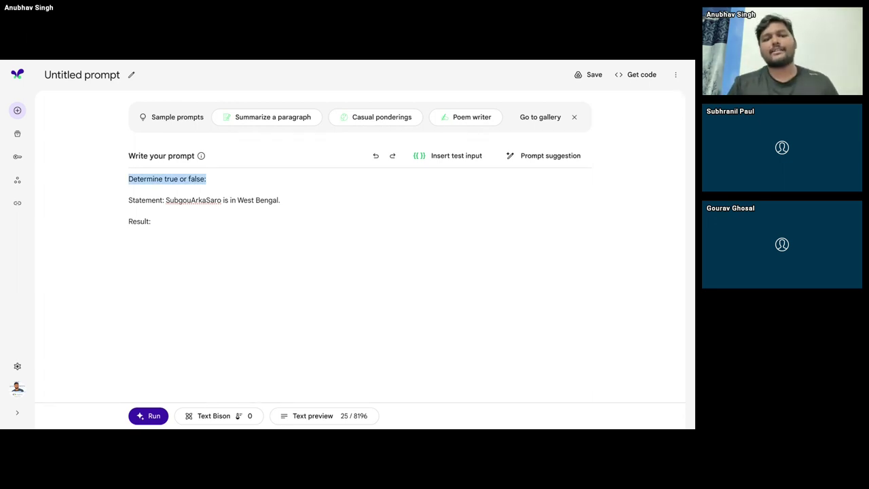
click(170, 221)
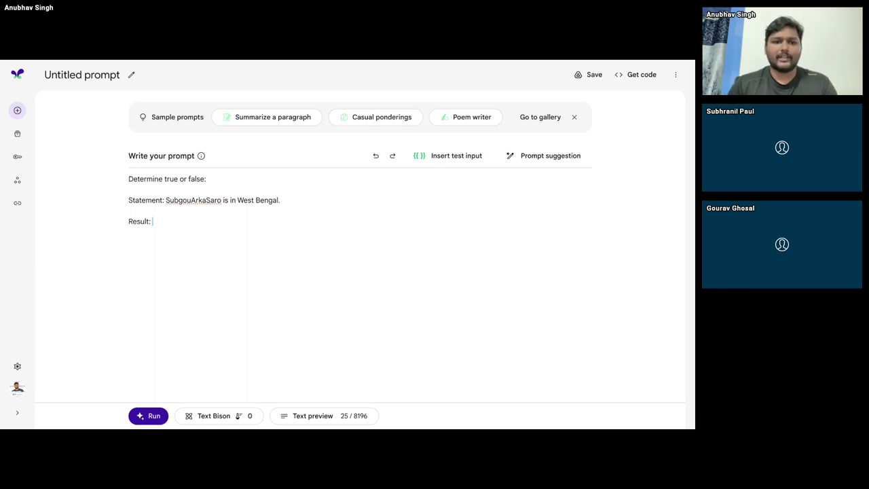
- Split the made-up word in the statement with spaces so that it reads "Sub gou Arka Saro"
key(shift+Right)
key(shift+Right)
key(shift+Right)
key(shift+Right)
key(shift+Right)
key(shift+Right)
key(shift+Right)
key(shift+Right)
key(shift+Right)
key(shift+Right)
key(shift+Right)
key(shift+Right)
key(shift+Right)
key(shift+Right)
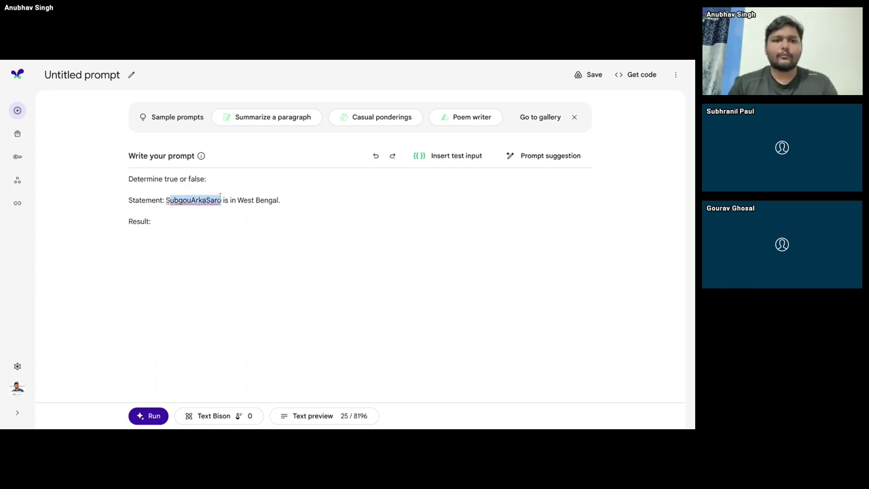
click(183, 199)
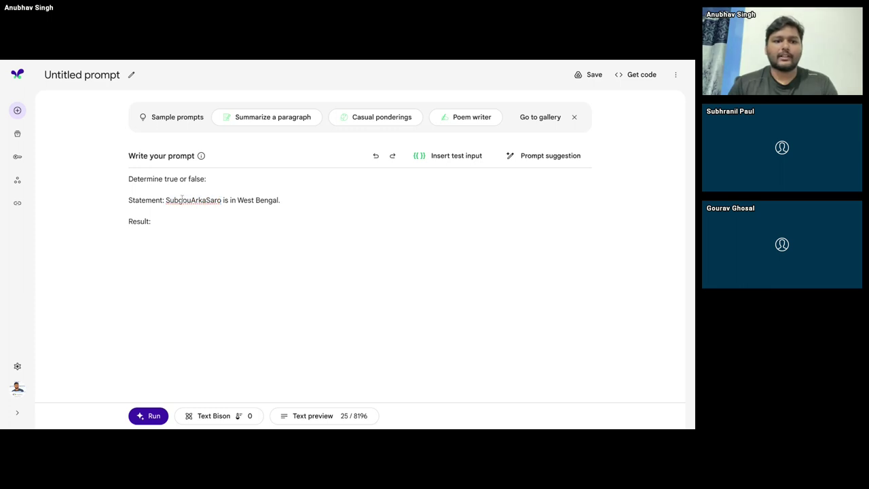
click(193, 199)
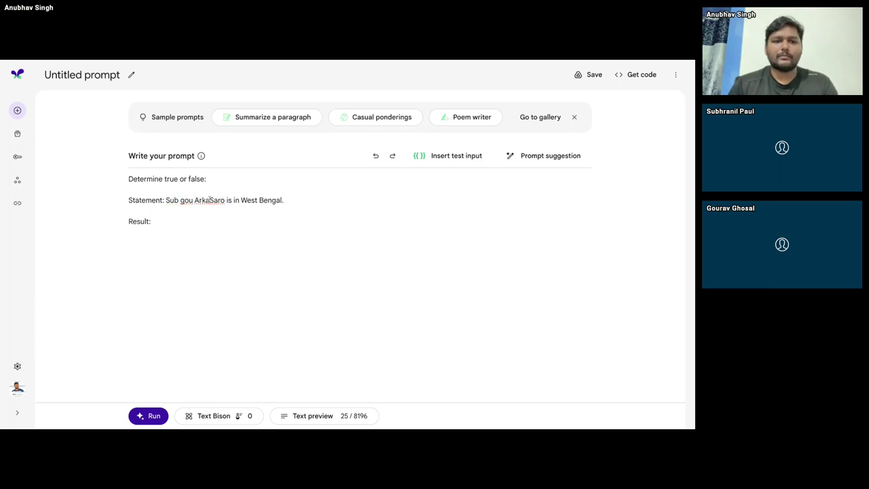
click(210, 199)
- Highlight the words "Sub", "gou", "Arka" and "Saro" in the statement one at a time
drag(226, 200, 168, 200)
double_click(172, 200)
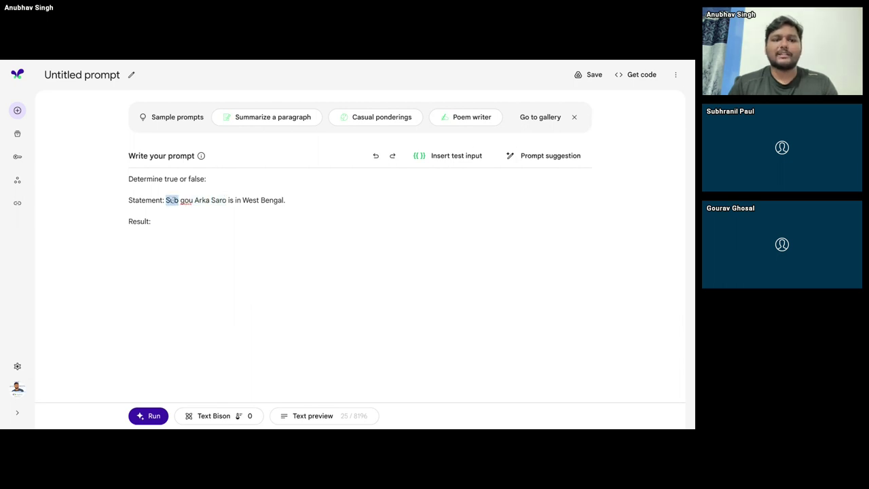
double_click(188, 200)
double_click(203, 200)
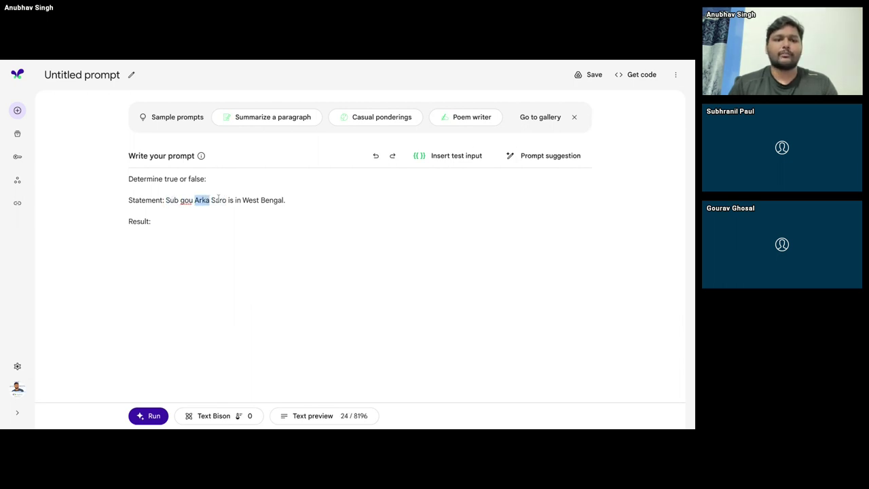
double_click(219, 199)
click(227, 200)
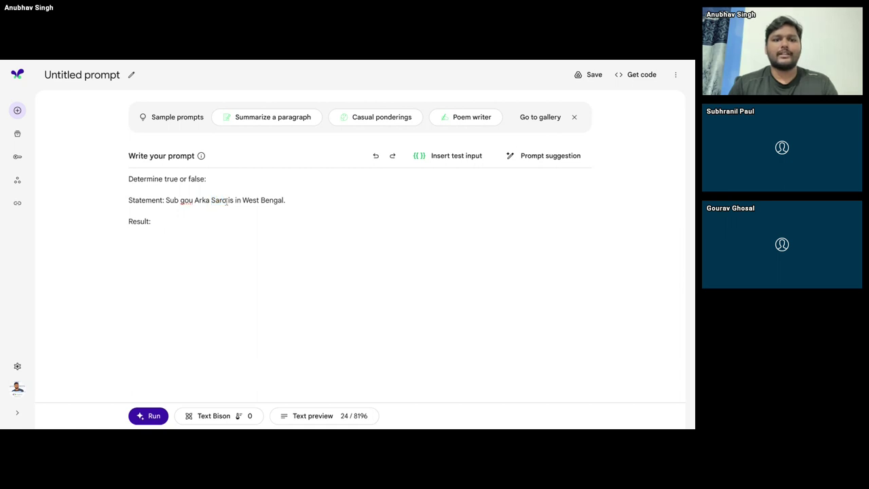
- Append random letters to the made-up words so that they read "Subdfsdf gousdfsdf Arkasdfsdf Sarosdfsdf"
click(210, 200)
text(sdf)
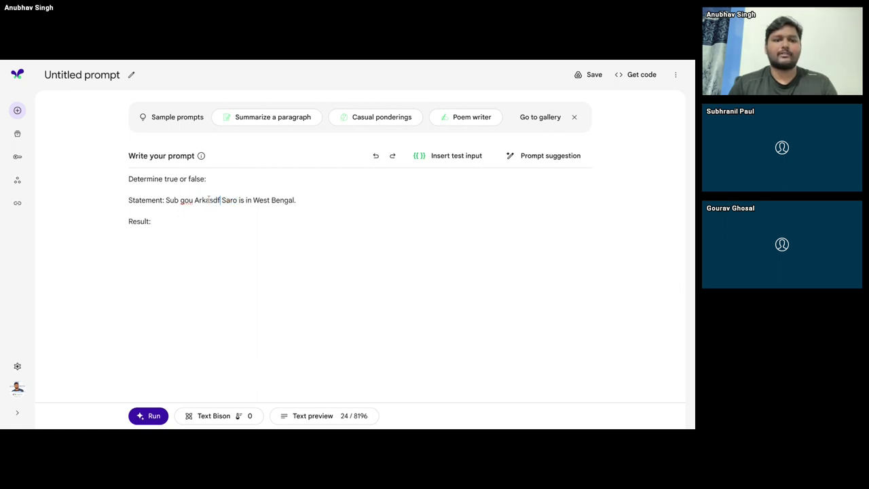
text(sdf)
click(193, 200)
text(sdfsdf)
double_click(180, 199)
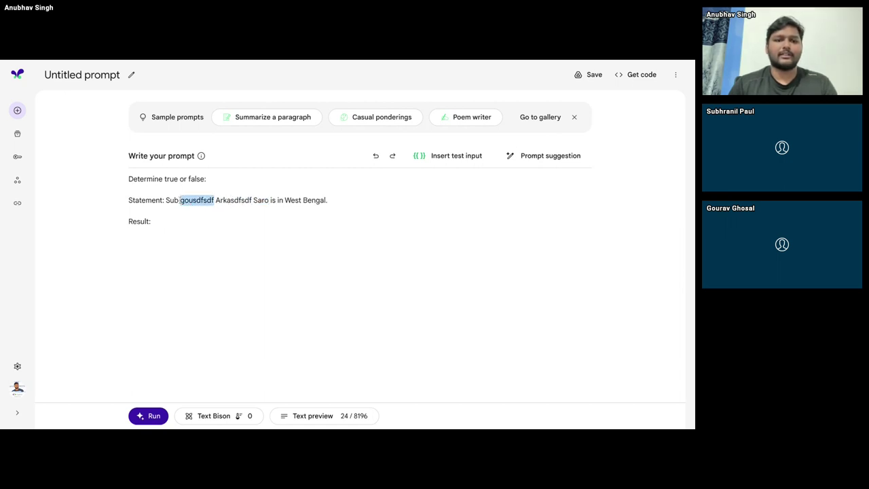
click(179, 199)
text(dfsdf)
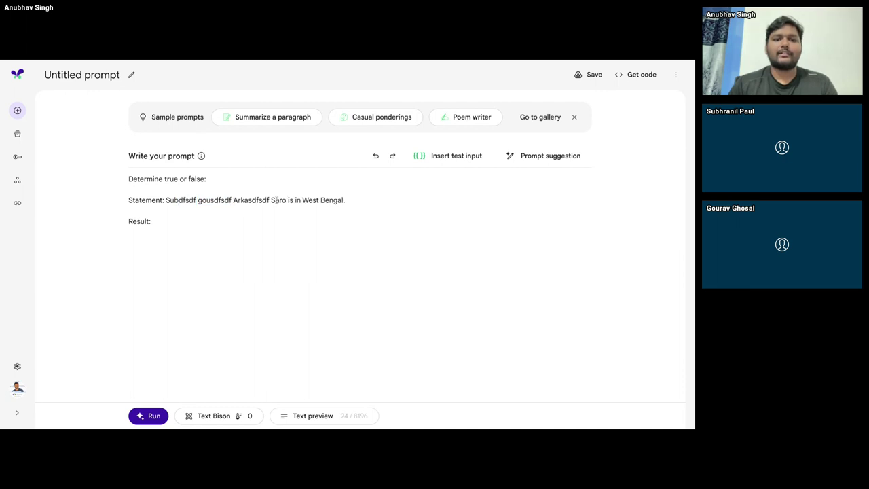
click(288, 200)
text(sdfsdf)
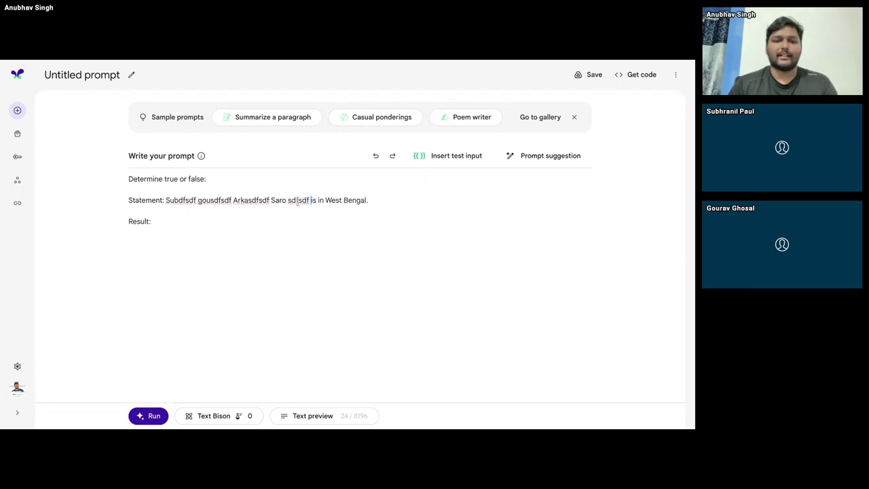
click(288, 200)
key(BackSpace)
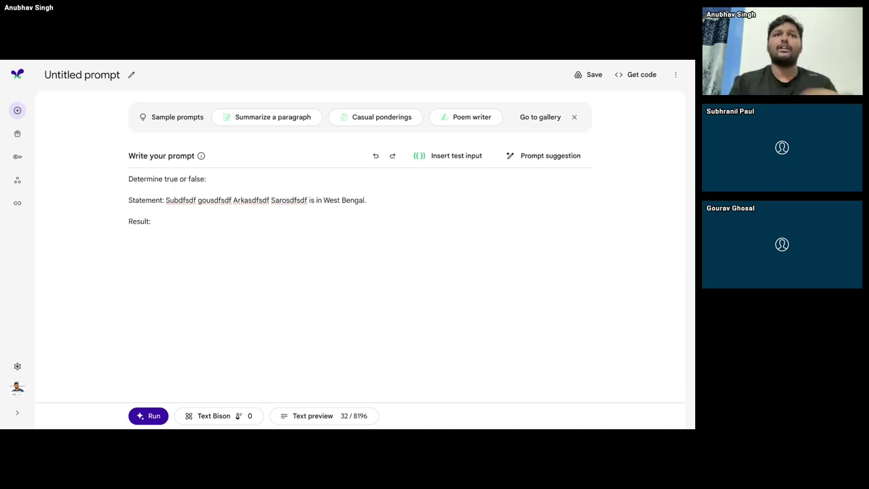
- Remove the random letters appended to the four made-up words so that they read "Sub gou ArkaSaro"
key(BackSpace)
key(BackSpace)
key(BackSpace)
key(BackSpace)
key(BackSpace)
key(BackSpace)
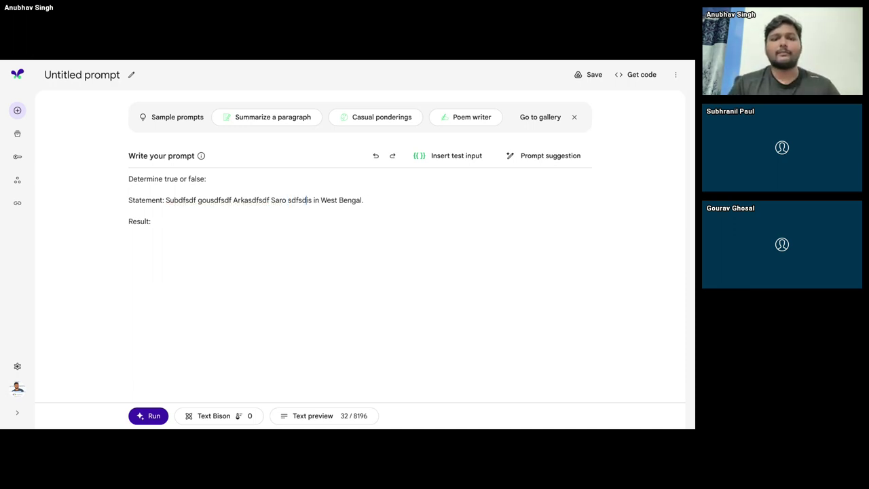
click(195, 200)
key(BackSpace)
key(BackSpace)
key(BackSpace)
key(BackSpace)
key(BackSpace)
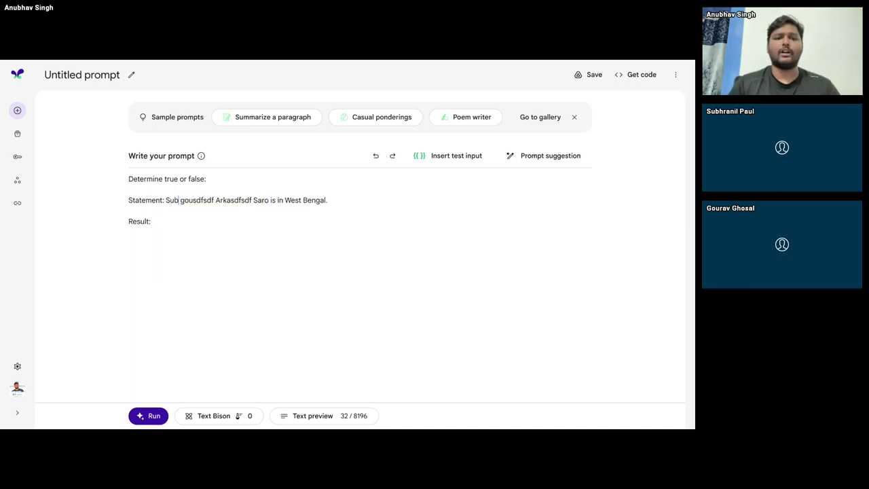
click(229, 200)
key(BackSpace)
key(BackSpace)
key(BackSpace)
key(BackSpace)
key(BackSpace)
key(BackSpace)
click(231, 200)
key(BackSpace)
key(BackSpace)
key(BackSpace)
key(BackSpace)
key(BackSpace)
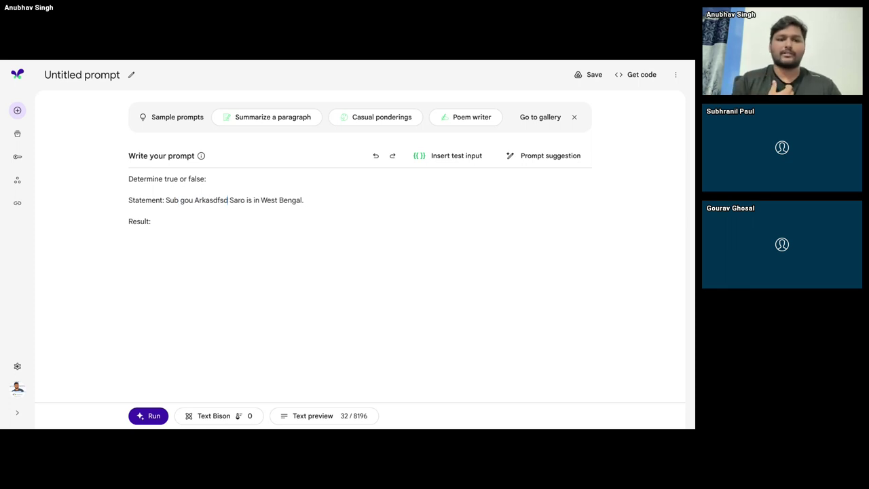
key(BackSpace)
key(BackSpace)
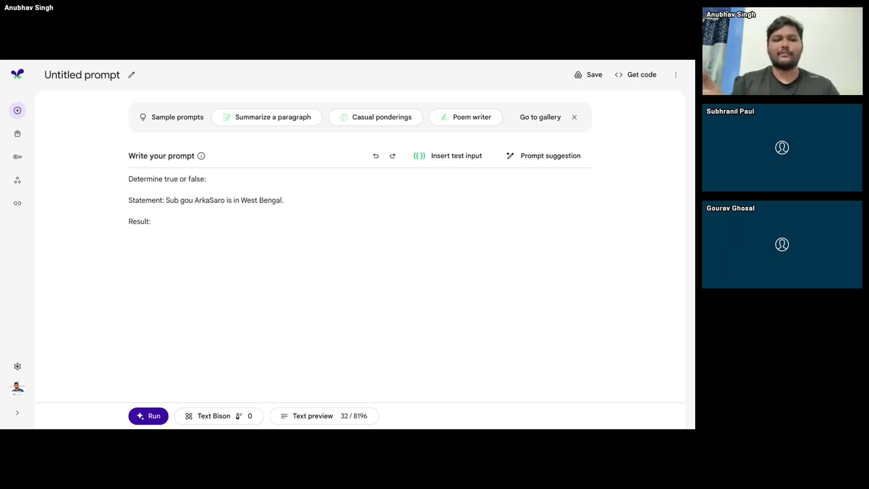
- Join the made-up words in the statement into the single word "SubgouArkaSaro"
click(195, 199)
key(BackSpace)
click(180, 200)
key(BackSpace)
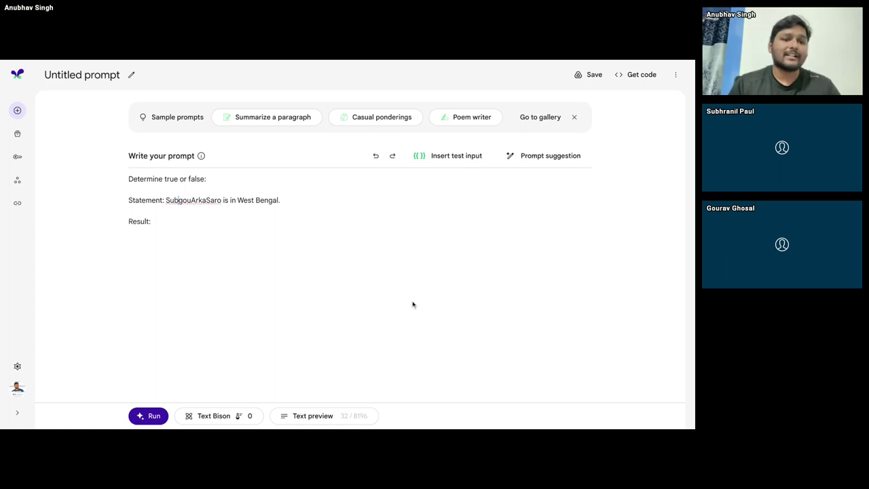
- Replace the instruction line with "Determine true or false if the places exist in real world as per your current training data."
click(218, 179)
key(shift+Left)
key(shift+Left)
key(shift+Left)
key(shift+Left)
key(shift+Left)
key(shift+Left)
key(shift+Left)
key(shift+Left)
key(shift+Left)
key(shift+Left)
key(shift+Left)
key(shift+Left)
key(shift+Left)
key(shift+Left)
key(shift+Left)
key(shift+Left)
key(shift+Left)
key(shift+Left)
key(shift+Left)
key(shift+Left)
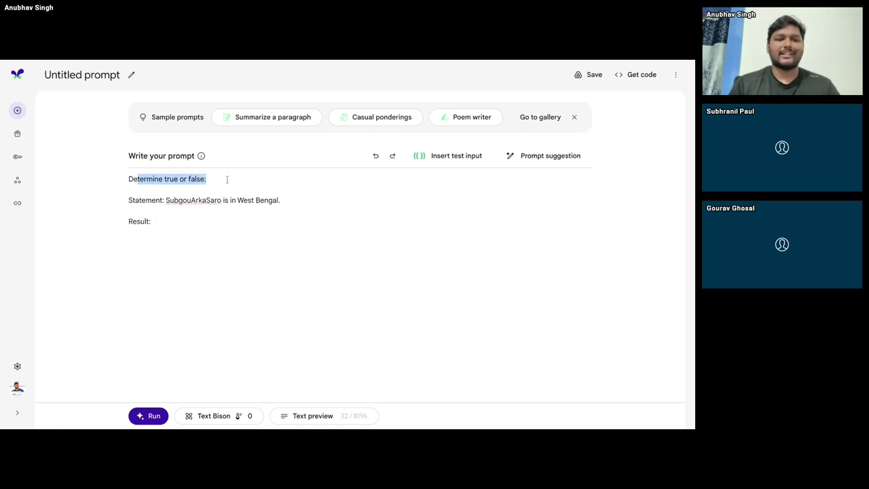
key(BackSpace)
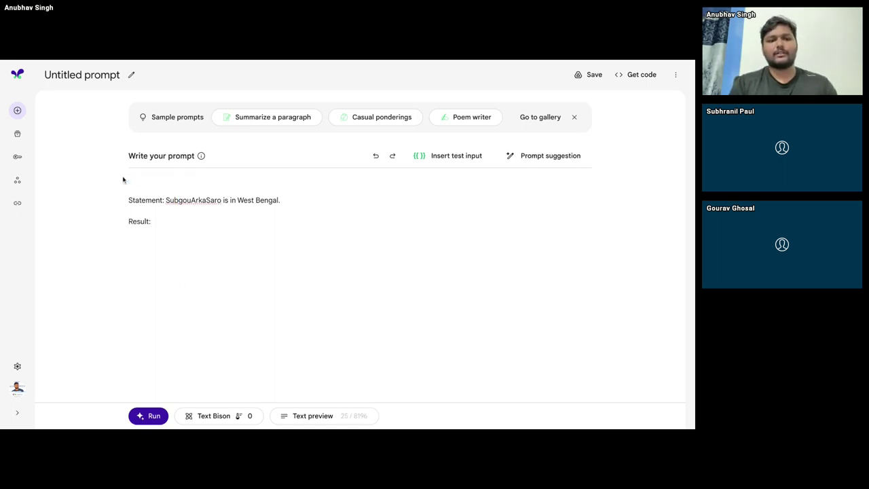
text(Determine tr)
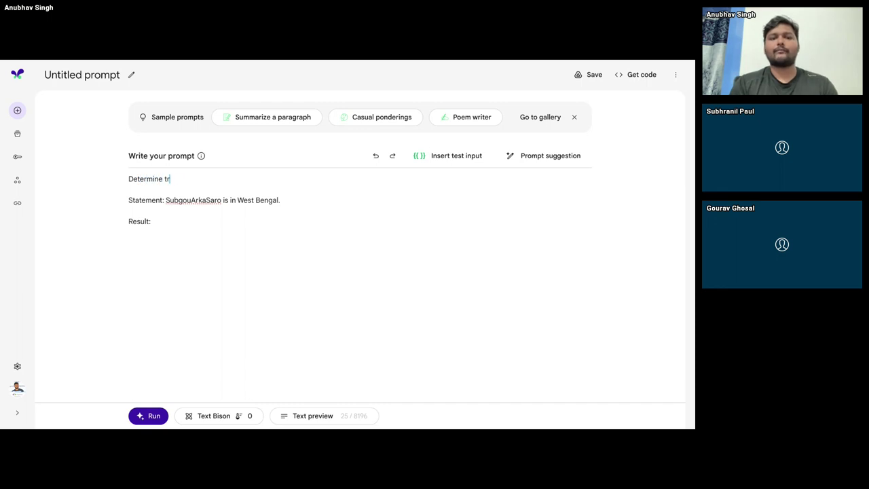
text(ue or false i)
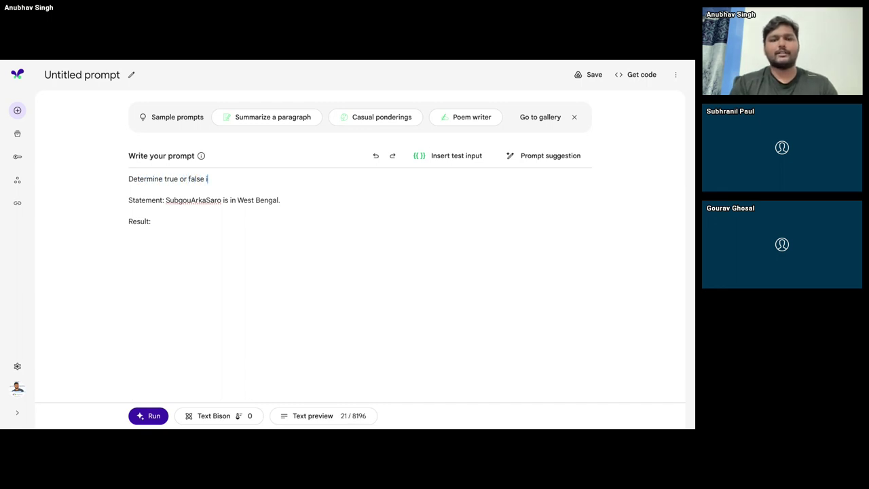
text(f the place)
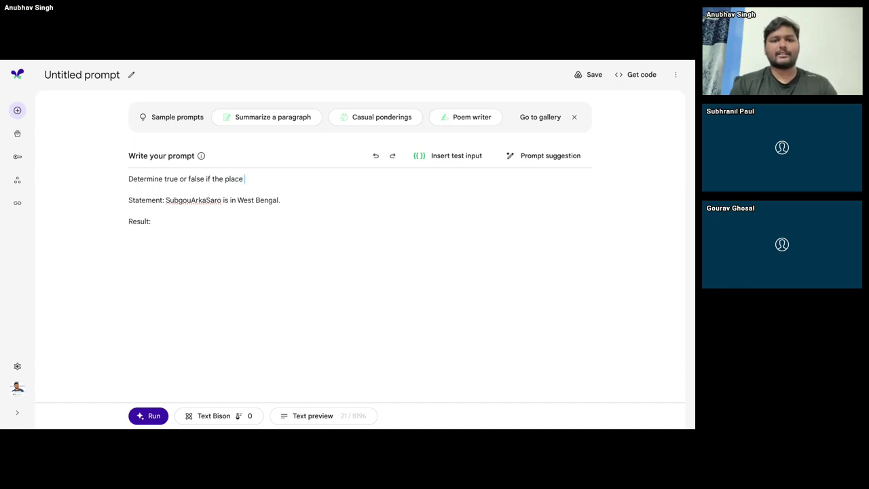
text(s exist)
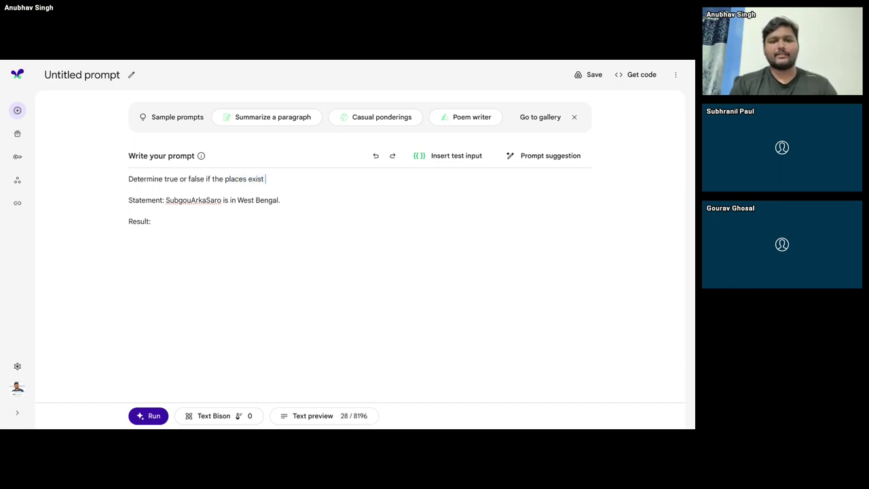
text( in teal )
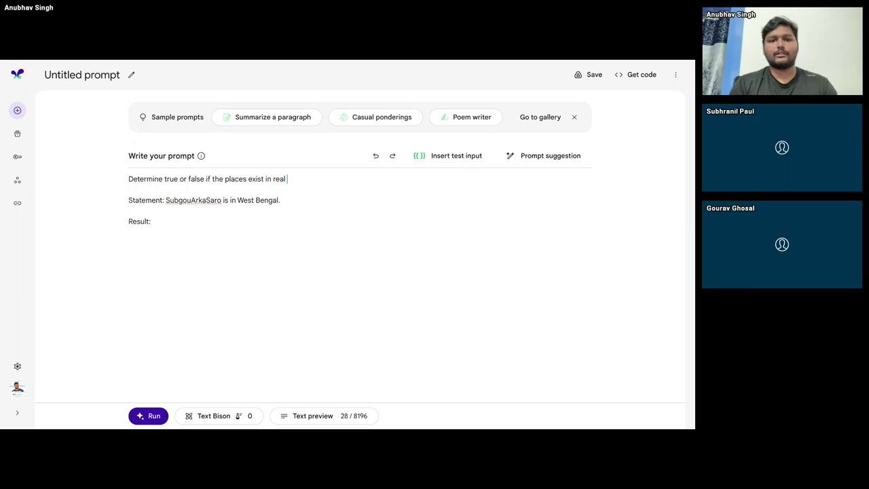
text(world as per your)
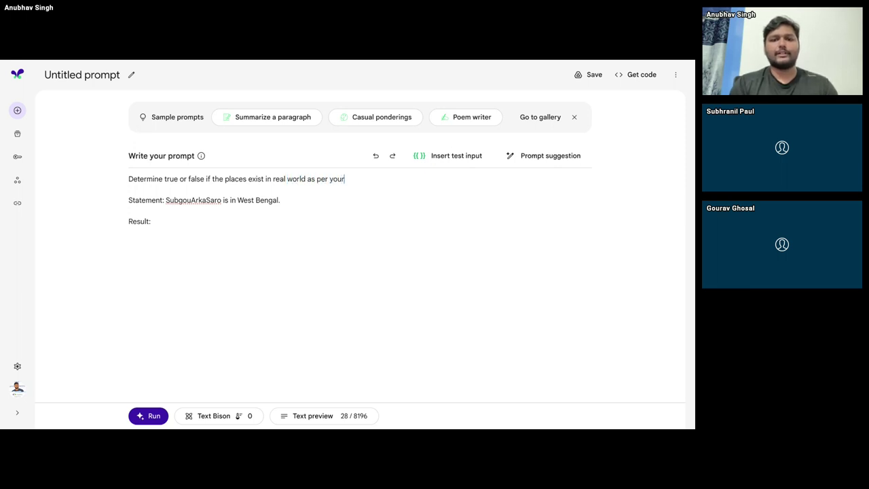
text( current trai)
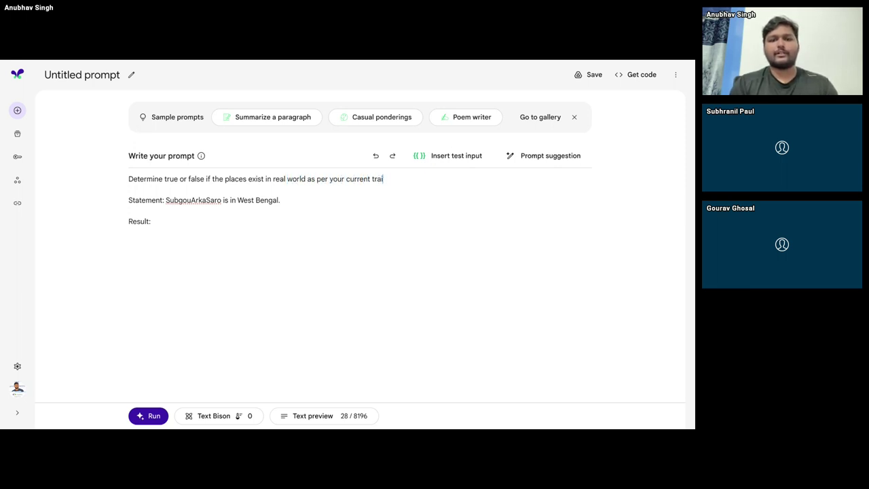
text(ning data. )
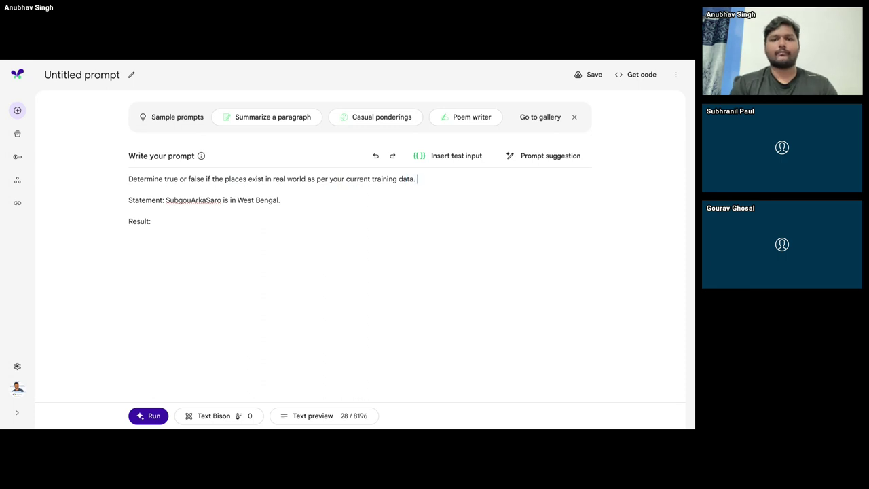
- Extend the instruction with the sentence 'If they do not exist, say, "not determinable".' and run the prompt
text(If they do not e)
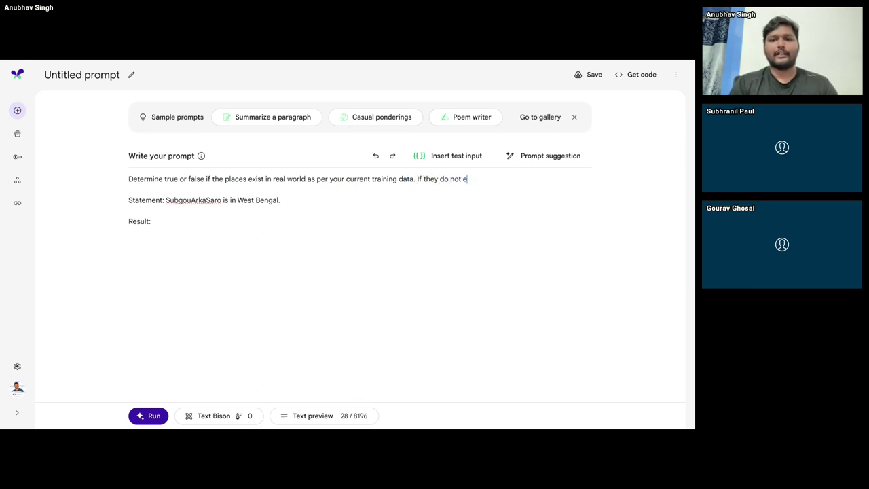
text(xist, say)
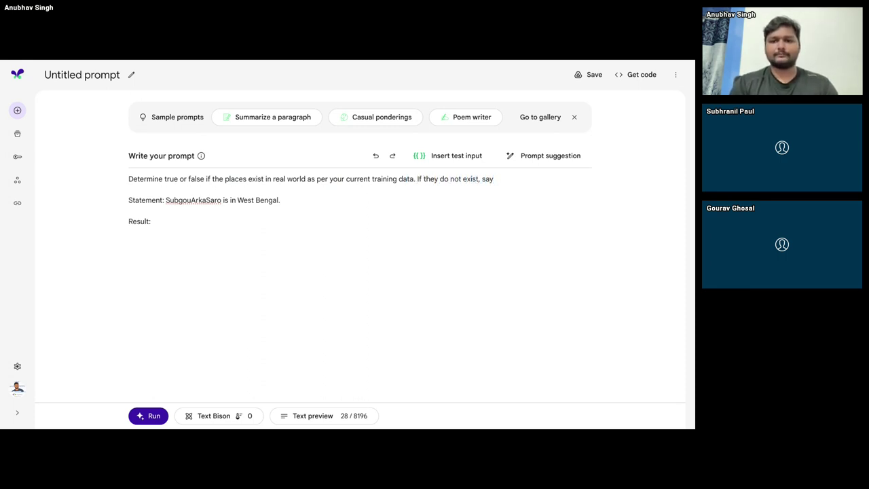
text(, "not determ)
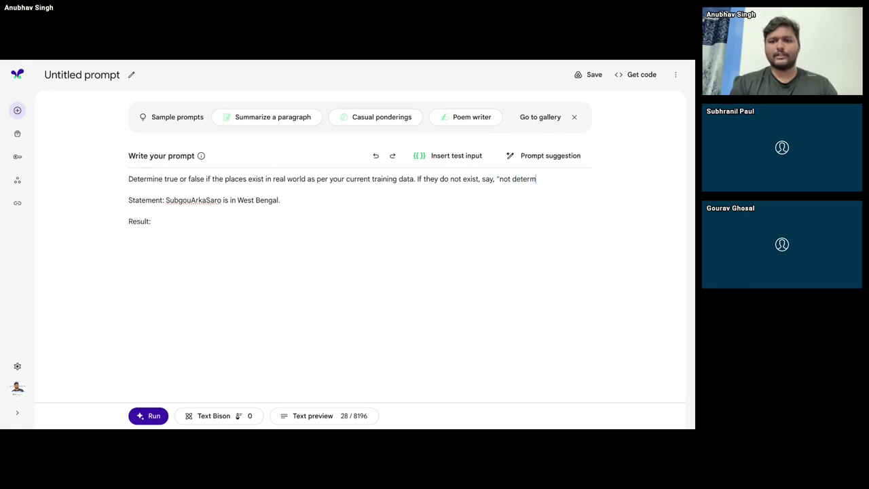
text(inable".)
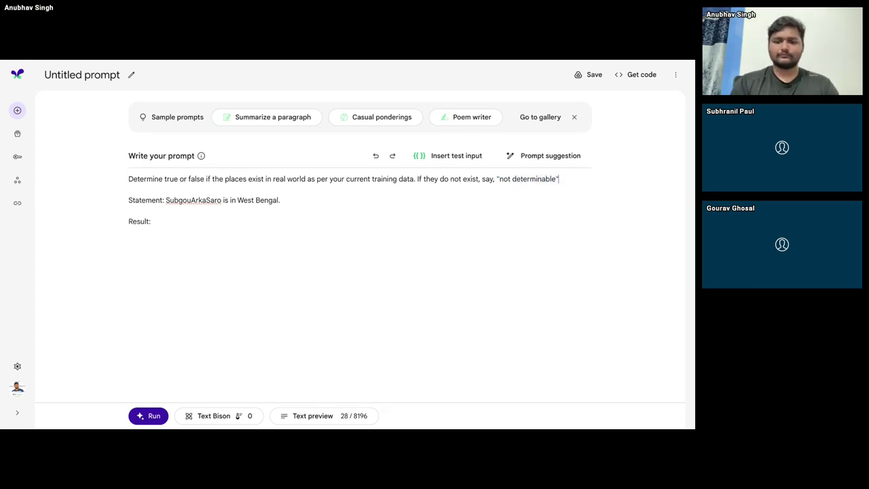
click(129, 190)
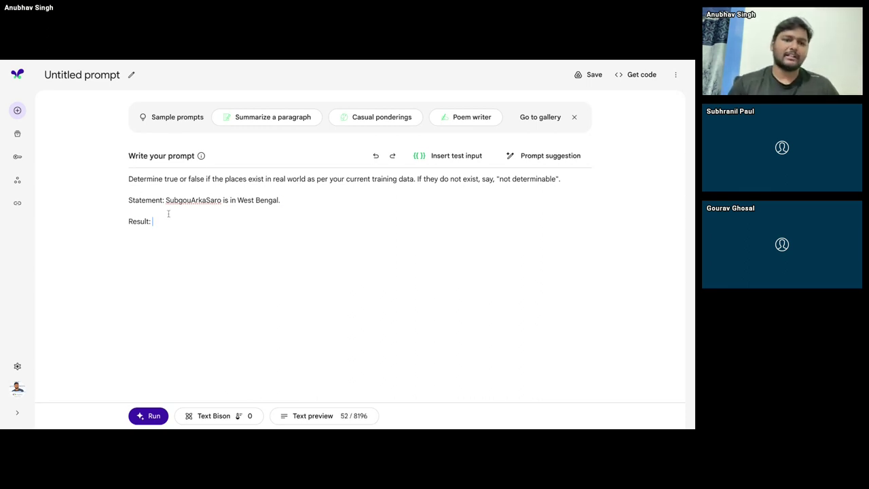
click(154, 417)
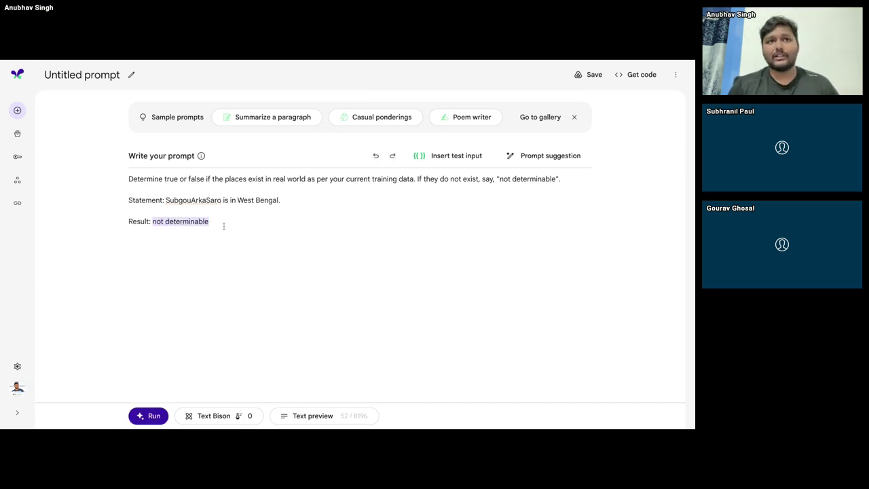
- Replace the made-up word in the statement with "Kolkata" and rerun the prompt with the old response removed
triple_click(191, 200)
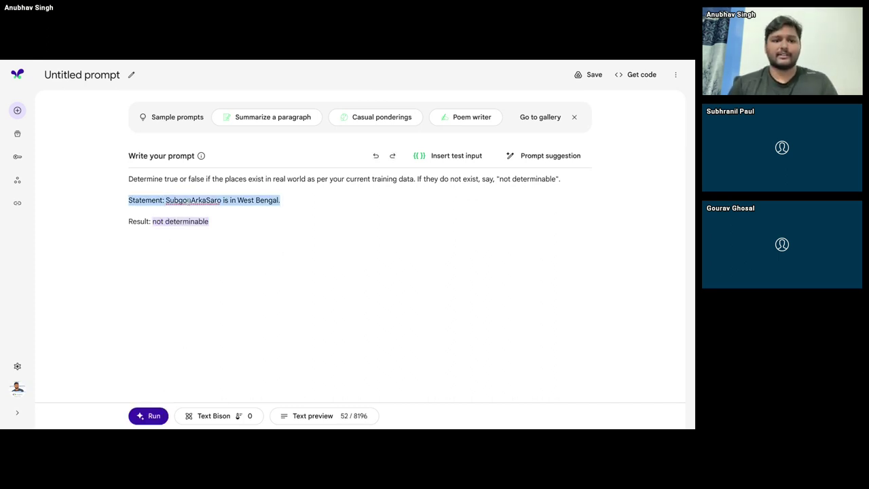
click(193, 202)
double_click(194, 202)
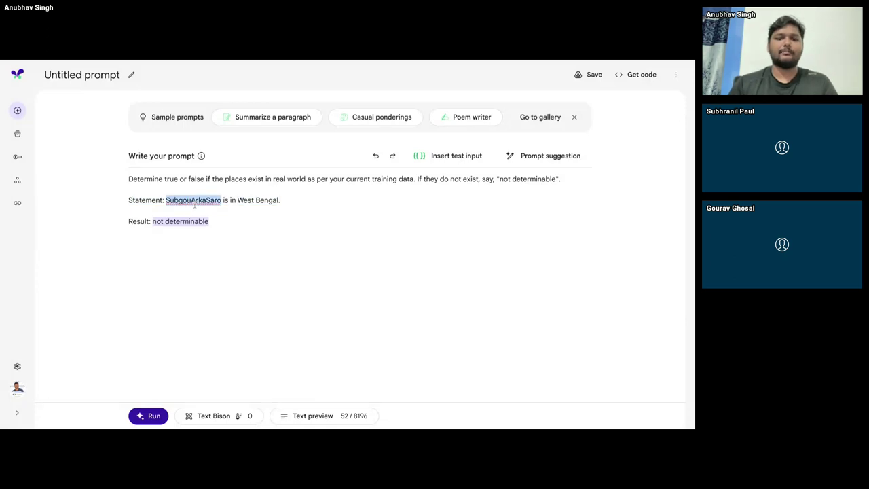
text(Kolkata)
mouse_move(196, 225)
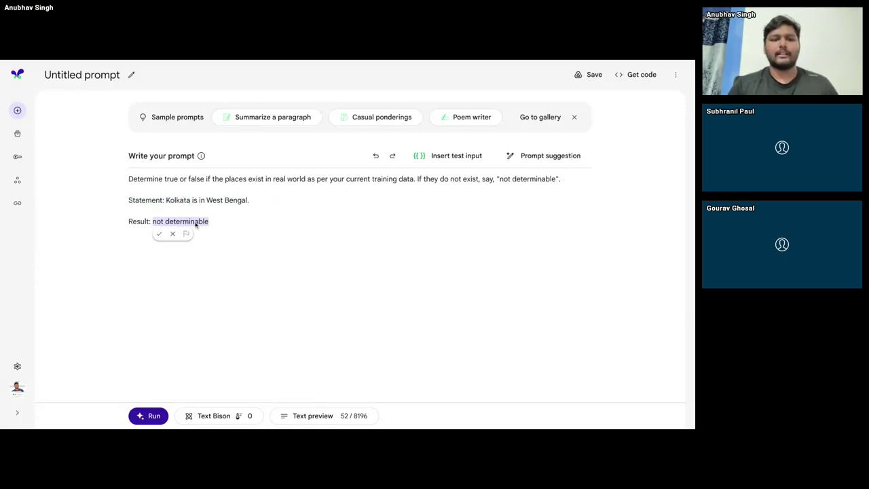
click(173, 234)
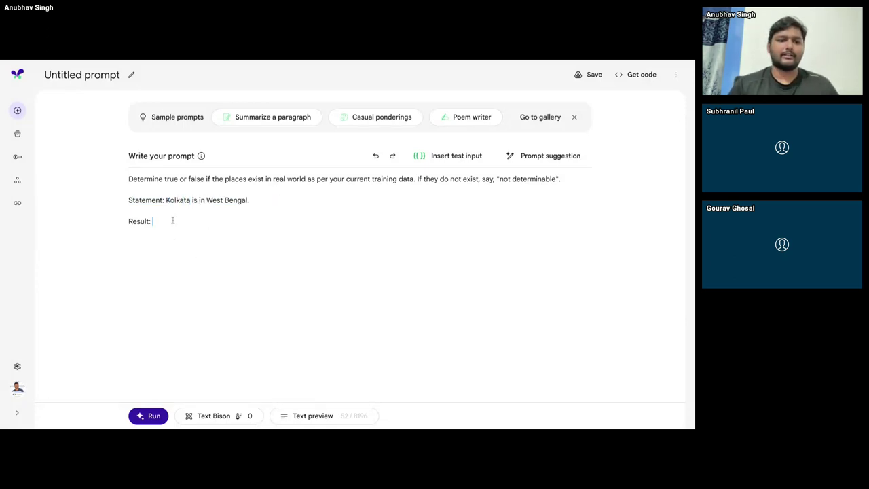
click(155, 415)
mouse_move(184, 221)
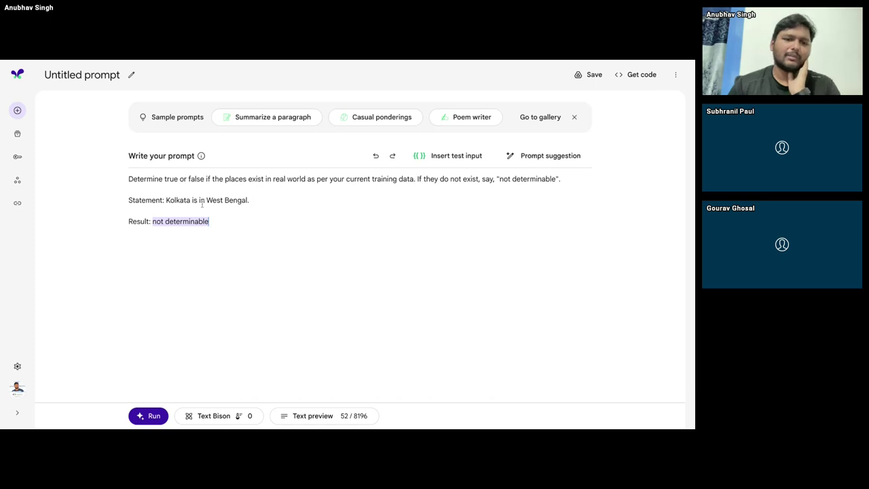
mouse_move(173, 229)
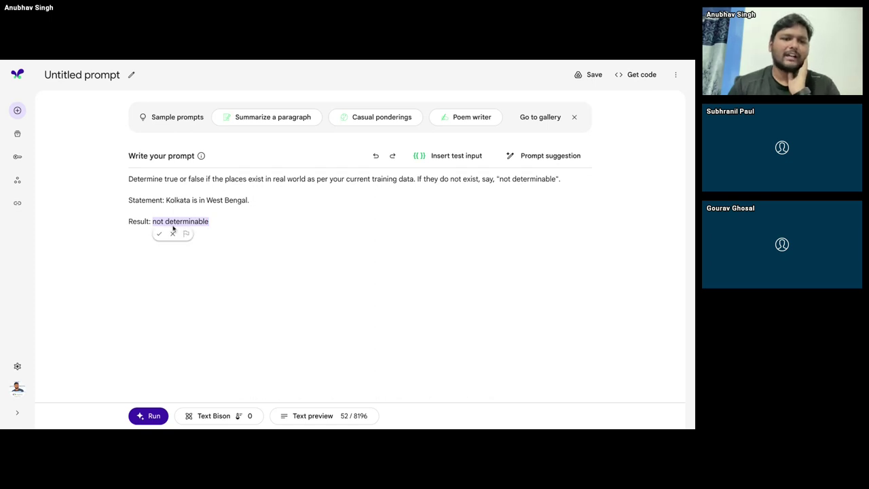
- Discard the response and replace the instruction with "Determine true or false of the below statement if the name of the places exists in the list below:"
triple_click(302, 180)
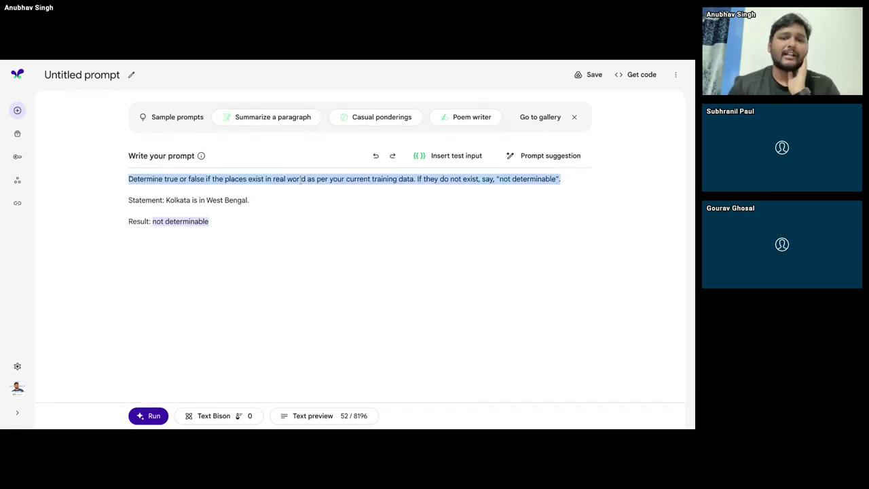
click(264, 190)
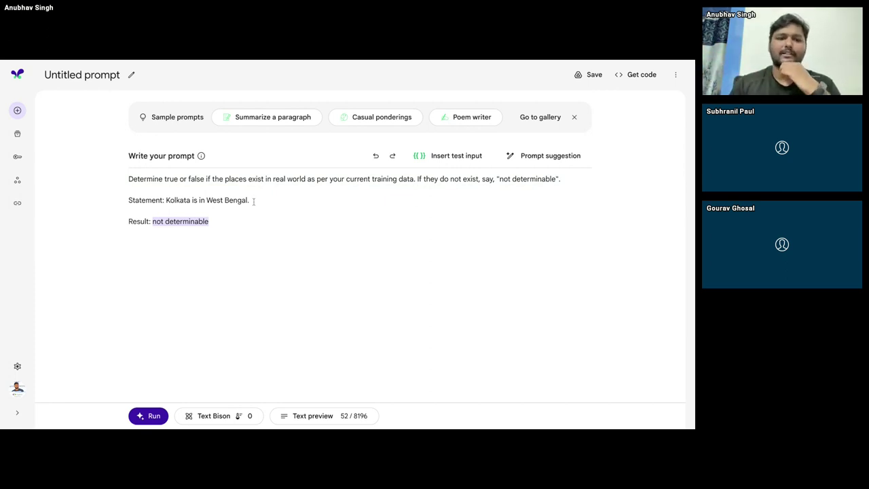
click(173, 233)
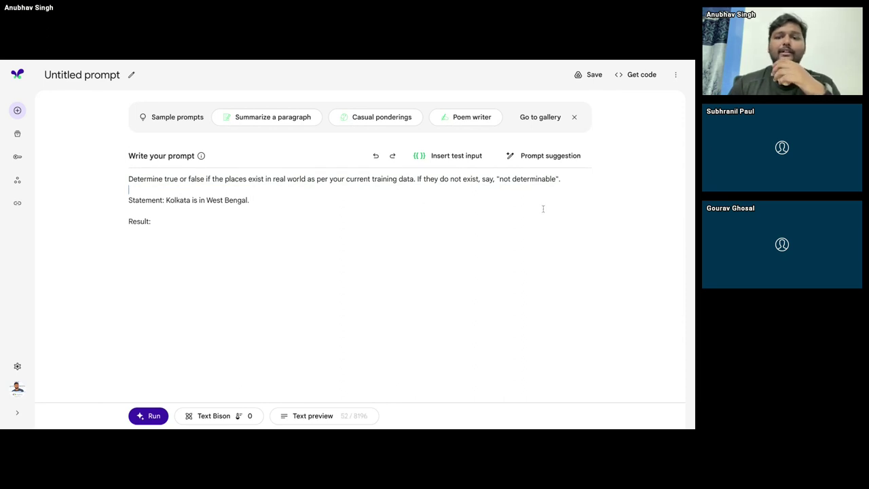
click(561, 181)
key(shift+Home)
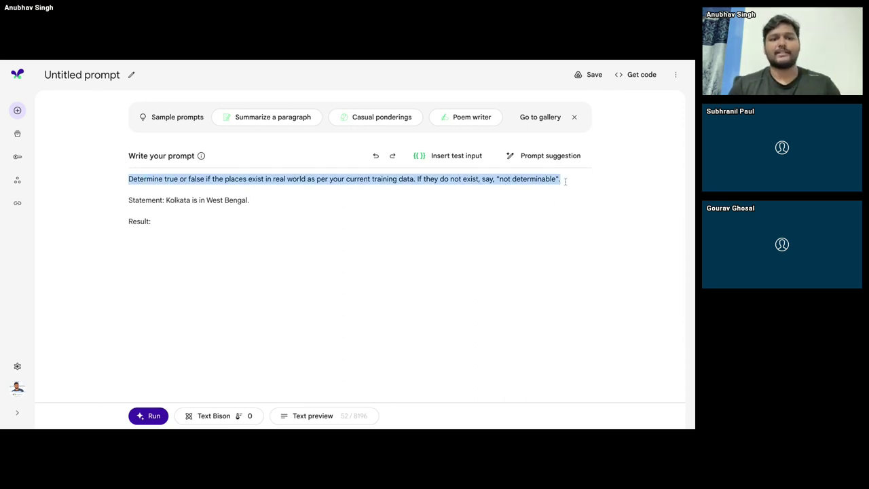
text(Determ)
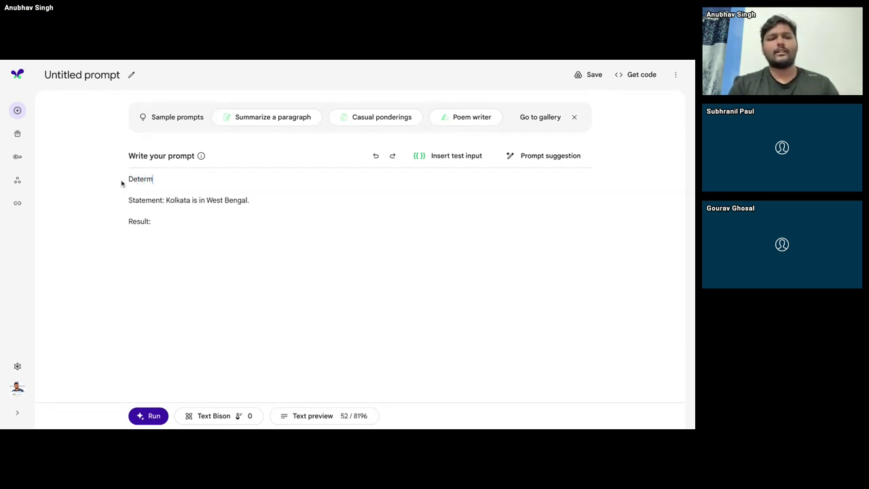
text(ine tr)
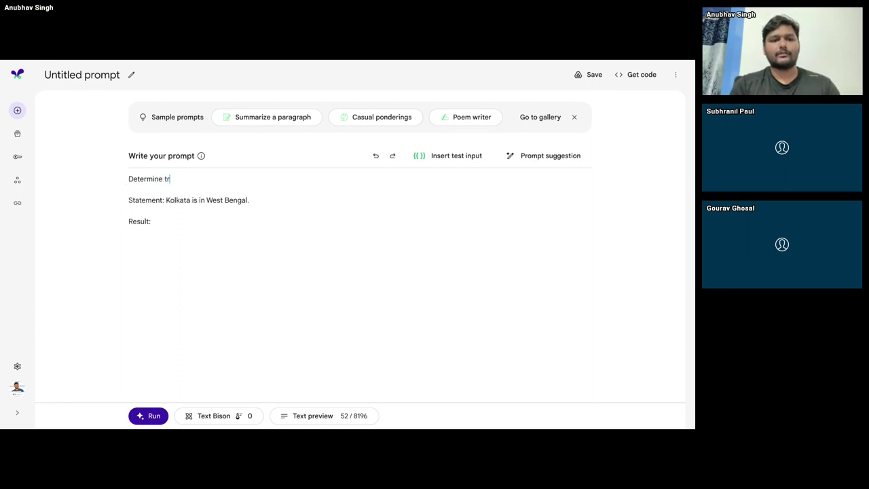
text(ue or false of the)
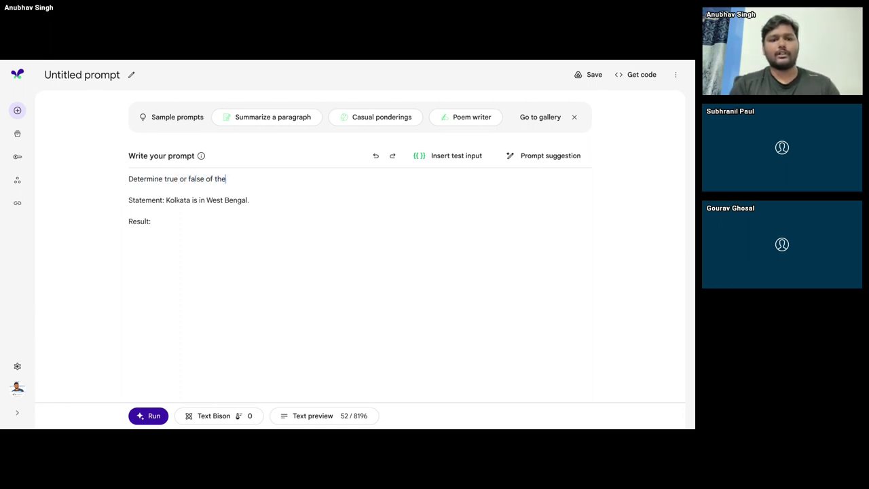
text( below statement)
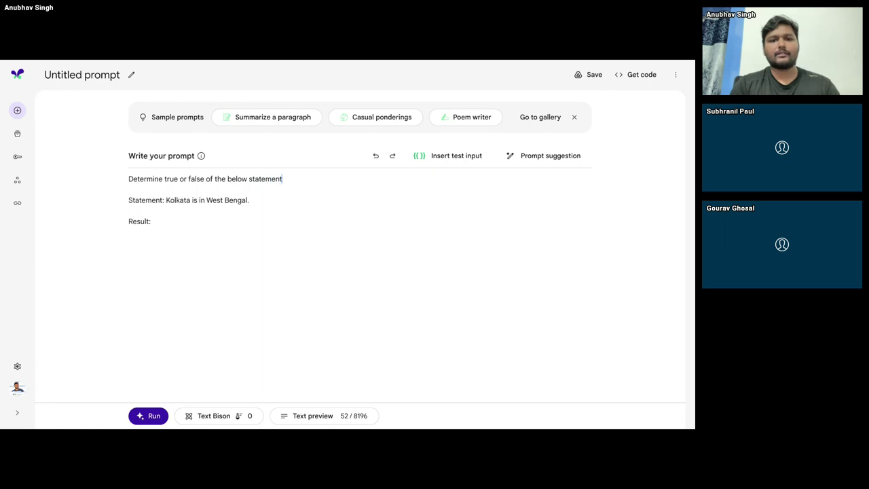
text( if the name )
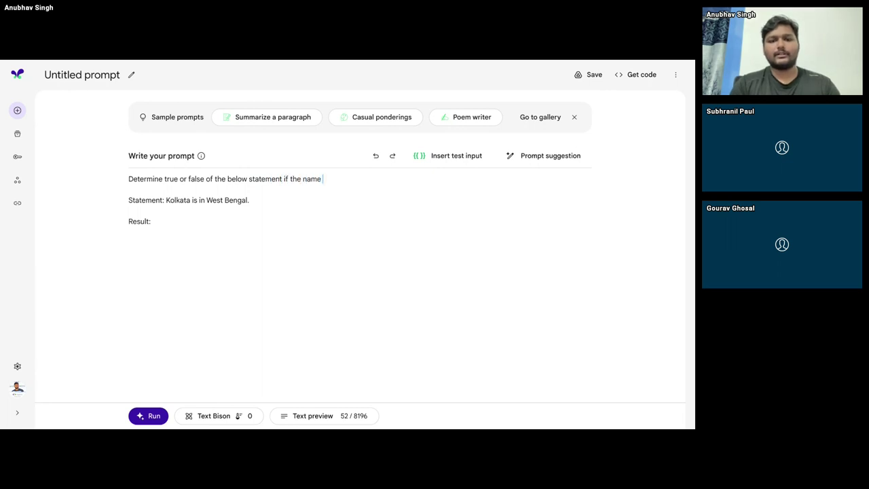
text(of the places exi)
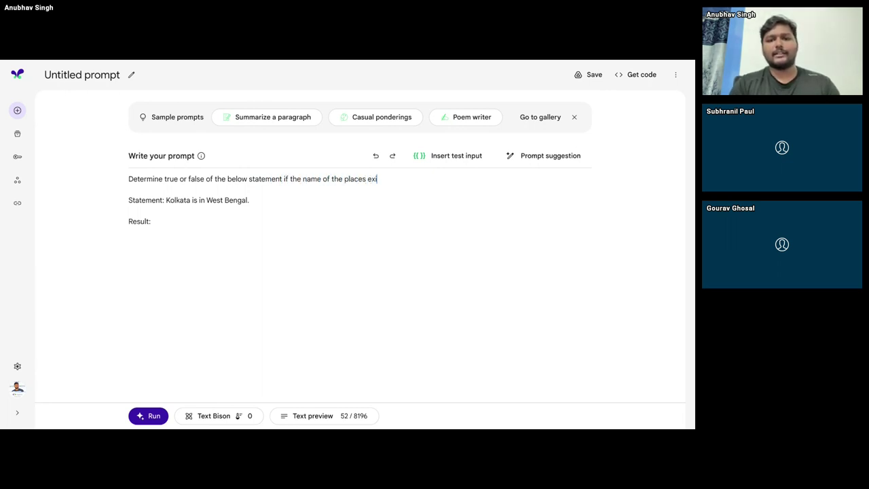
text(sts in the list)
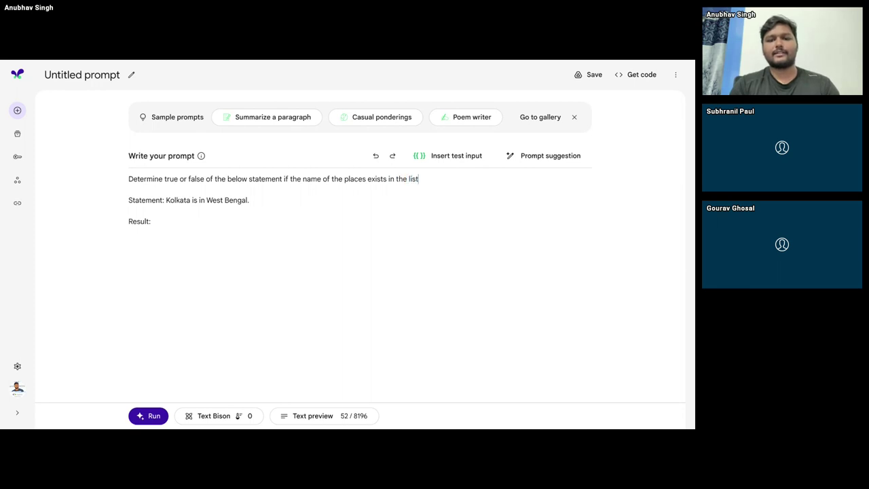
text( below:)
- Add the line "Place names: Kolkata, West Bengal, Haryana, Punjba, Kharagpur." between the instruction and the statement, and run the prompt
key(Return)
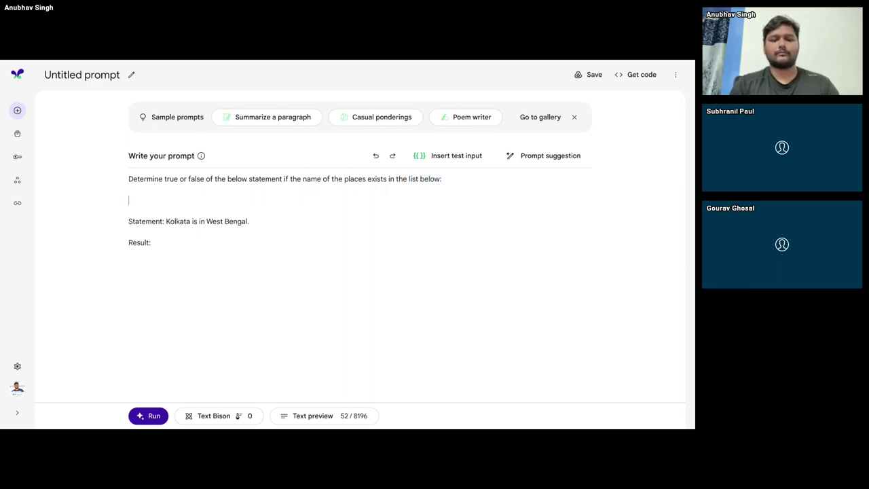
text(Place names: )
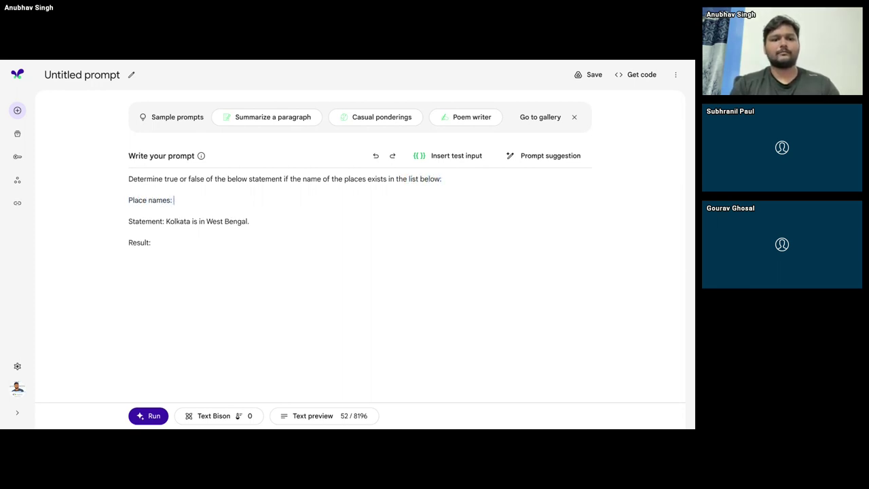
text(Kolkata, West )
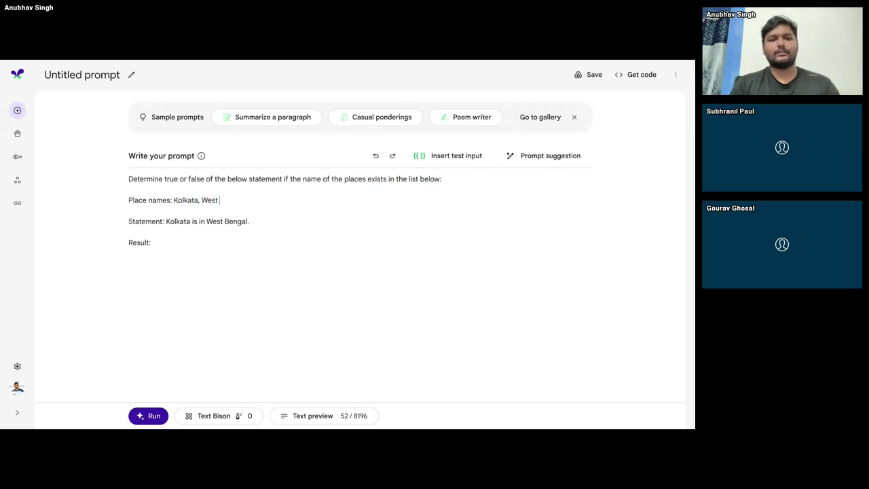
text(Bengal, )
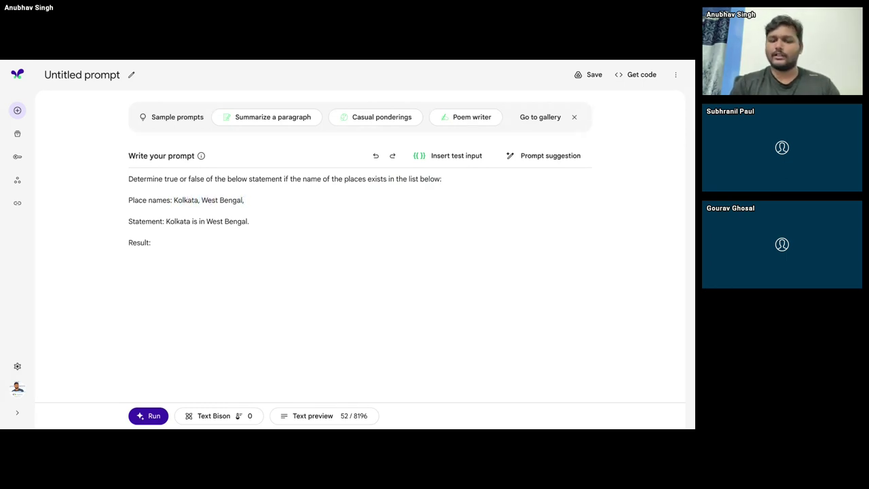
text(Haryana, Pun)
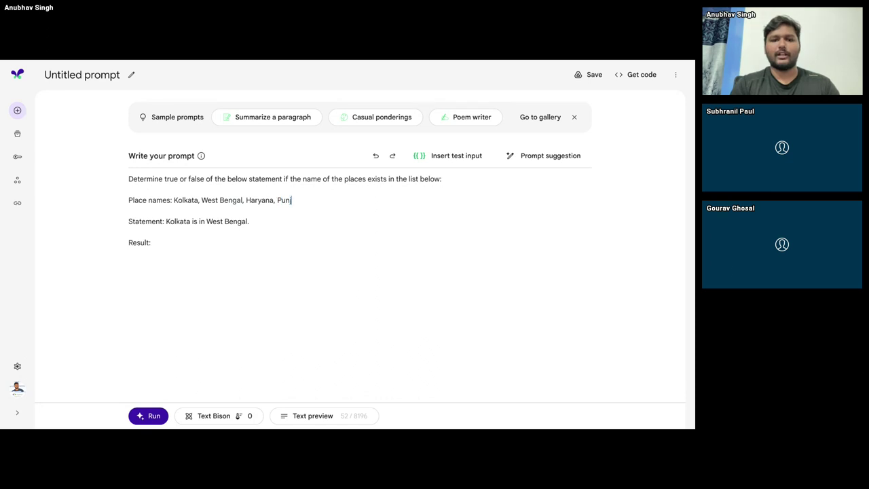
text(jba,)
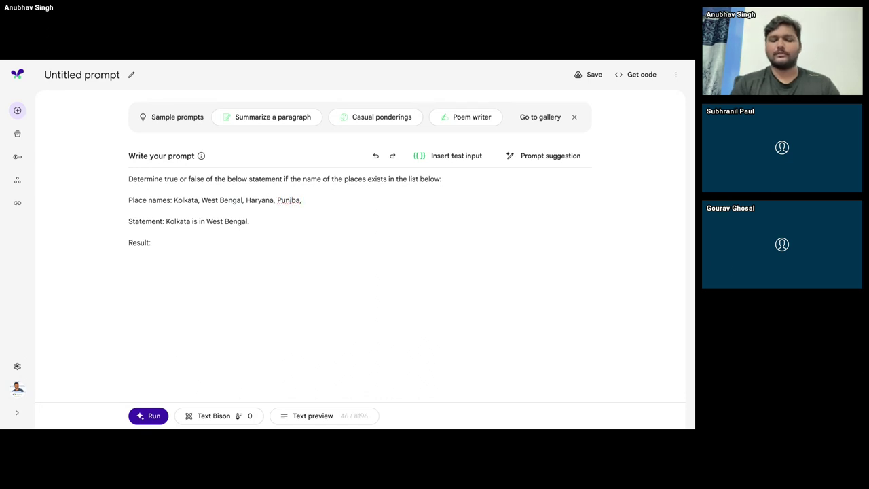
text( Kharagpur.)
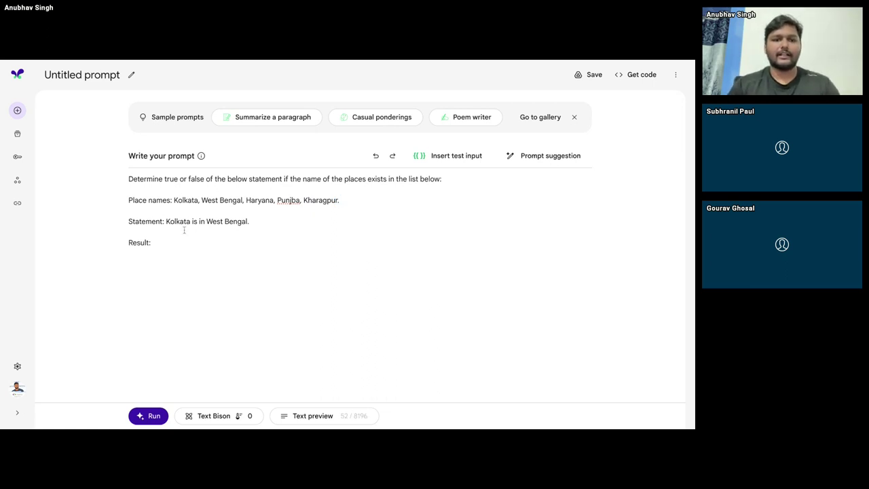
click(141, 414)
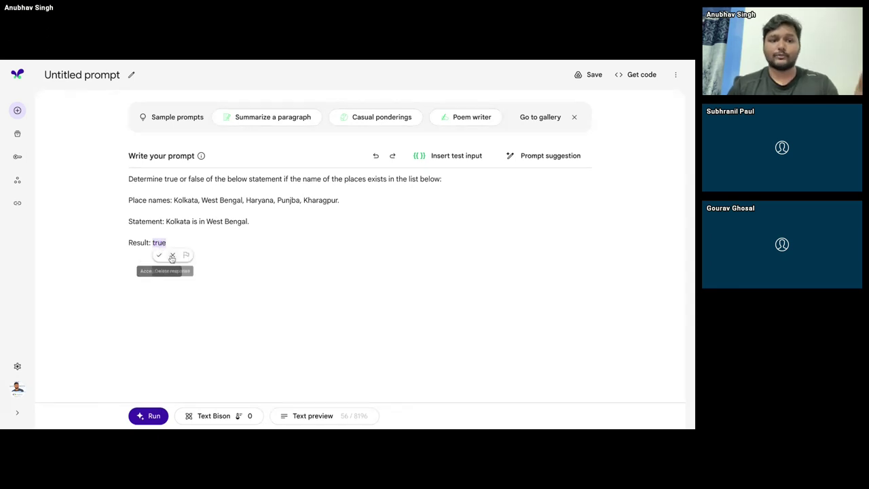
- Discard the response, replace "Kolkata" in the statement with the gibberish word "oiahsodihjspohfoisdf", and rerun the prompt
click(172, 256)
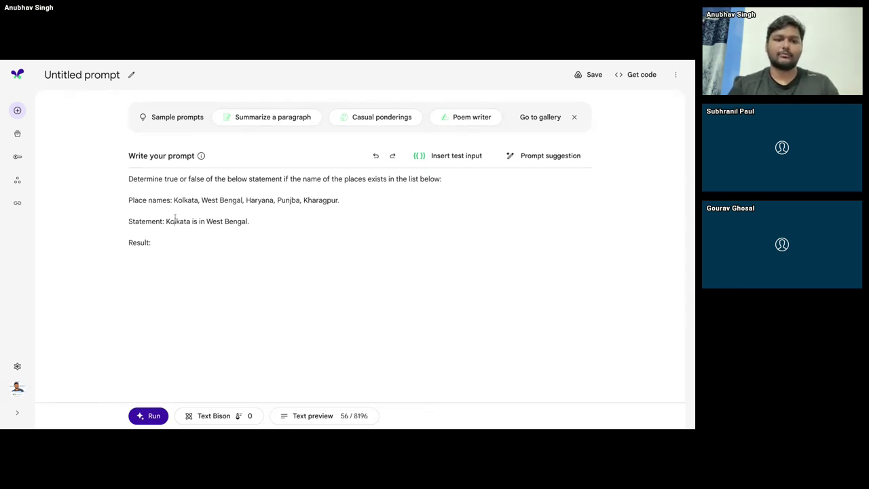
double_click(175, 222)
text(oiahsodihjspohfoisdf)
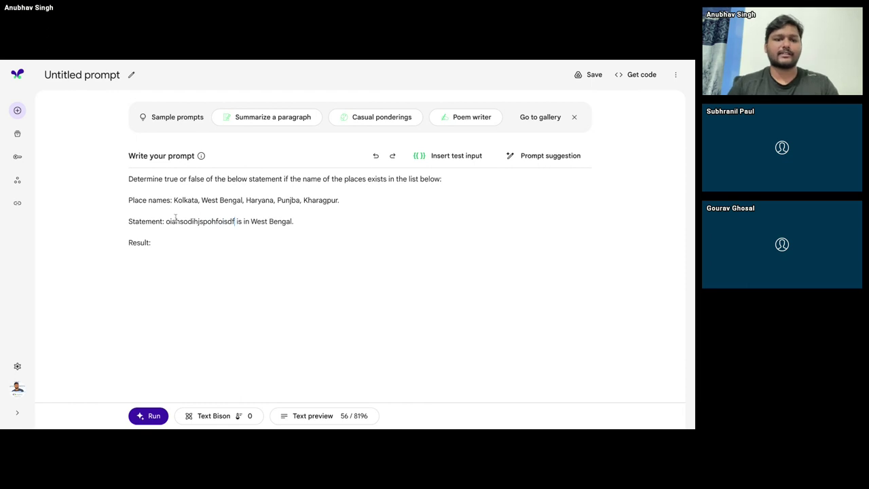
click(144, 416)
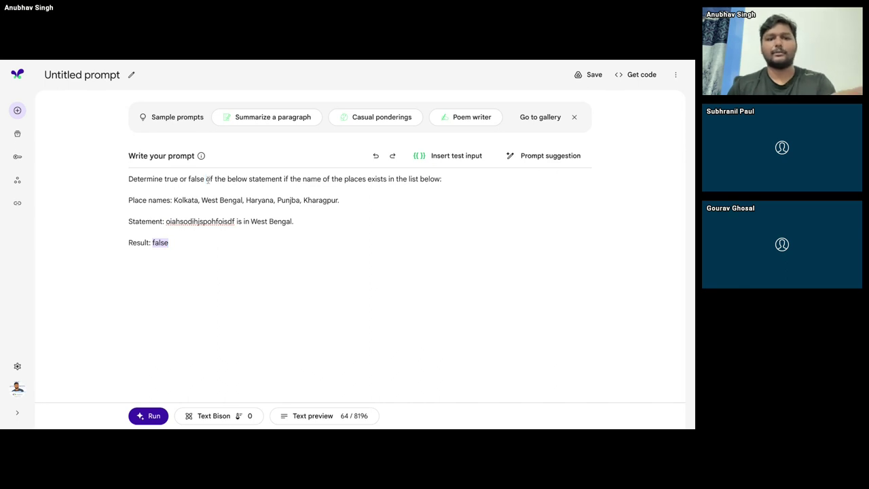
double_click(196, 178)
click(345, 211)
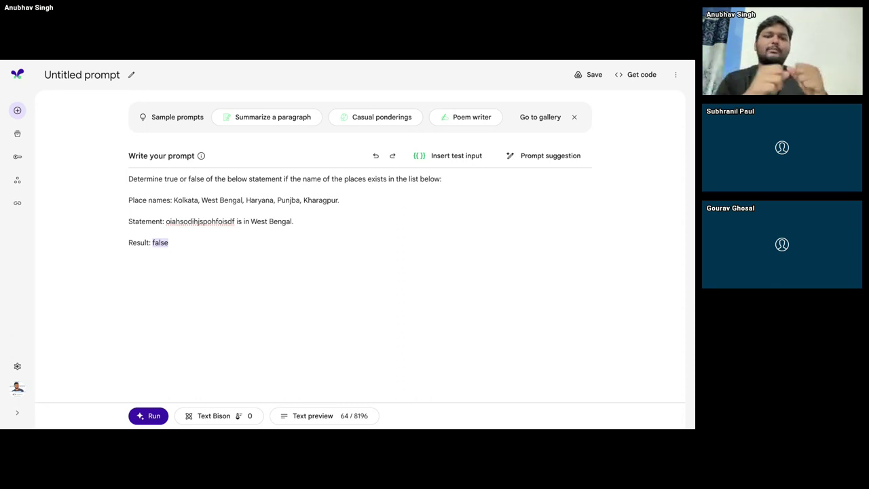
double_click(296, 200)
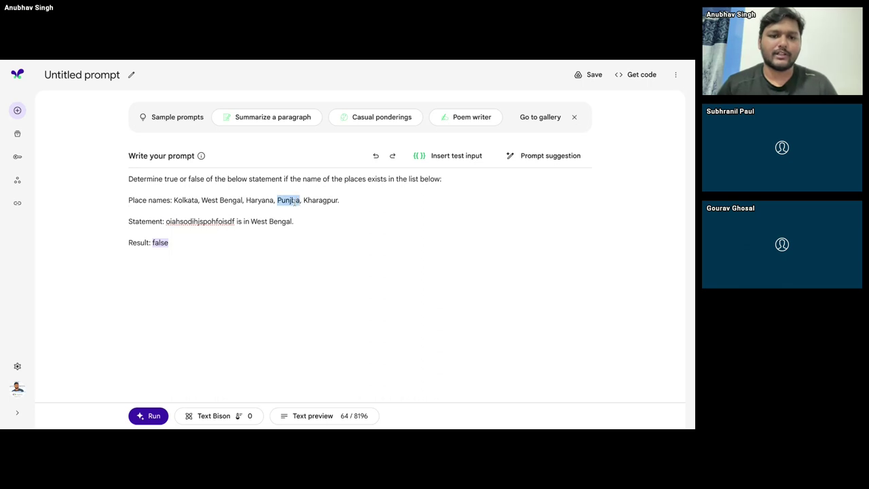
click(371, 210)
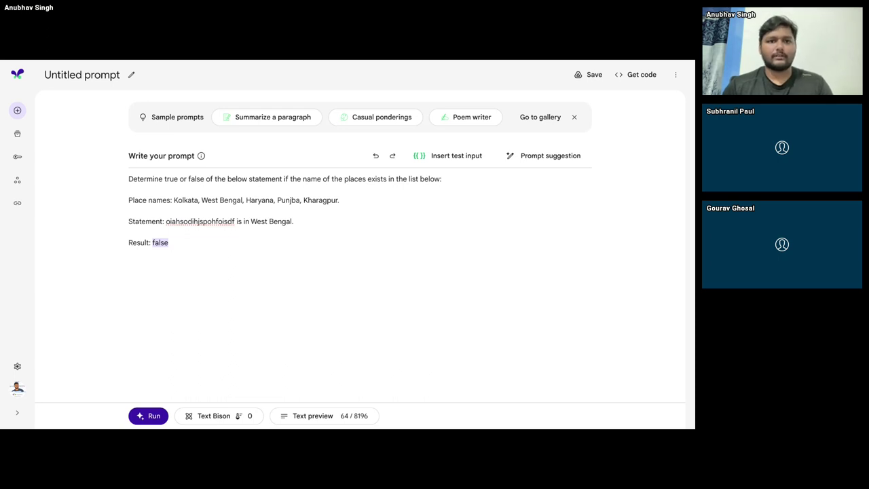
- Switch to the presentation and advance to the slide that explains what the PaLM API is
key(alt+Tab)
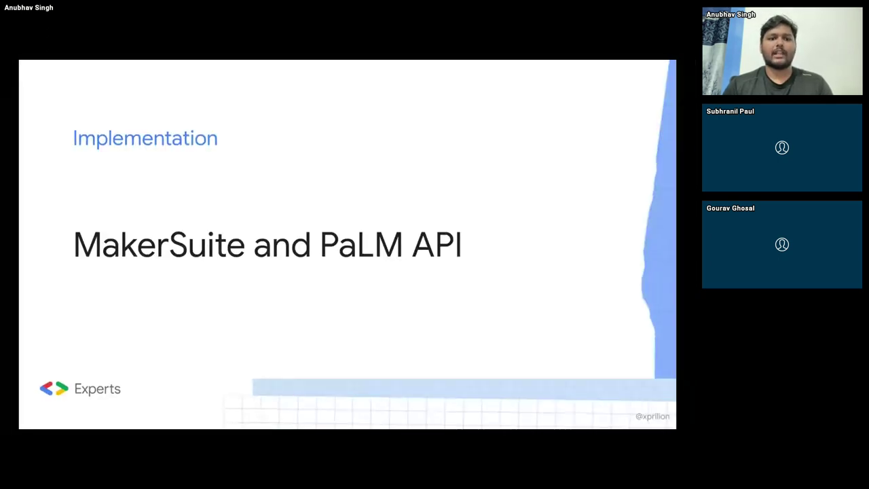
key(Right)
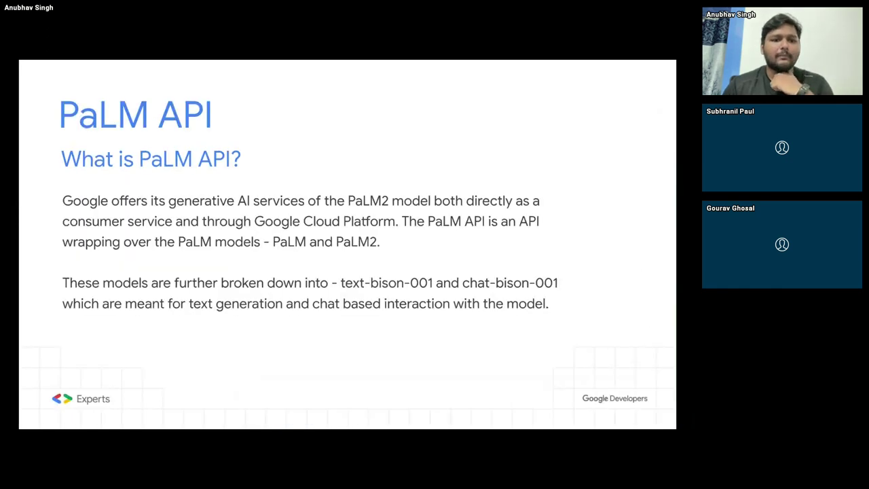
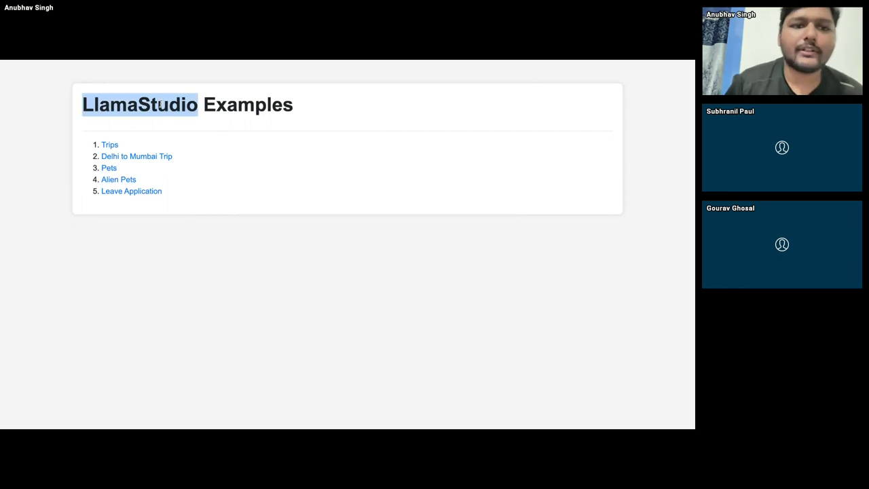
- Open the Leave Application example from the LlamaStudio Examples list
click(162, 102)
triple_click(161, 102)
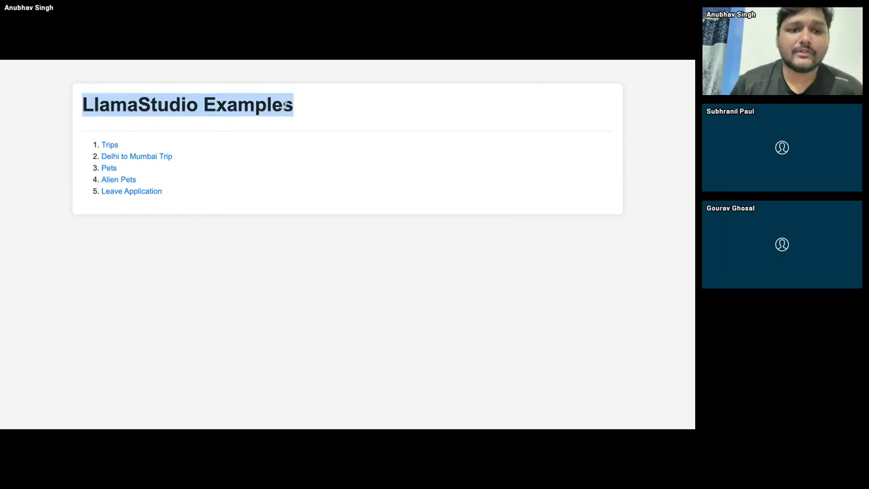
click(294, 103)
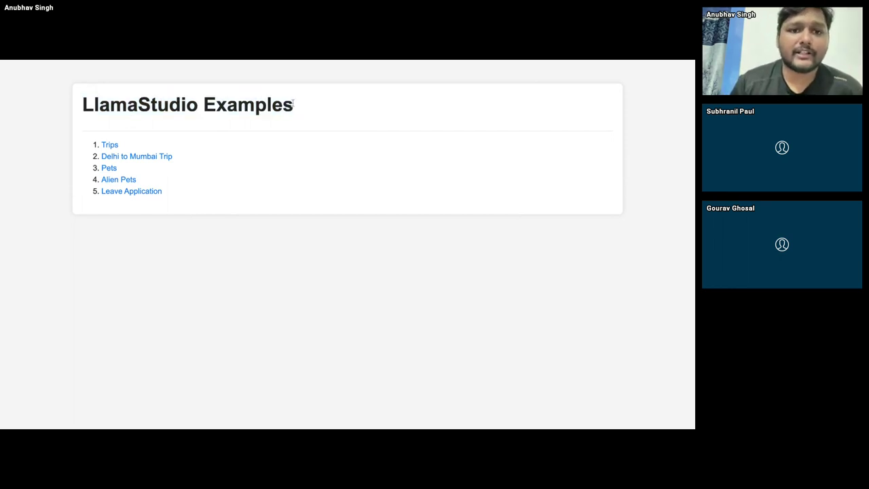
click(141, 191)
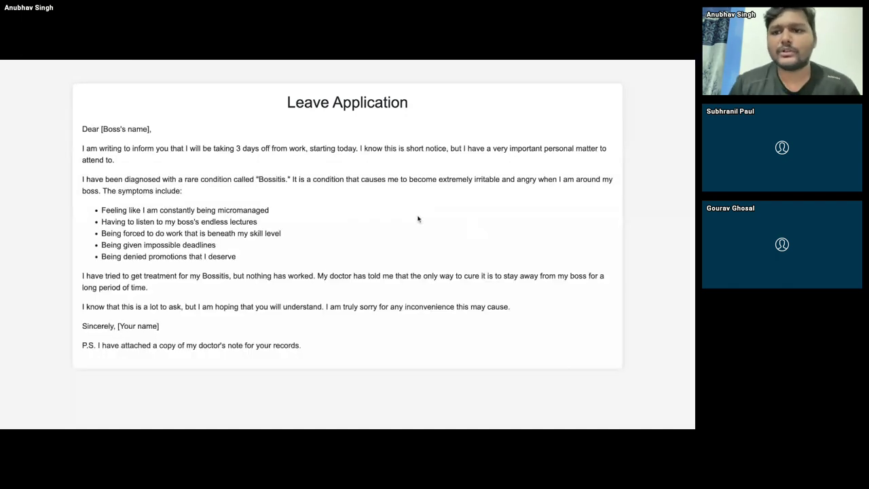
- Read through the leave application letter, examining its opening, the "Bossitis" paragraph and the list of symptoms
drag(90, 129, 162, 182)
click(461, 380)
click(164, 189)
drag(108, 211, 265, 222)
click(324, 219)
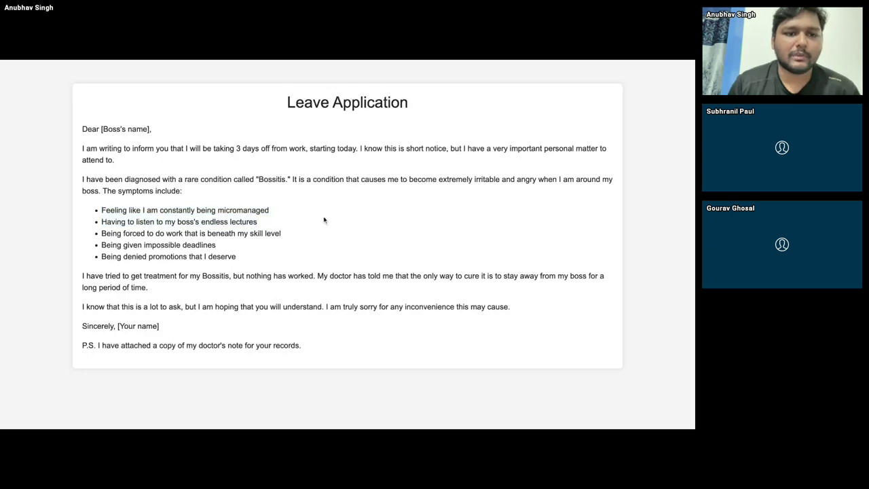
triple_click(226, 221)
click(221, 222)
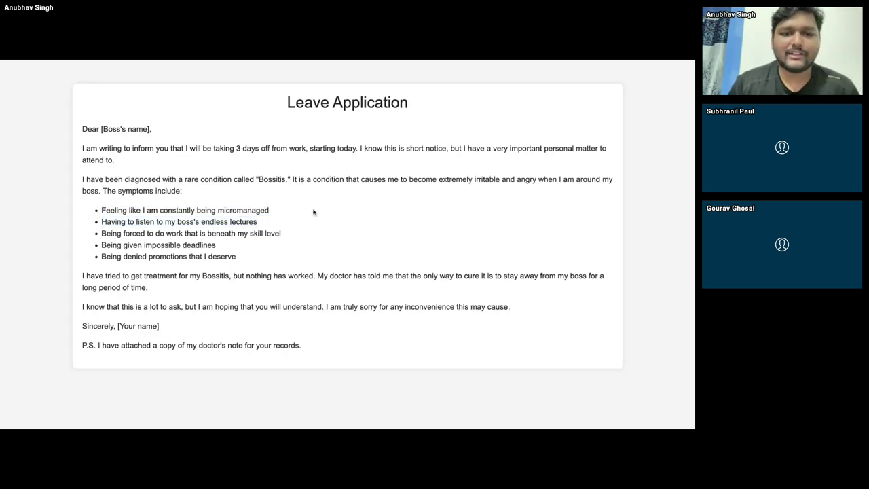
triple_click(251, 180)
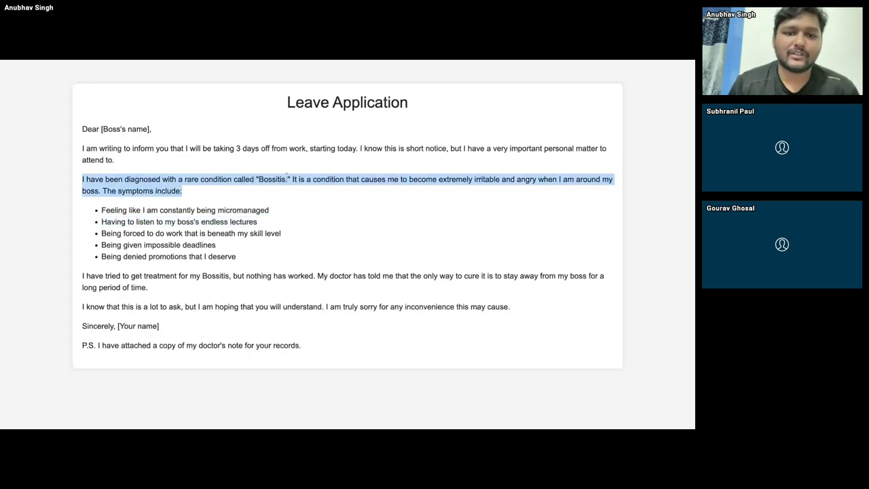
double_click(282, 180)
click(210, 232)
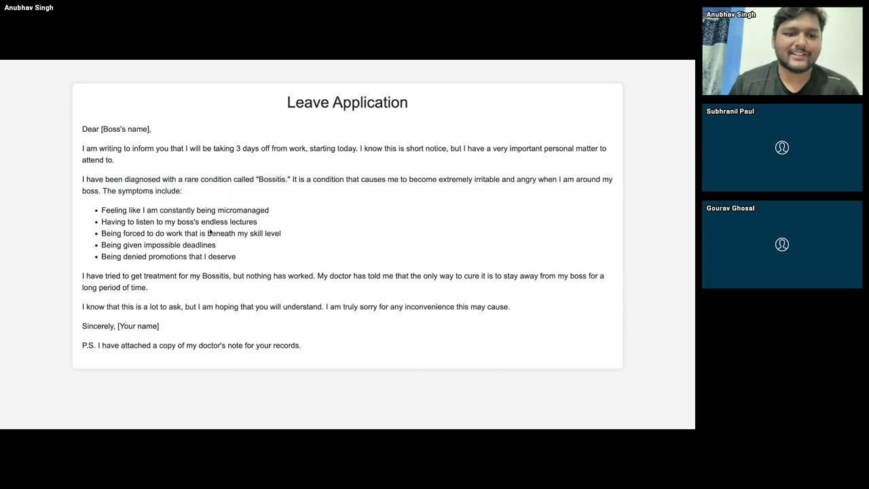
- Examine the leave application's postscript and title, regenerate the letter, and look over the new version from greeting to P.P.S
triple_click(155, 342)
click(350, 365)
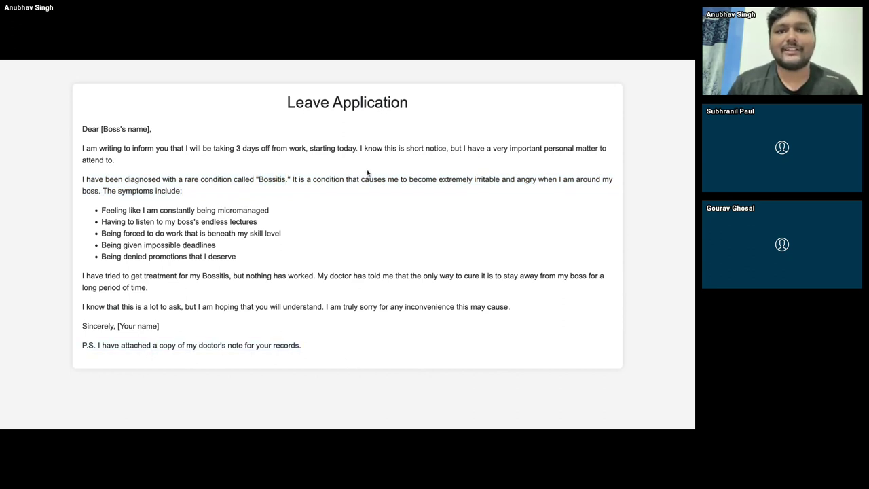
drag(287, 104, 351, 105)
click(450, 94)
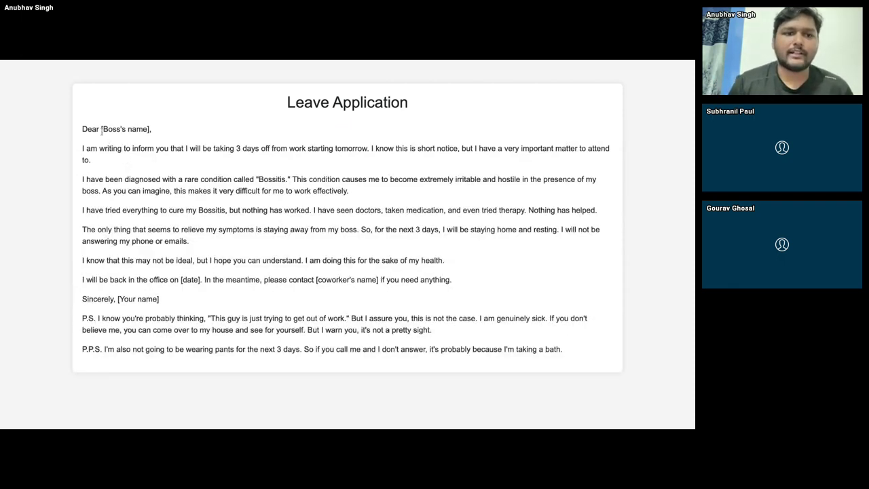
drag(87, 128, 562, 353)
click(562, 361)
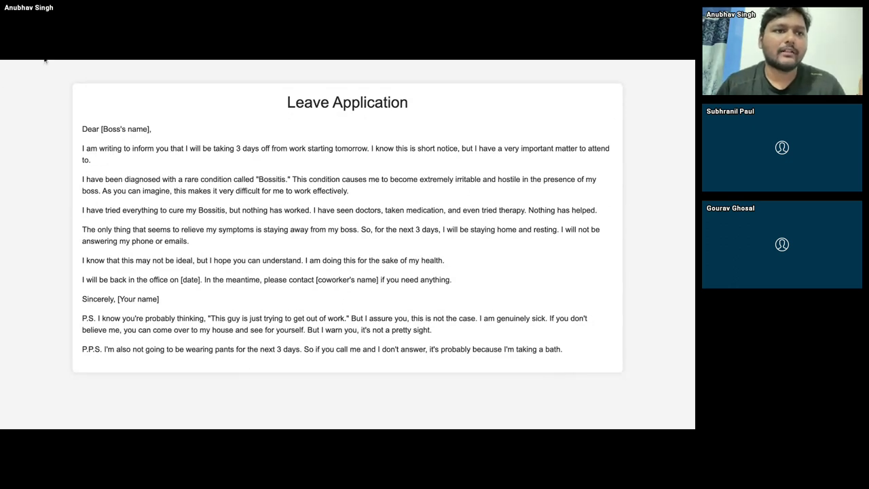
- Return to the LlamaStudio Examples list, open the Pets example, and examine its introduction and "Benefits of owning a pet" section
key(alt+Left)
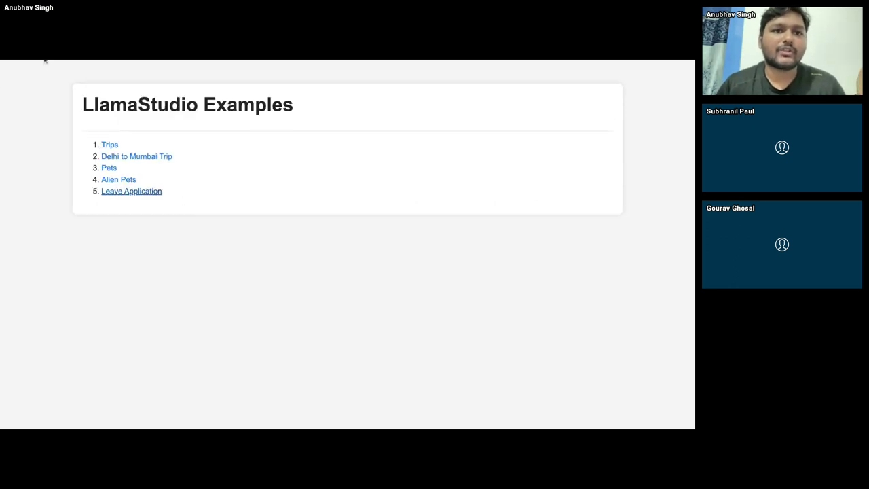
click(109, 169)
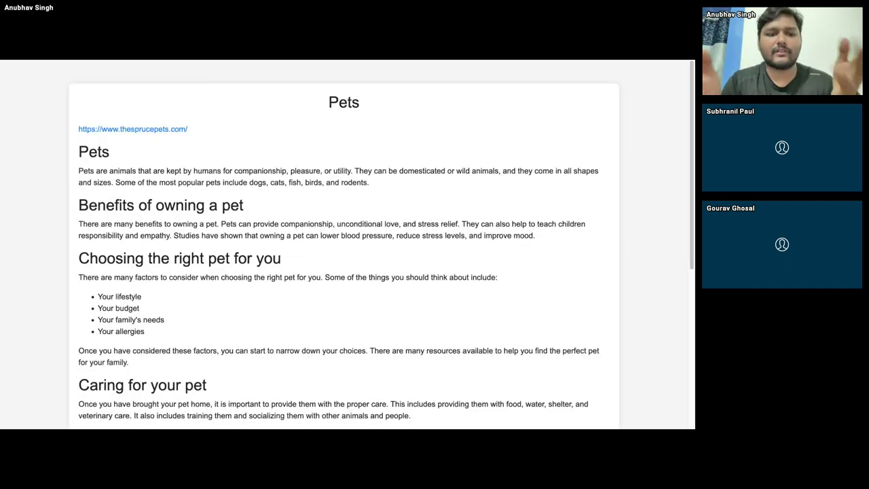
scroll(319, 198, down, 3)
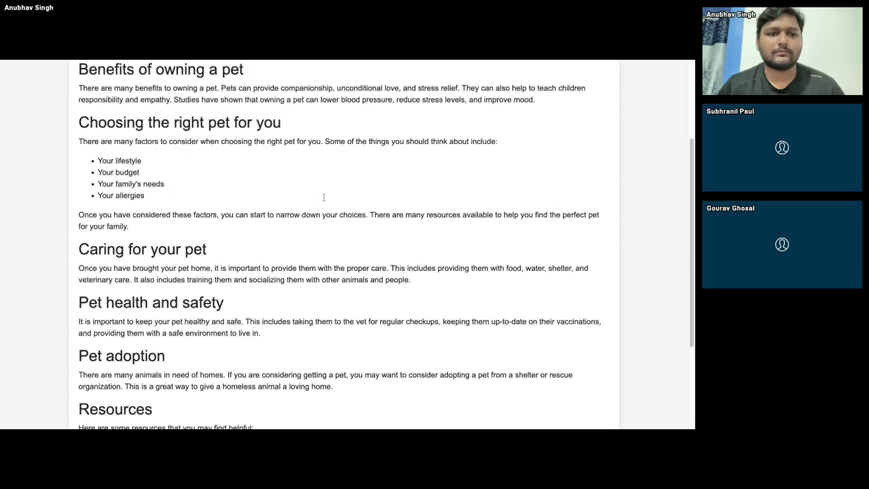
scroll(271, 183, up, 3)
drag(79, 155, 370, 182)
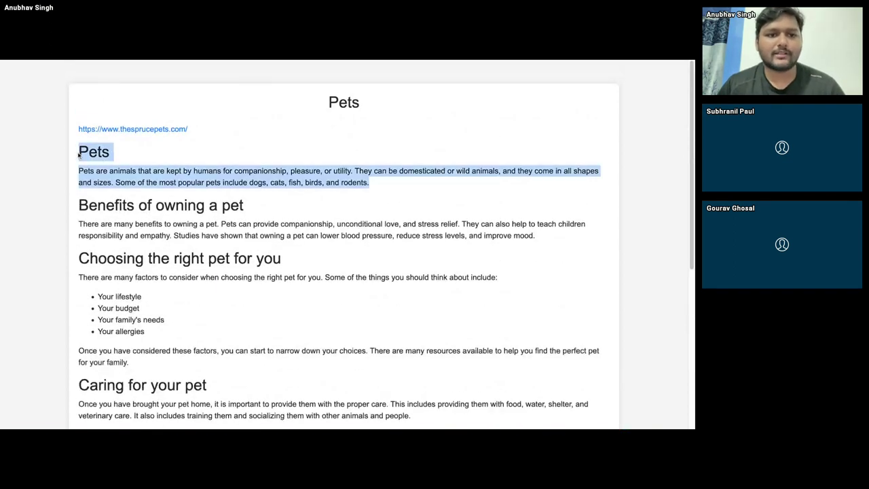
click(299, 212)
triple_click(166, 225)
click(383, 262)
- Examine the Pets page's sections on caring for a pet, health and safety, and Resources
scroll(190, 277, down, 4)
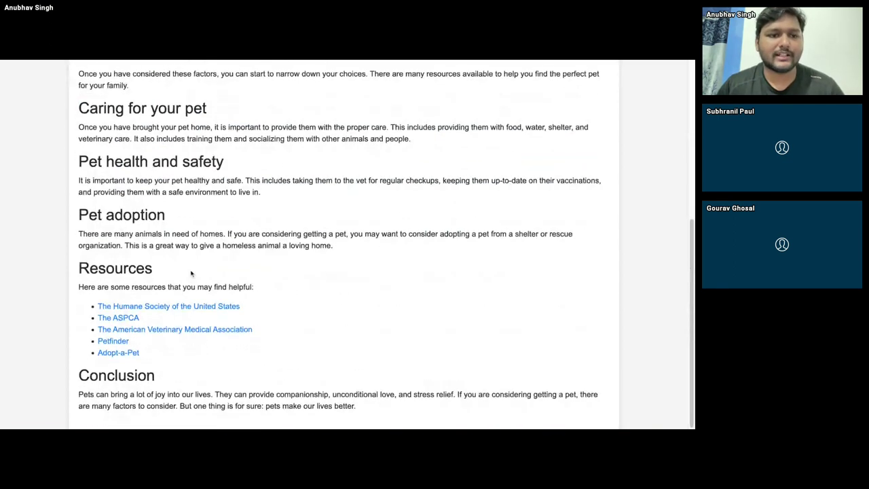
drag(86, 108, 379, 188)
click(379, 188)
drag(125, 266, 529, 263)
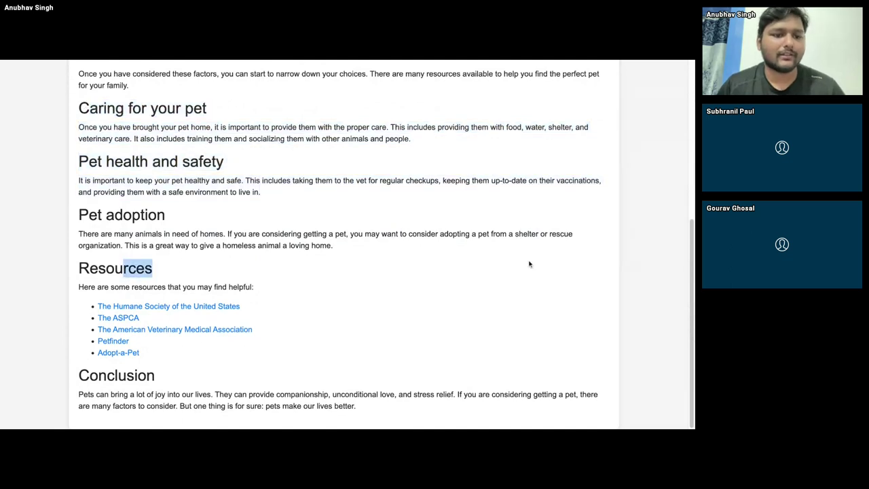
click(528, 263)
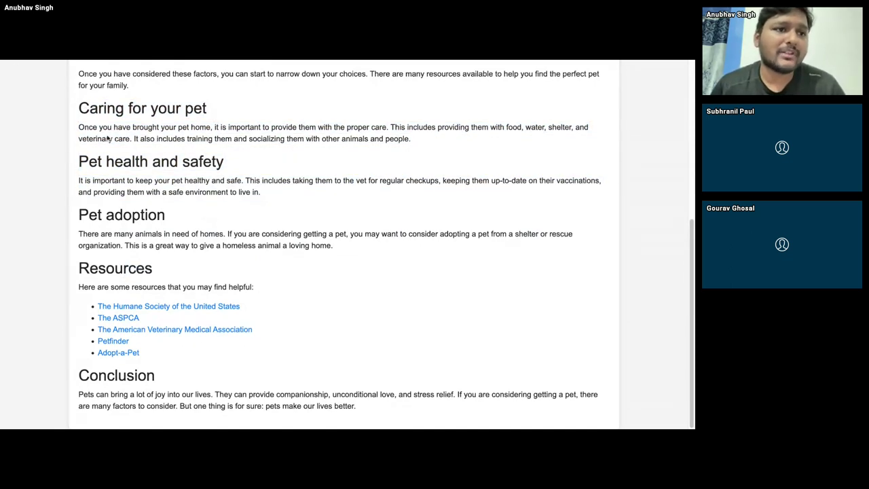
- Go back to the examples list, open Alien Pets, and skim through the generated article
key(alt+Left)
click(123, 180)
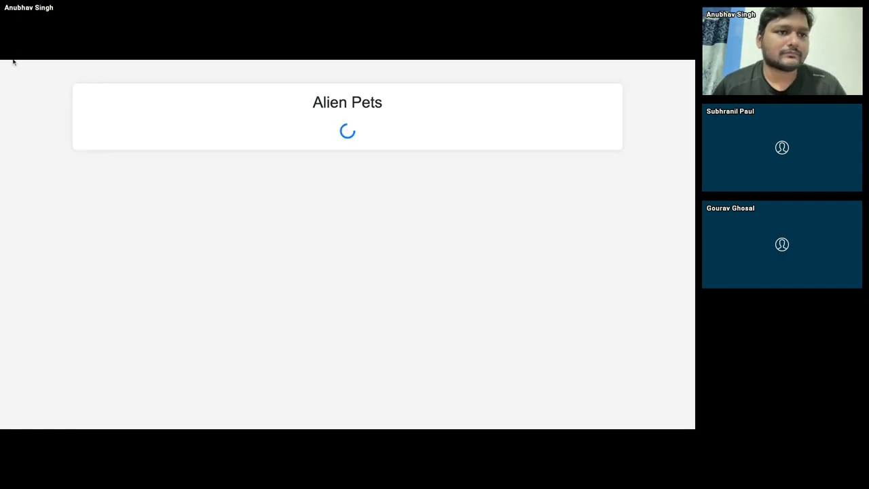
scroll(95, 119, down, 5)
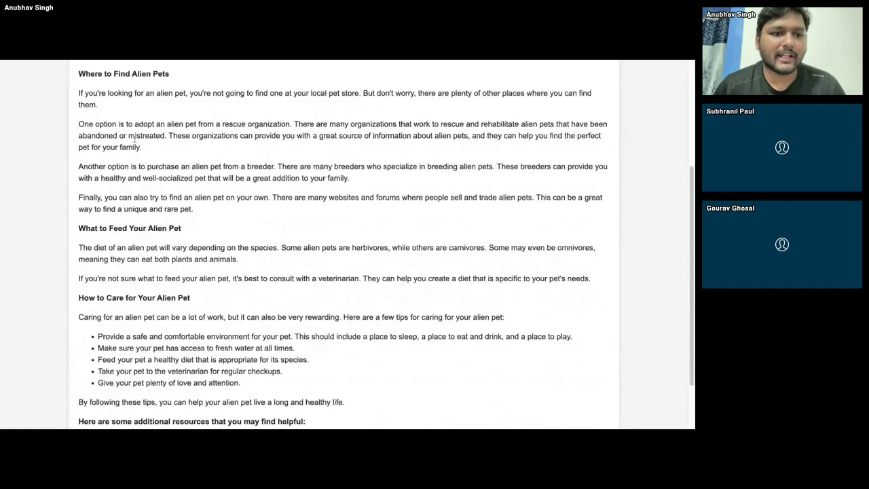
scroll(190, 180, up, 5)
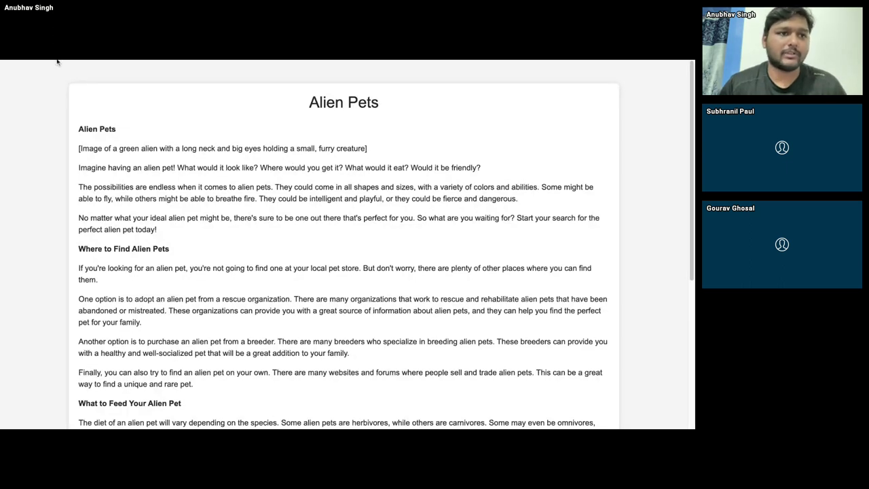
- Return to the examples list, open Delhi to Mumbai Trip, and skim through its day-by-day itinerary
key(alt+Left)
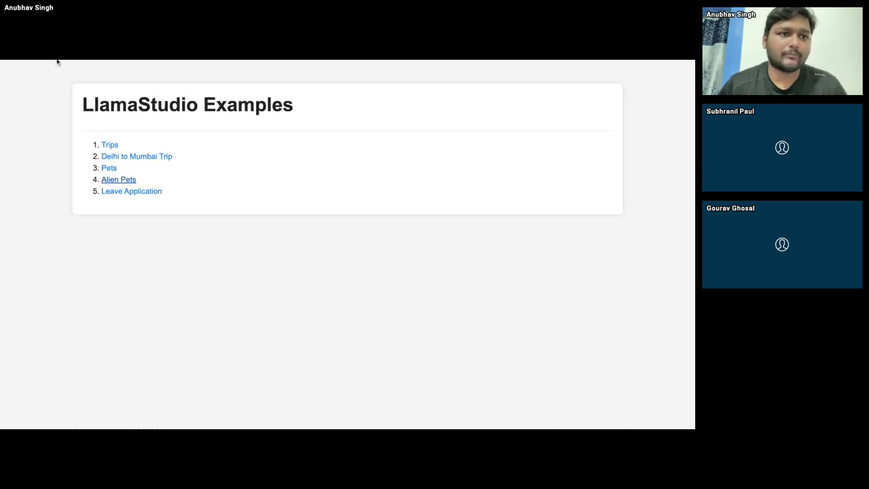
click(159, 161)
drag(392, 102, 279, 101)
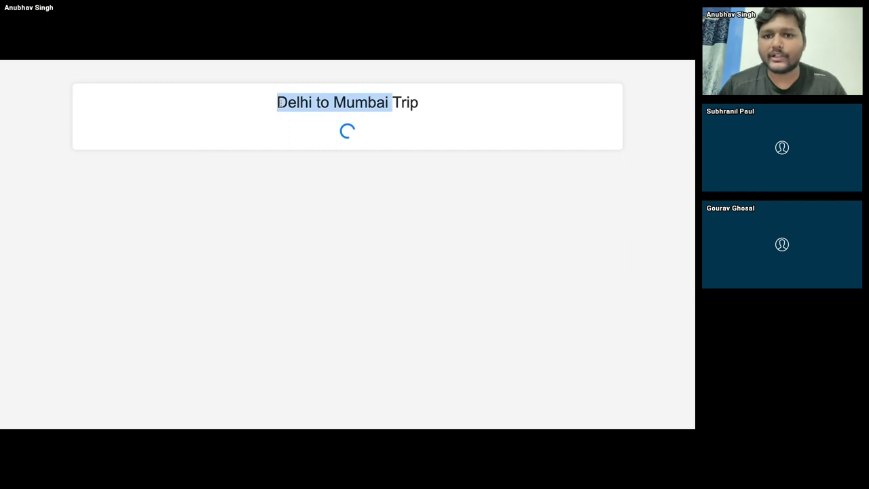
click(392, 103)
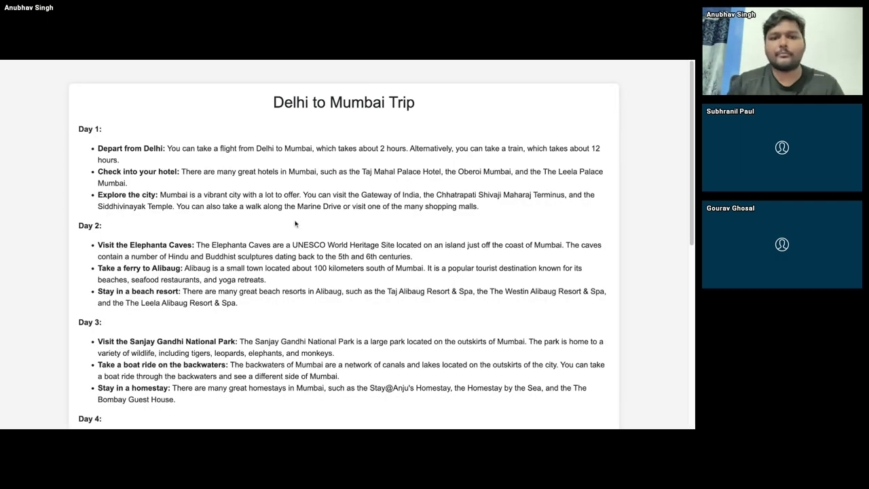
scroll(295, 224, down, 6)
scroll(248, 233, up, 3)
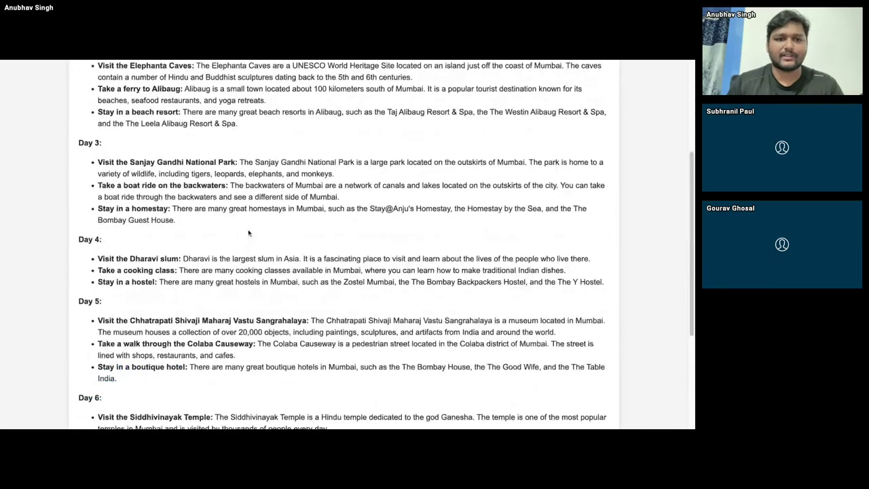
scroll(249, 233, up, 3)
- Open the Trips example from the list and submit a trip plan from Bangalore to Kolkata lasting 5 days
key(alt+Left)
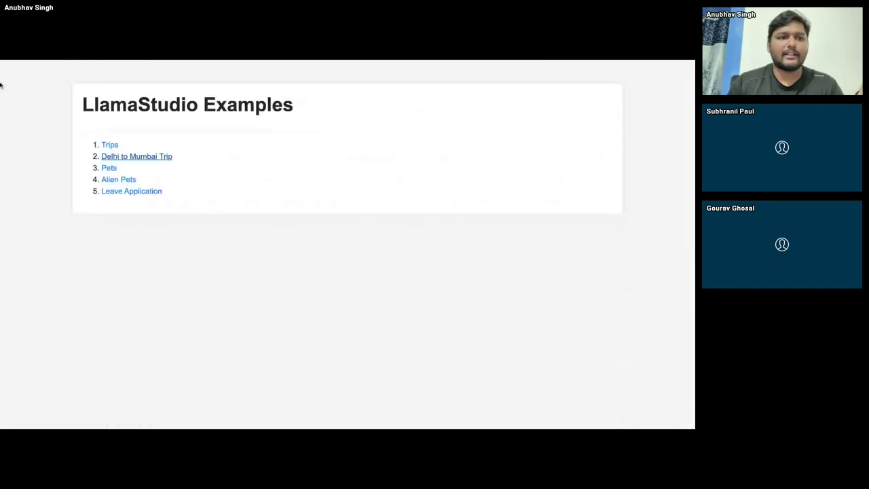
click(111, 145)
click(238, 148)
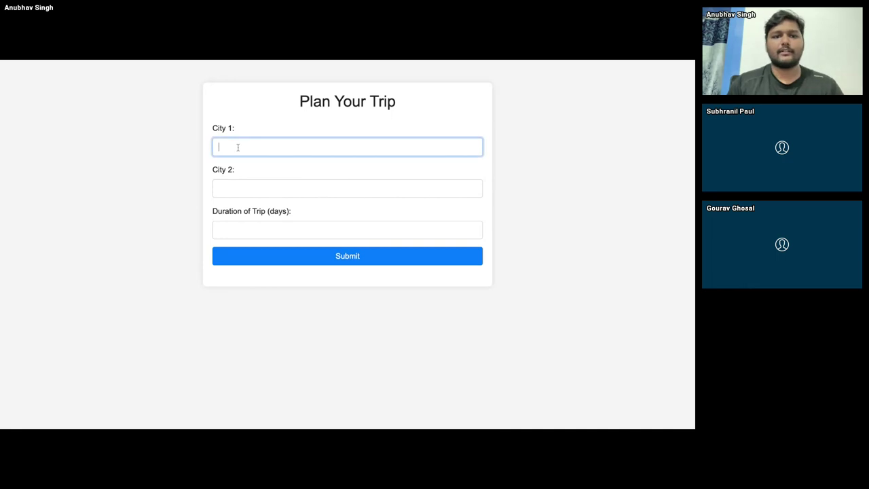
text(Bangalore)
key(Tab)
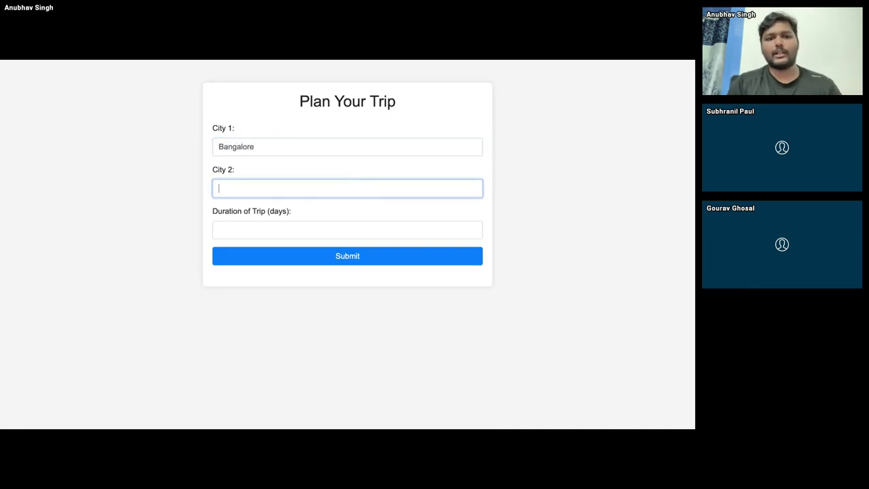
text(Kolkata)
key(Tab)
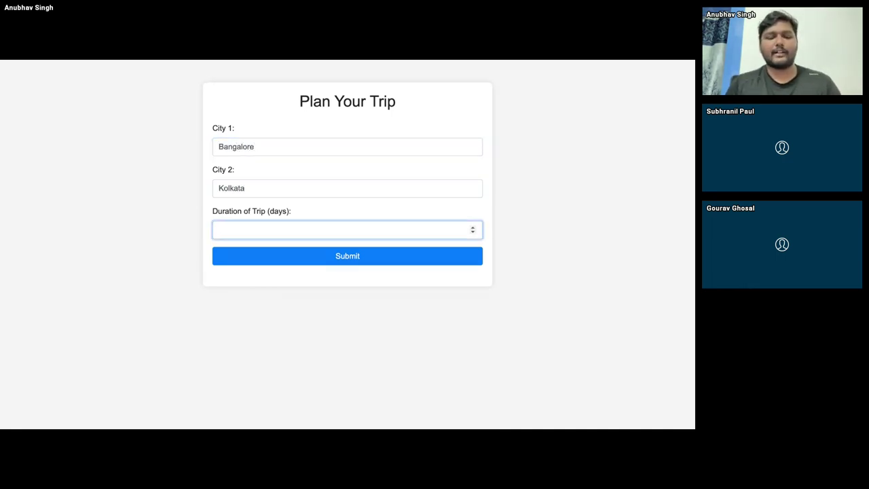
click(386, 259)
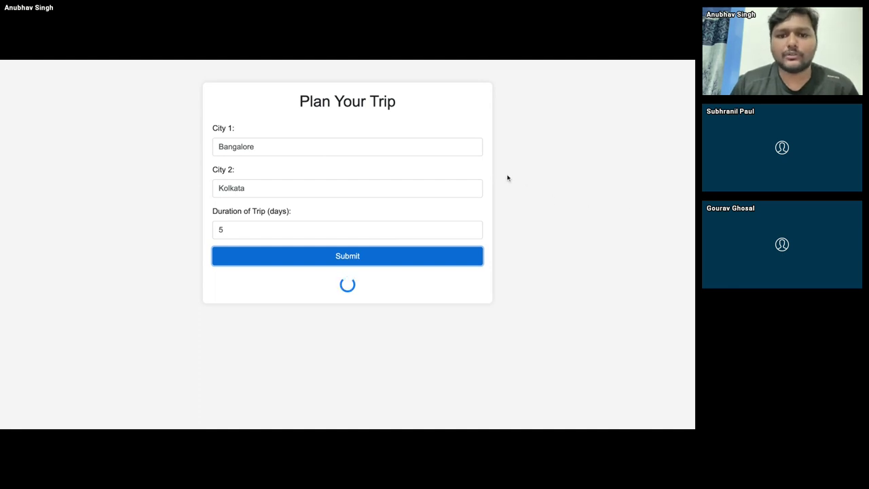
- Examine Day 1 of the generated itinerary, focusing on the duration of the flight from Bangalore to Kolkata
scroll(469, 229, down, 2)
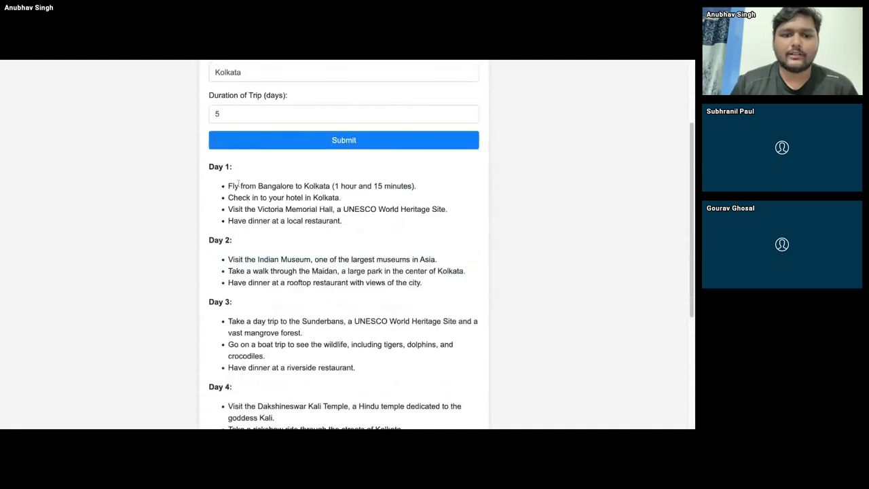
drag(211, 165, 349, 219)
click(349, 219)
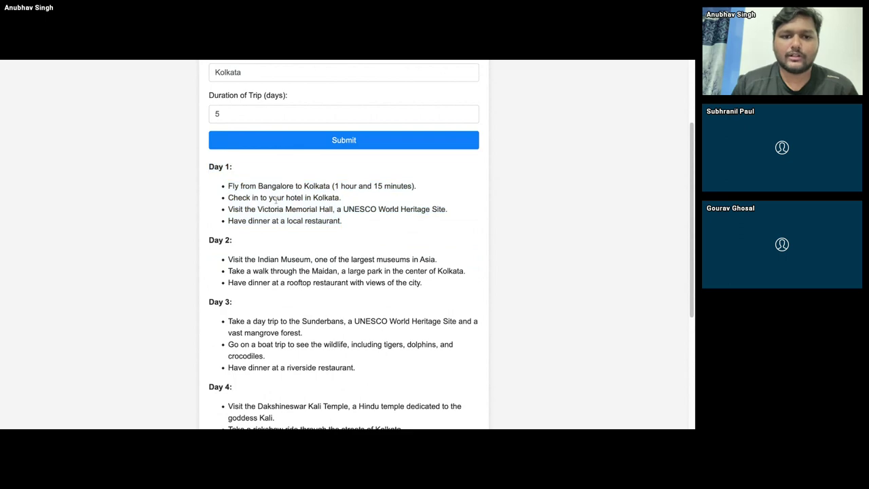
scroll(275, 197, down, 2)
scroll(266, 185, up, 2)
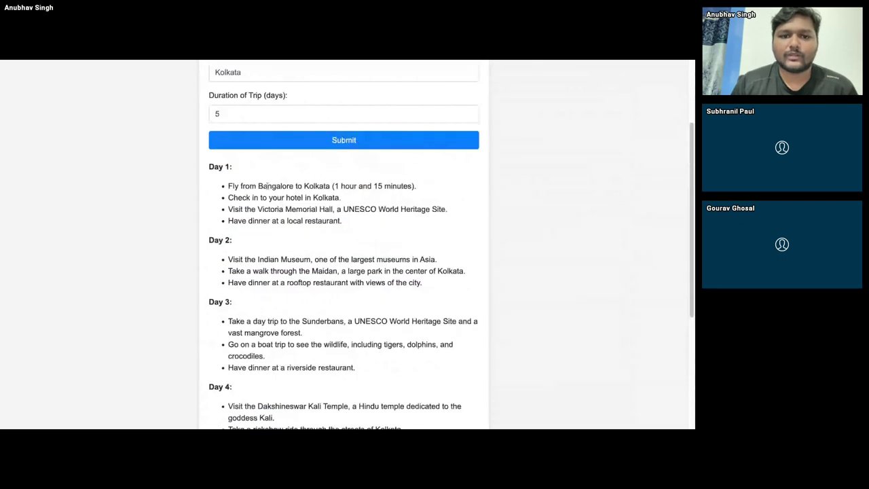
triple_click(229, 186)
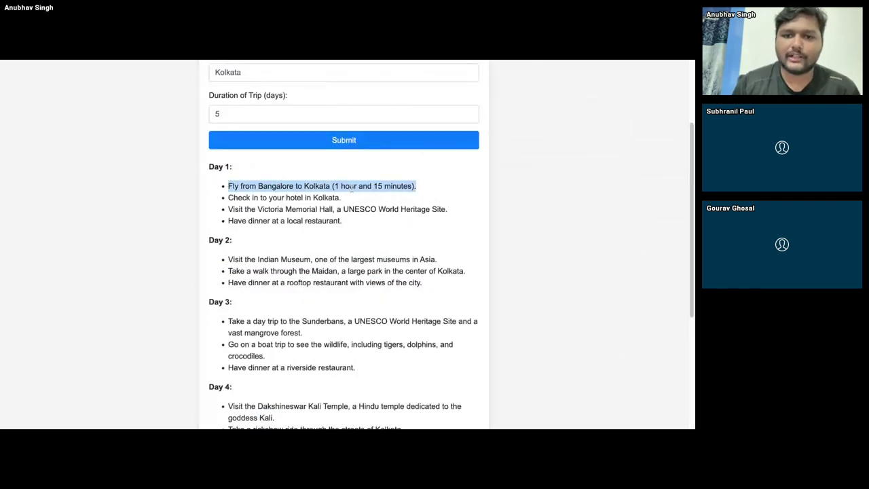
double_click(350, 185)
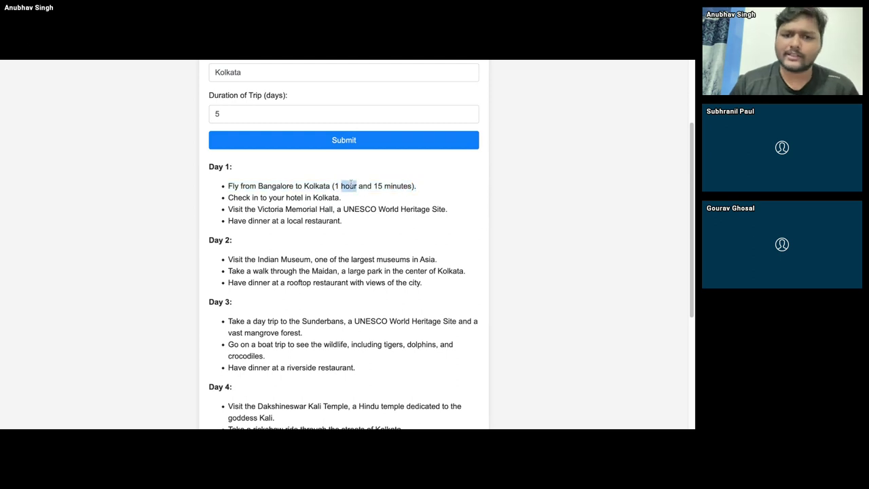
click(352, 185)
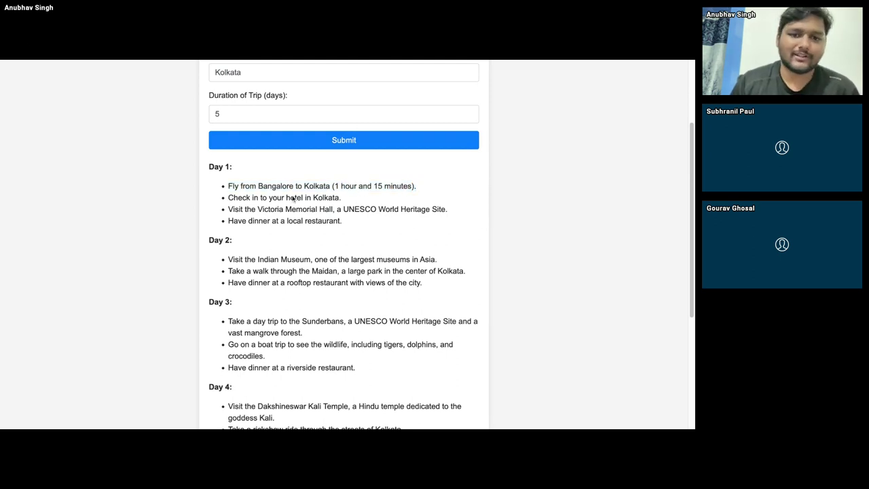
- Examine the Victoria Memorial Hall visit on Day 1 and the activities planned for Days 2 to 4
scroll(263, 193, down, 2)
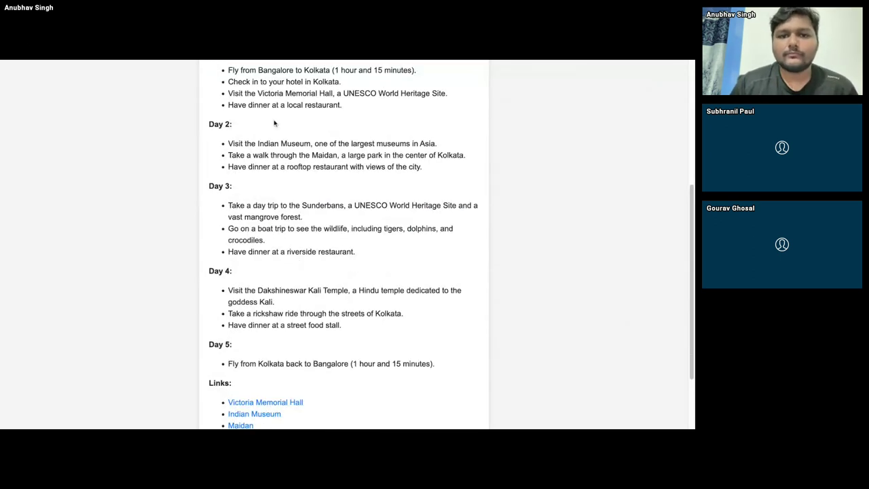
drag(229, 93, 440, 93)
click(253, 117)
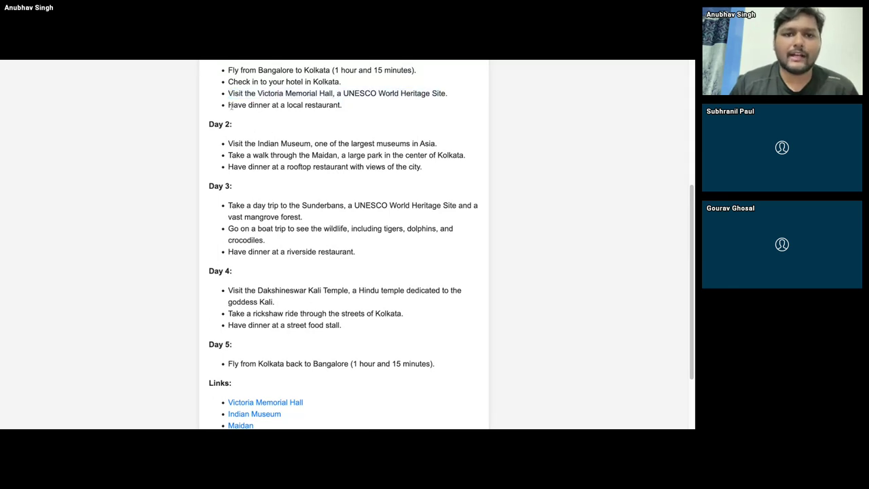
drag(238, 143, 393, 354)
click(447, 295)
- Examine the Day 4 activities, the Day 5 return flight and the Links list, and look over the whole itinerary again
scroll(421, 289, down, 2)
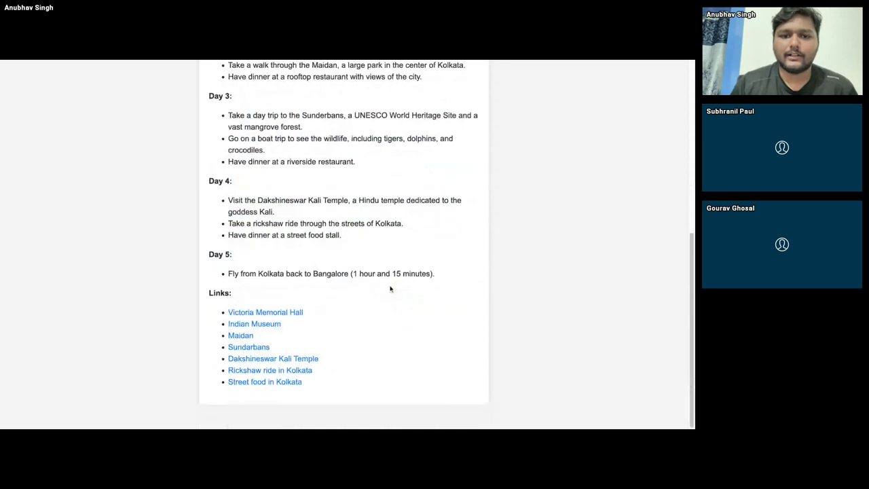
drag(390, 286, 245, 189)
click(362, 274)
triple_click(361, 274)
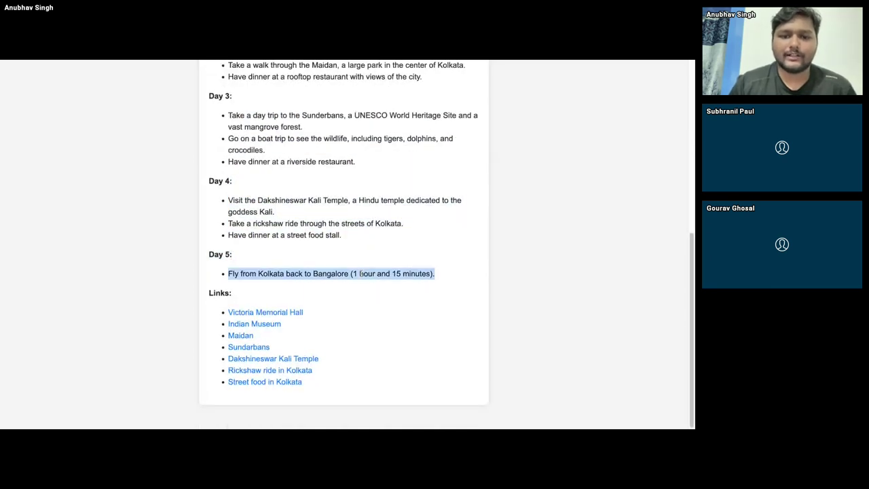
click(438, 272)
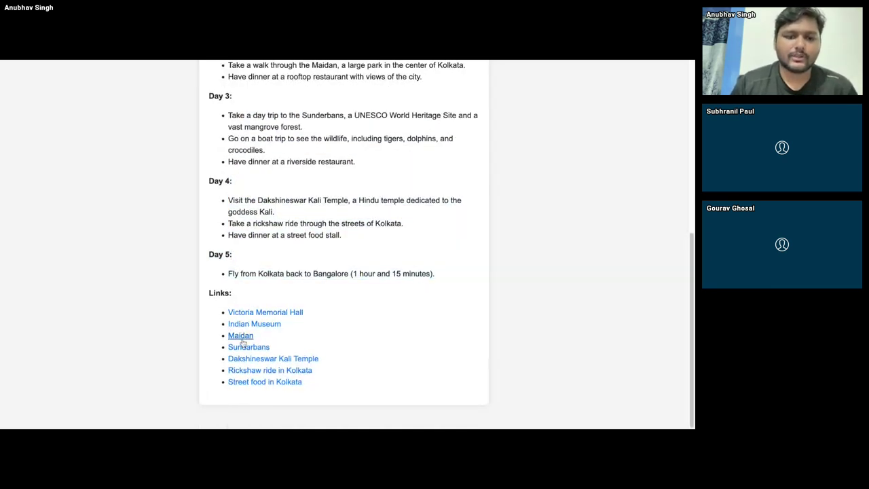
scroll(392, 203, up, 5)
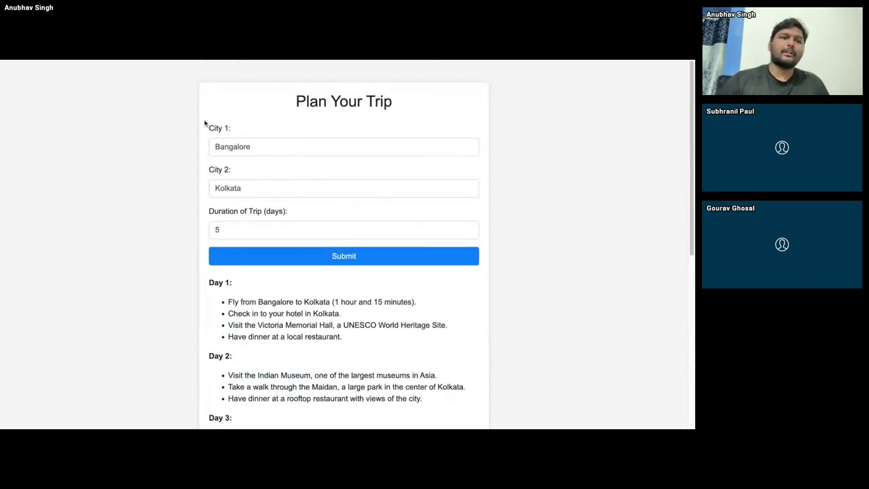
scroll(326, 315, down, 3)
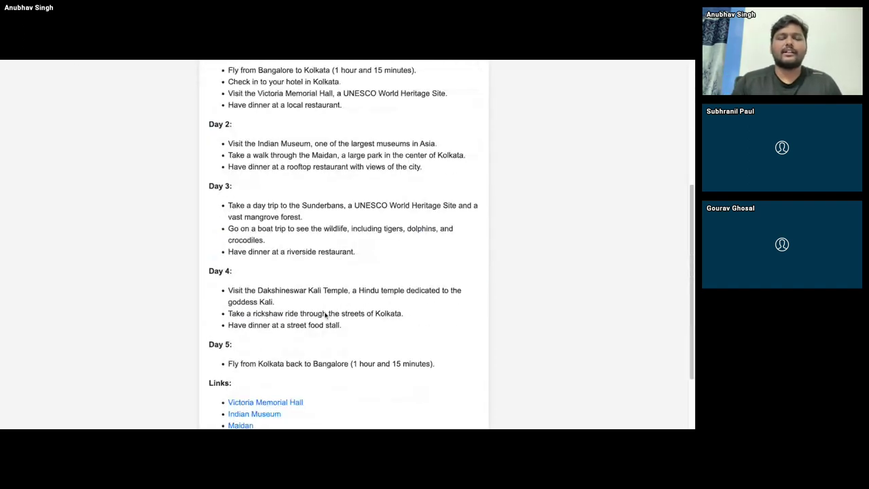
- Examine the end of the Kolkata itinerary with its Links list, and the Day 1 section below the trip form
scroll(363, 299, down, 2)
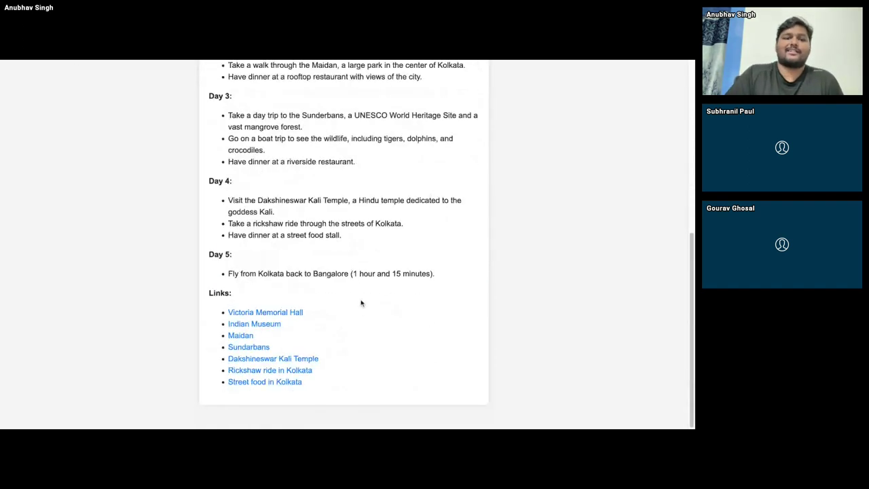
scroll(362, 303, up, 4)
drag(212, 281, 299, 335)
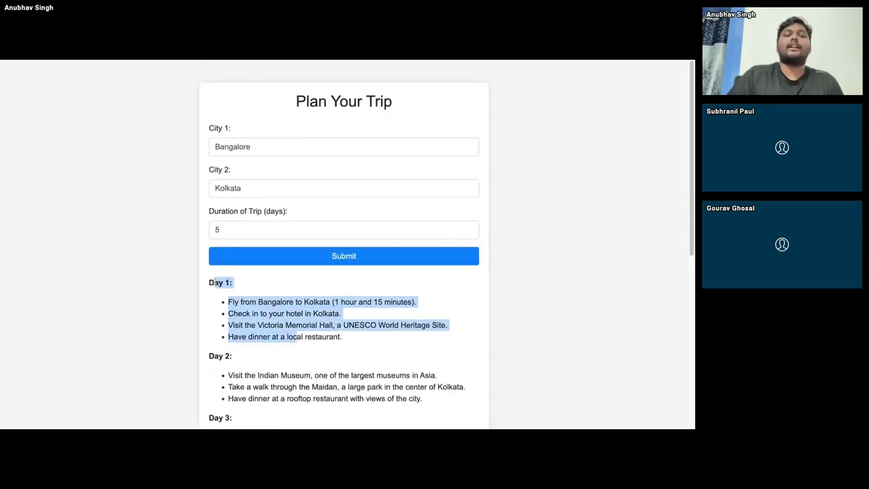
click(299, 335)
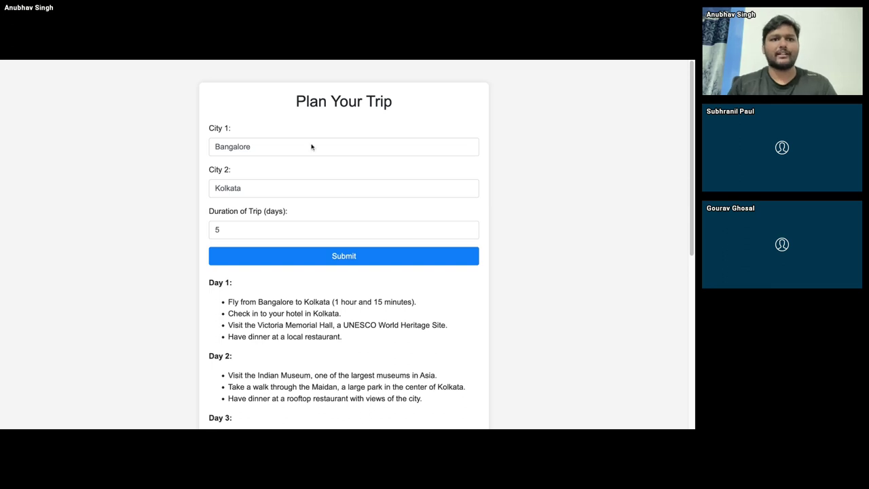
- Switch to the llamastudio GitHub repository and open trips.html to examine its trip form and script
key(alt+Tab)
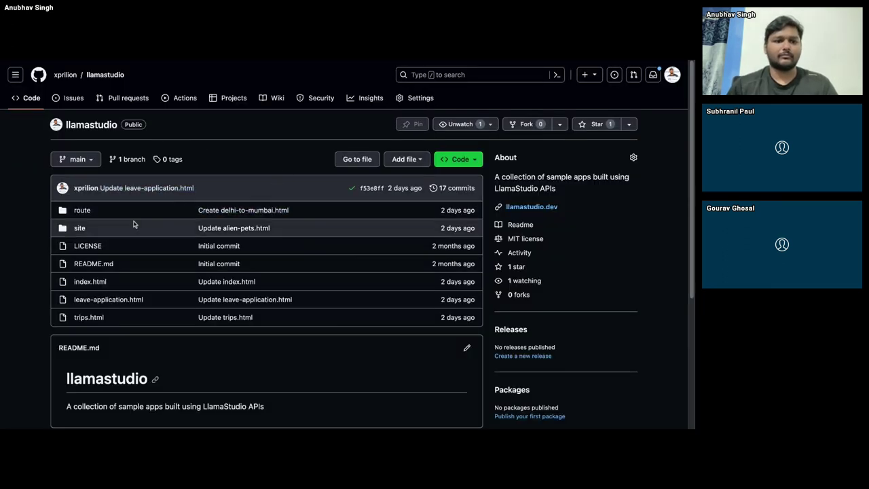
click(89, 319)
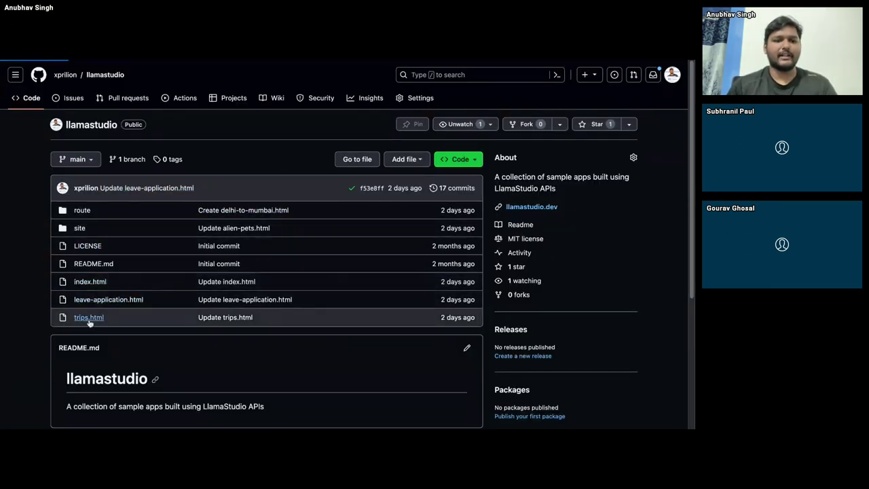
scroll(313, 236, down, 3)
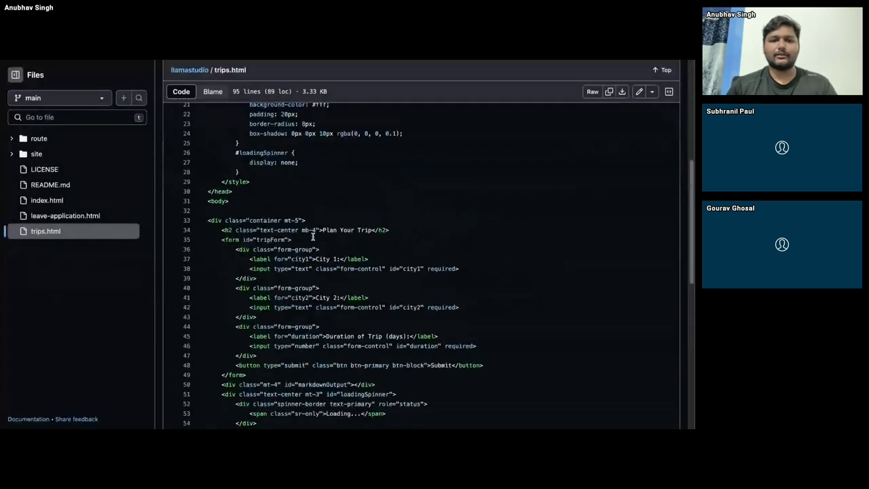
scroll(299, 224, down, 6)
scroll(291, 213, up, 3)
scroll(279, 197, down, 2)
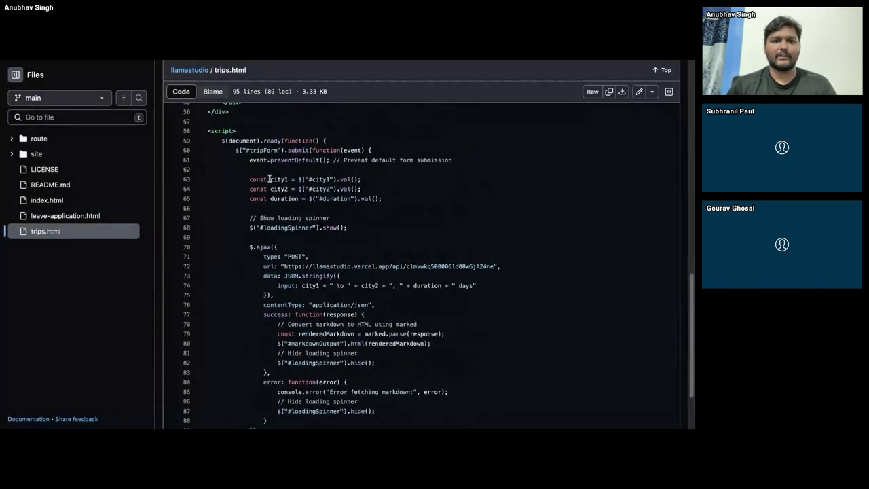
- Examine the document-ready function in trips.html that handles the form submission, highlighting it, and look back over the file's markup
drag(221, 170, 260, 341)
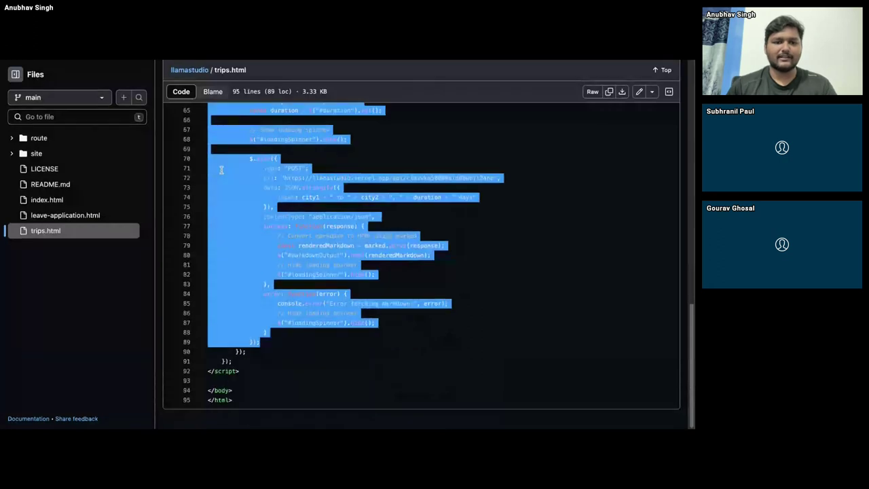
key(shift+Down)
key(shift+Down)
scroll(319, 166, up, 2)
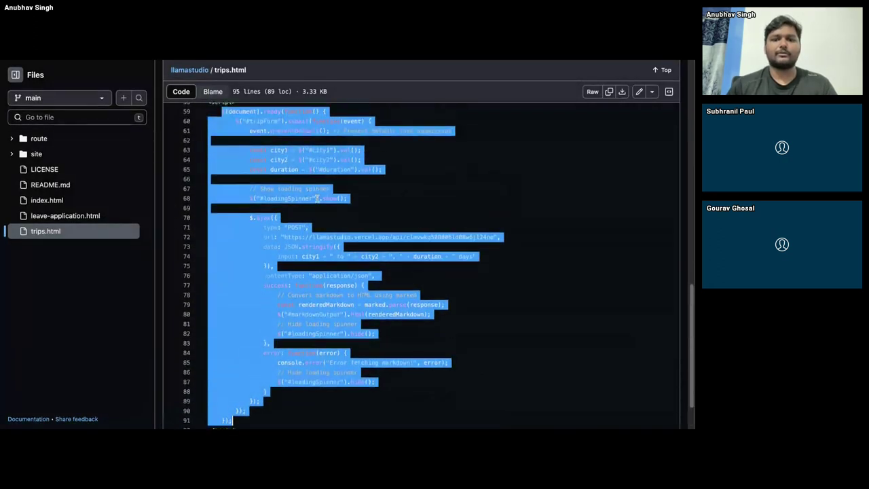
click(316, 198)
scroll(272, 176, up, 10)
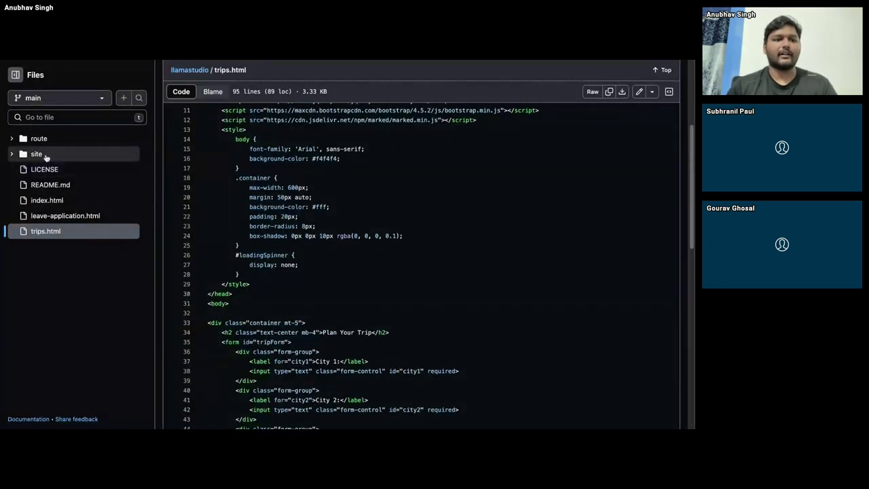
- Open pets.html in the site folder and examine the input value sent in its POST request
click(24, 155)
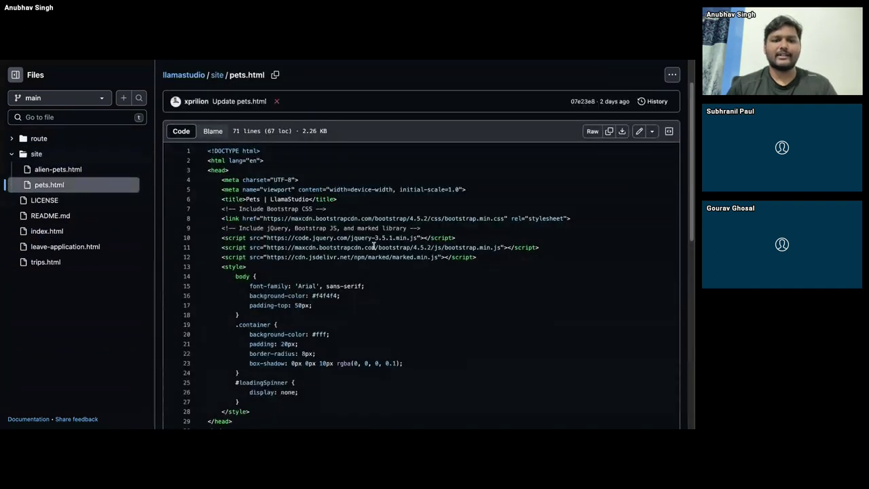
scroll(317, 203, down, 3)
scroll(317, 203, down, 3)
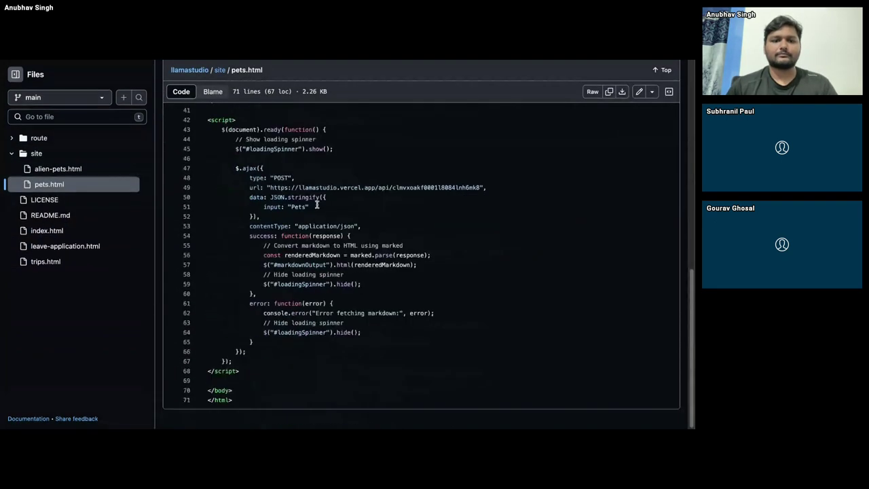
triple_click(250, 200)
click(285, 207)
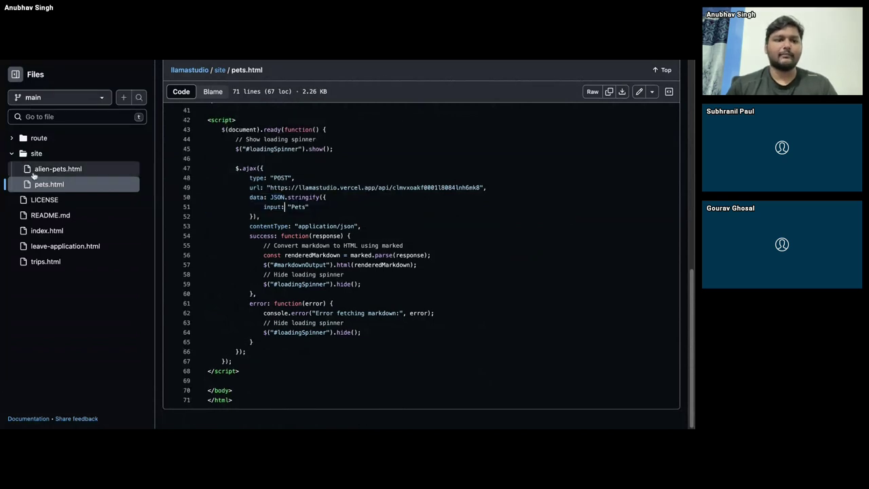
- Open alien-pets.html in the site folder and examine the input text and API URL of its POST request
click(42, 170)
scroll(292, 248, down, 5)
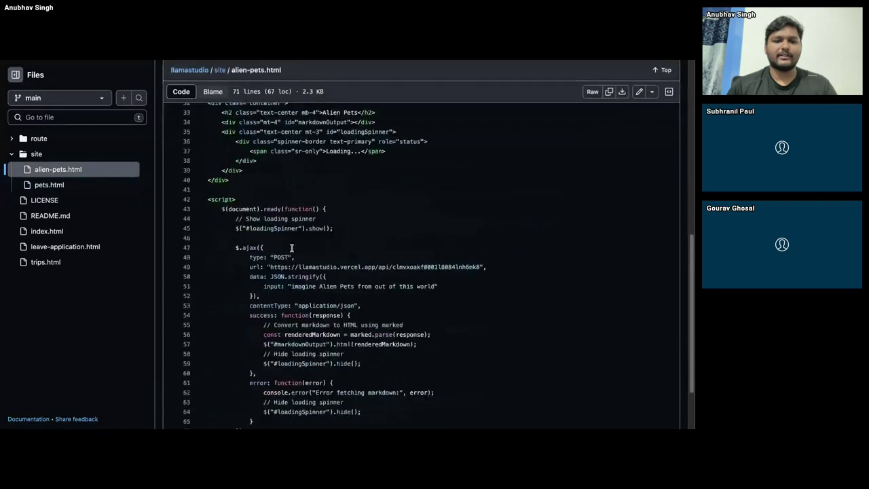
scroll(292, 248, down, 2)
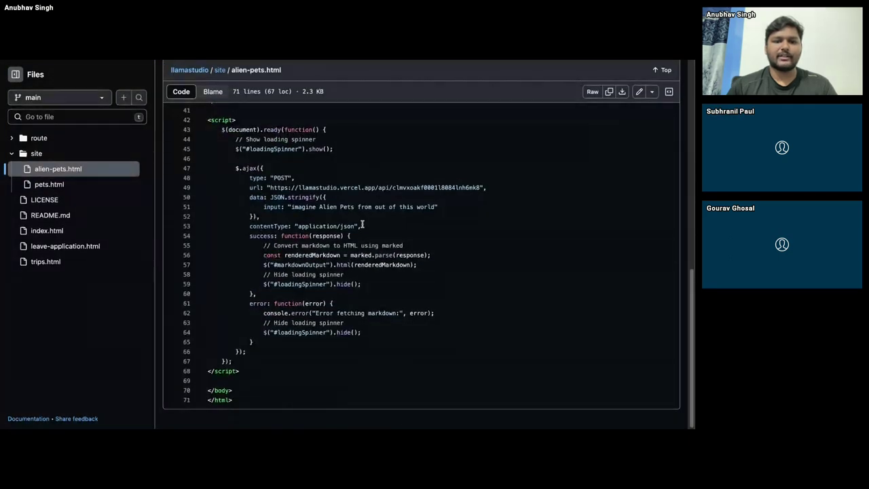
drag(248, 199, 286, 216)
click(286, 216)
click(285, 216)
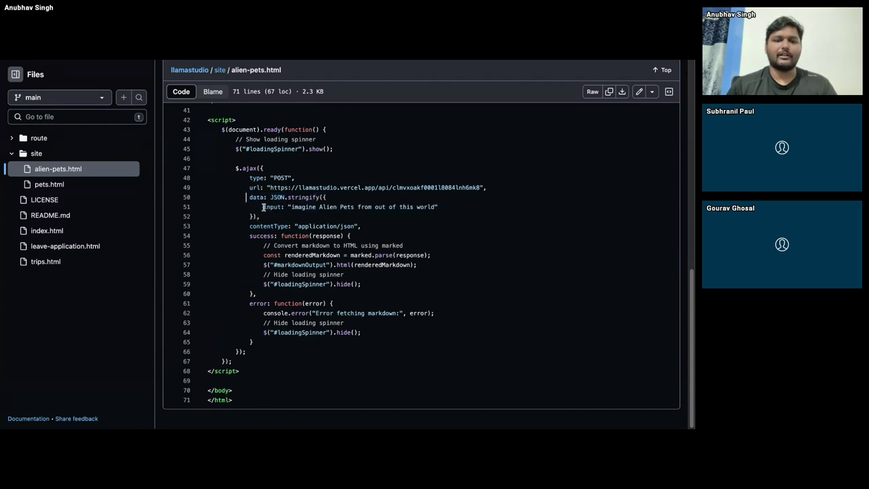
click(270, 207)
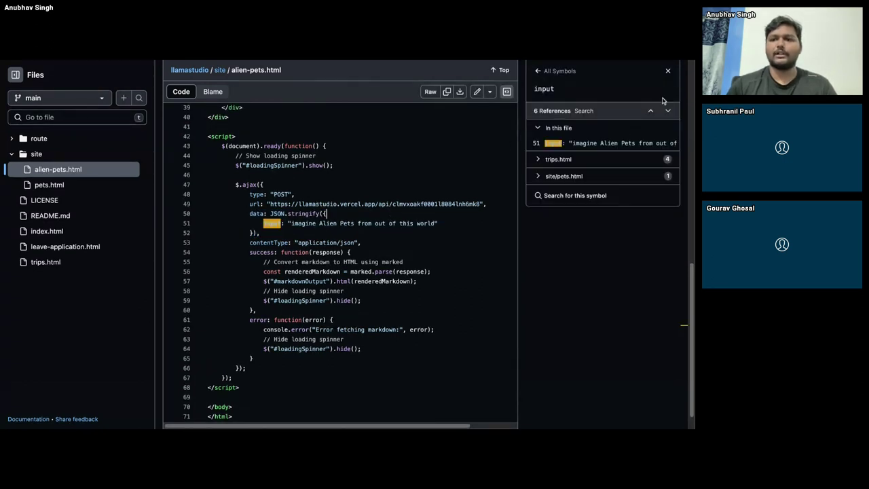
click(668, 71)
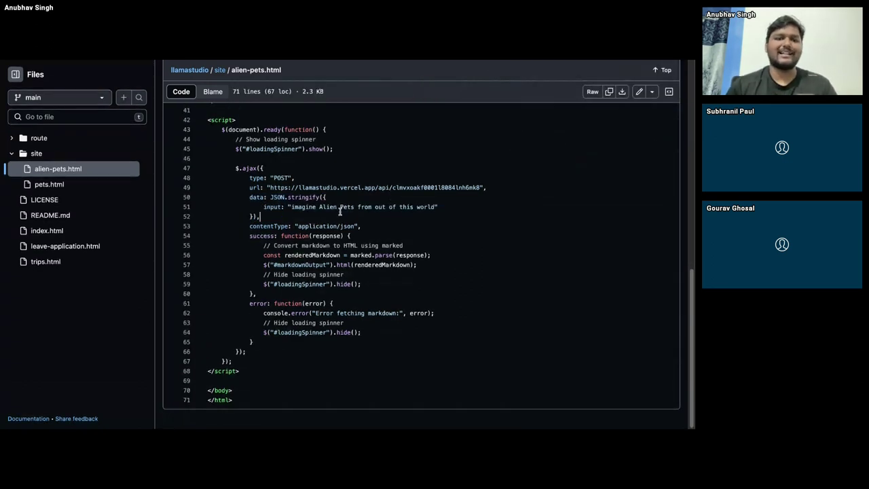
triple_click(369, 189)
click(331, 188)
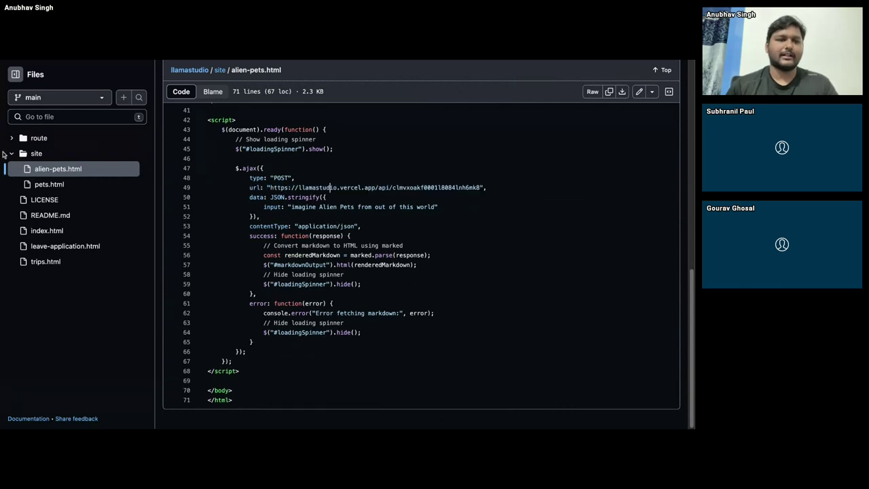
- Open delhi-to-mumbai.html in the route folder and examine the input data sent in its POST request
click(30, 138)
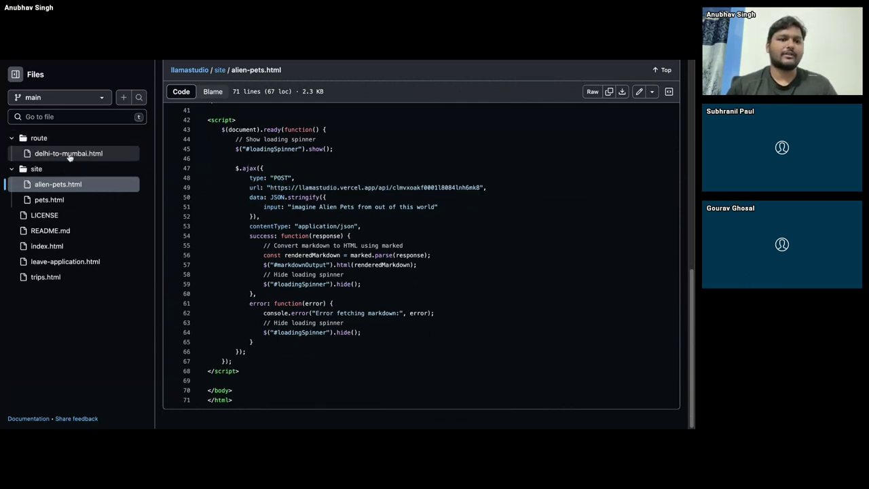
click(69, 154)
scroll(381, 259, down, 5)
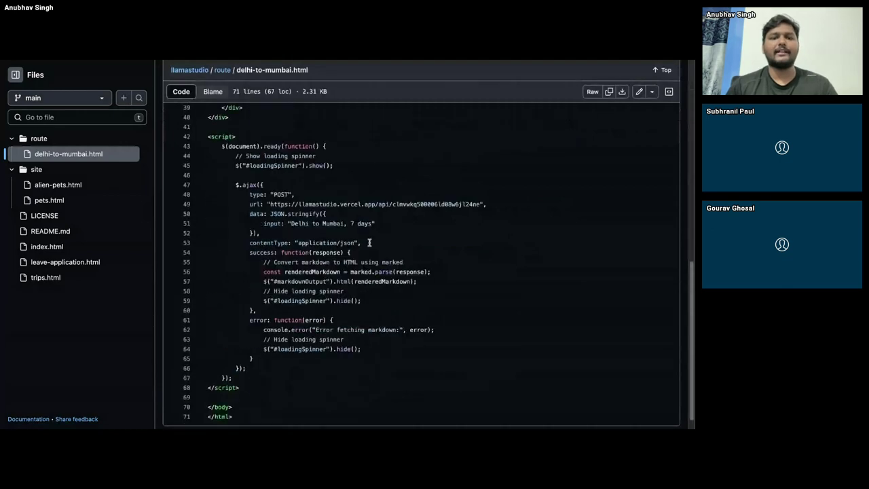
scroll(369, 258, down, 1)
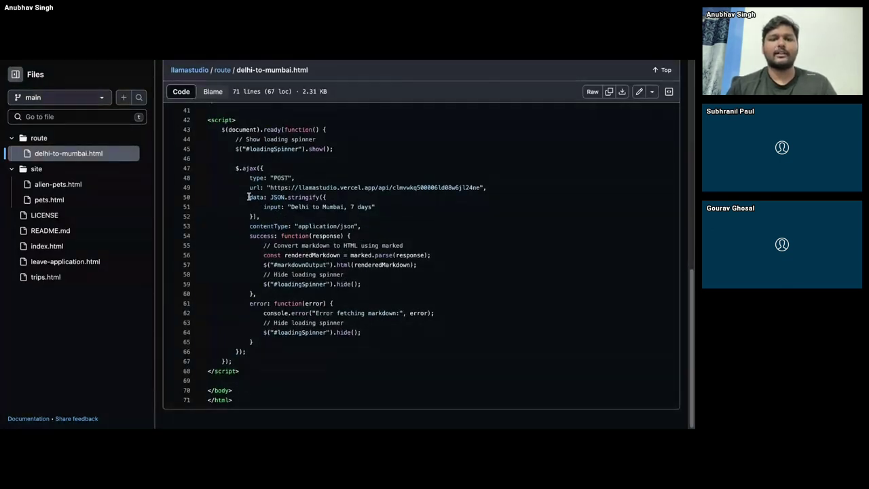
drag(249, 197, 261, 216)
click(358, 214)
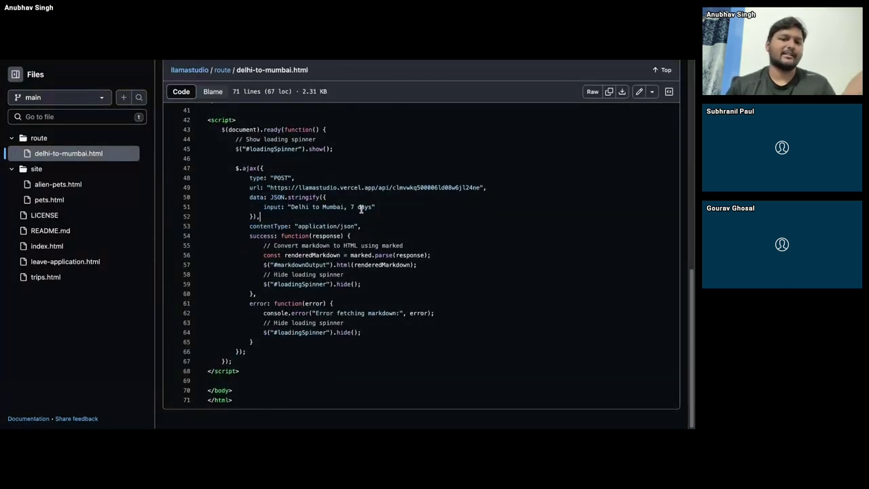
scroll(380, 204, up, 10)
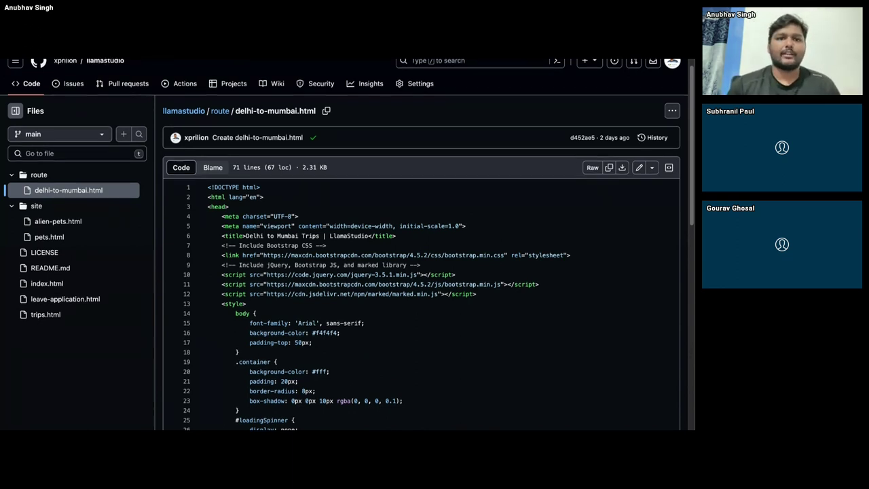
- Switch to the slide presentation and advance to the closing Thank You slide
key(alt+Tab)
key(Right)
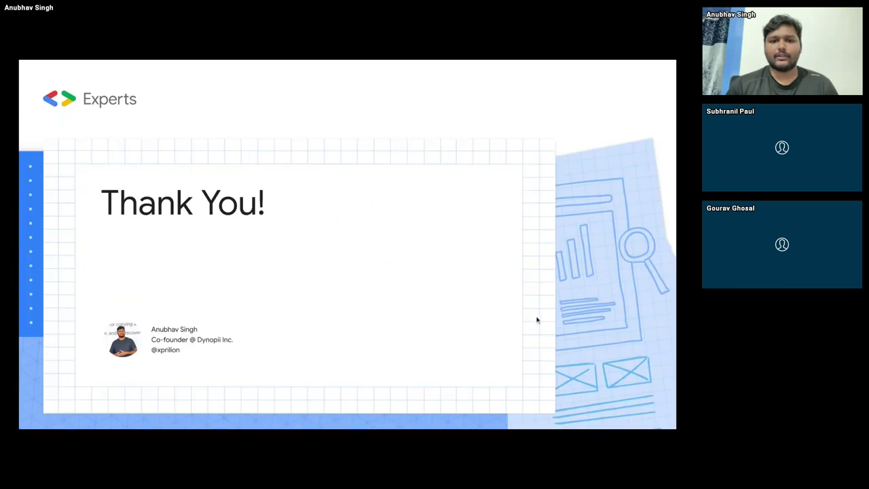
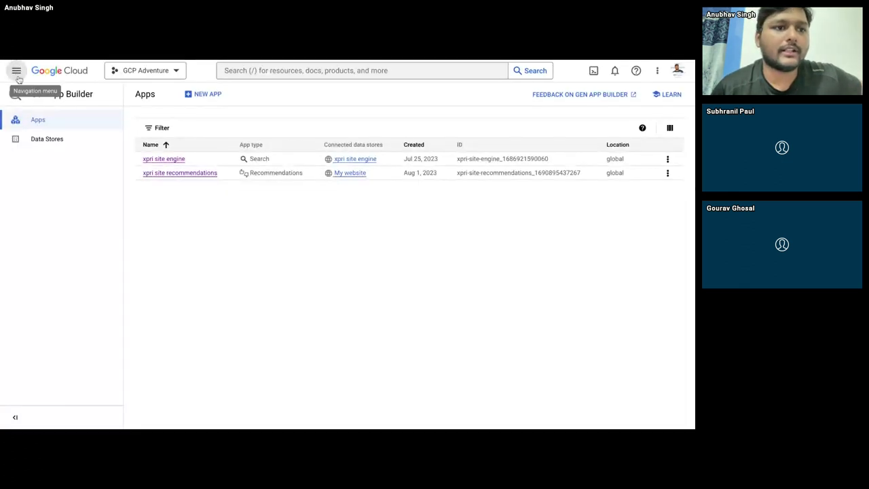
- Open the Vision page of Vertex AI's Generative AI Studio in Google Cloud and activate its image prompt for entry
click(16, 70)
scroll(80, 271, down, 5)
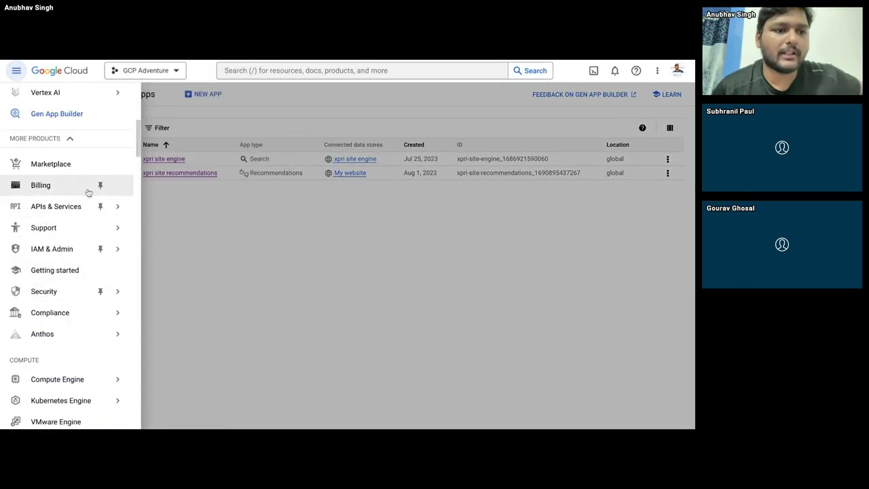
scroll(86, 225, up, 3)
mouse_move(122, 266)
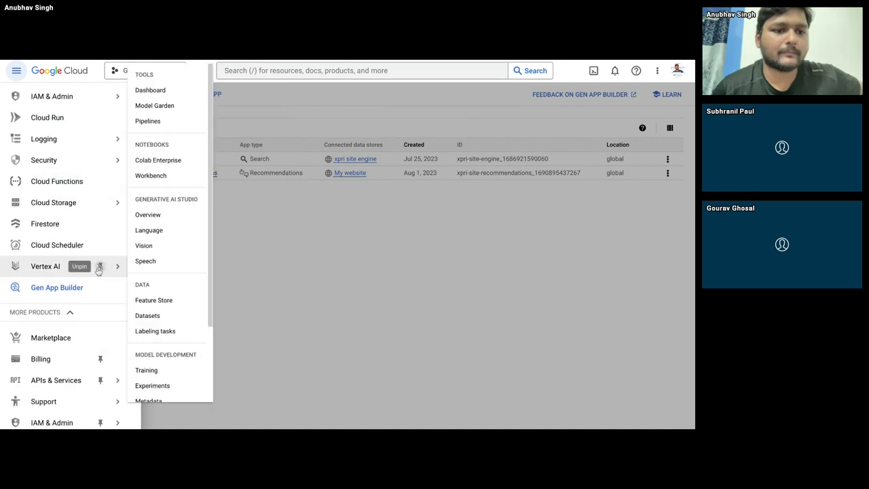
click(163, 247)
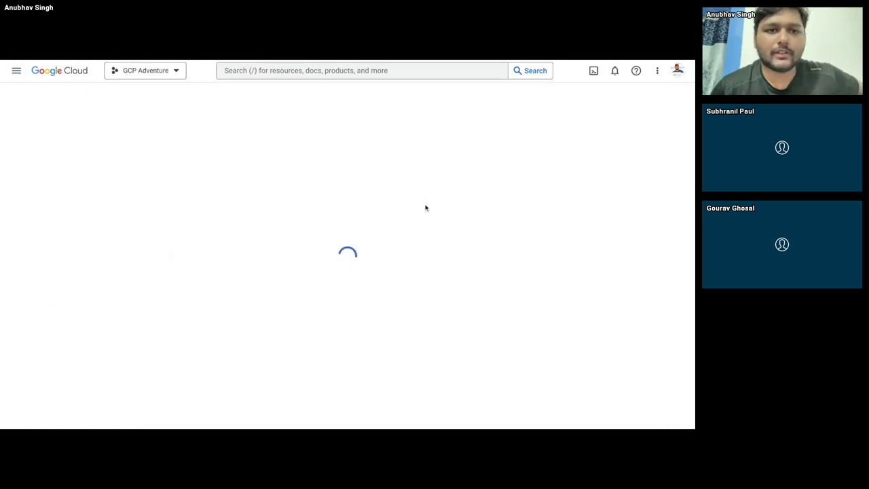
click(289, 384)
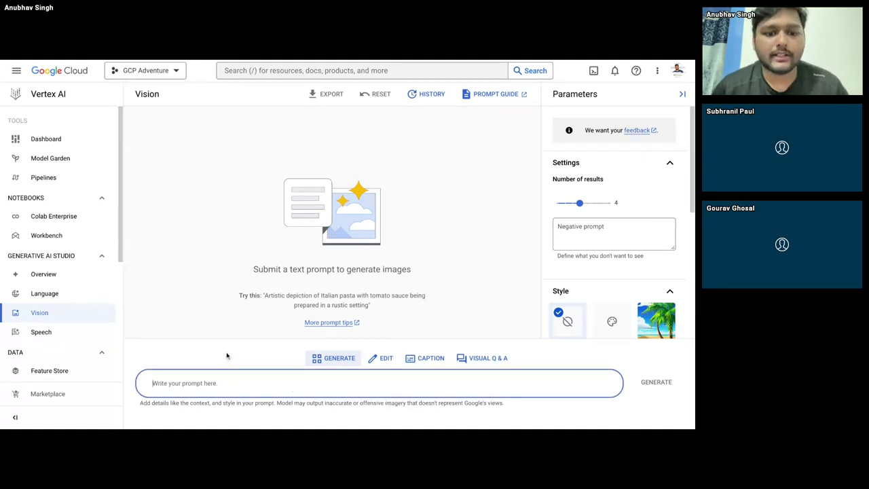
text(flying cat in russia)
key(shift+Home)
key(ctrl+shift+Right)
key(ctrl+shift+Right)
key(ctrl+shift+Right)
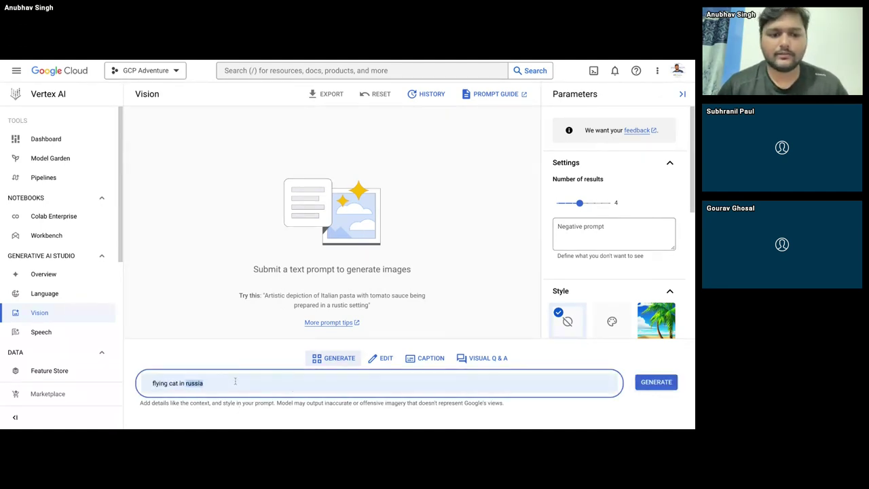
key(ctrl+a)
key(BackSpace)
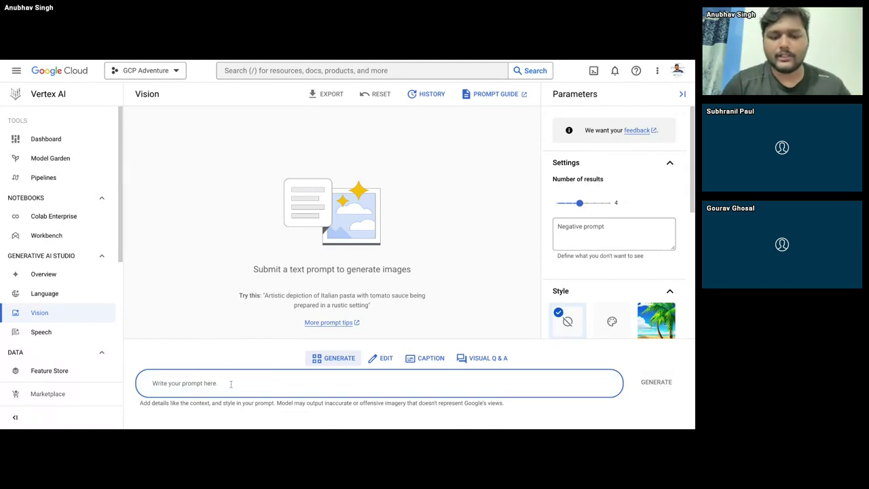
- Generate images from the prompt "a cat jumping on victoria memorial in Kolkata" and look over the results
text(a cat)
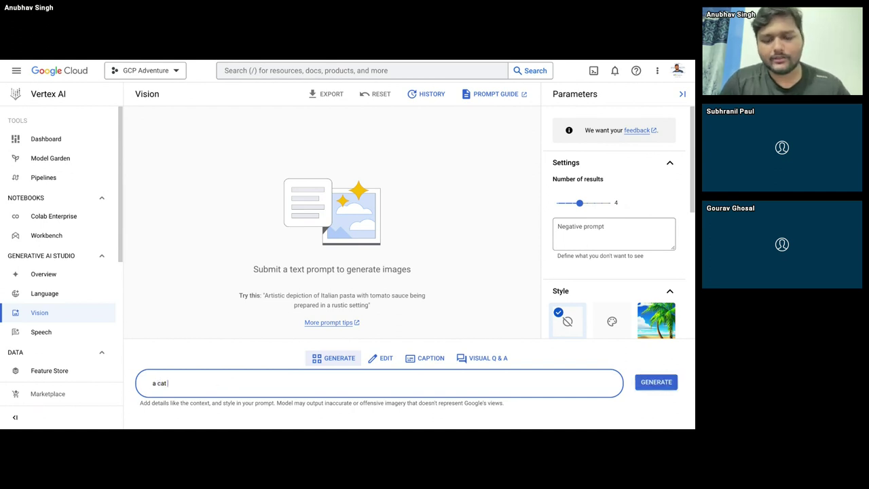
text( ju)
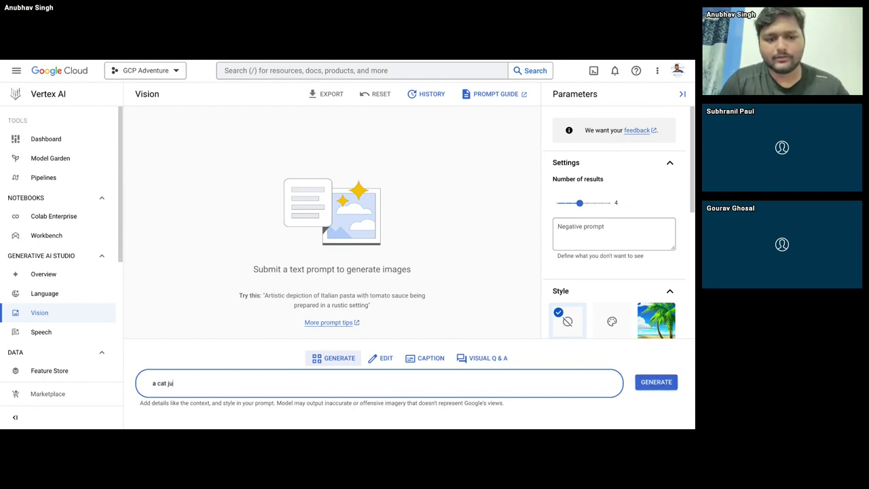
text(mping on )
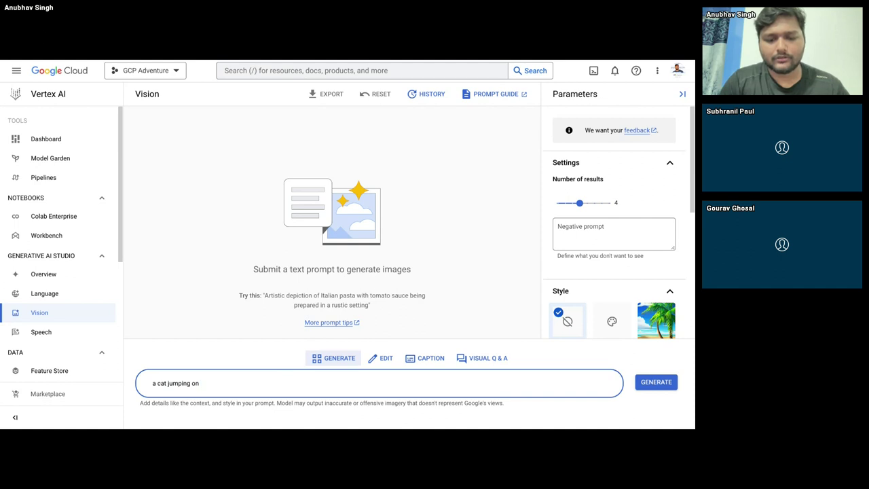
text(victoria memr)
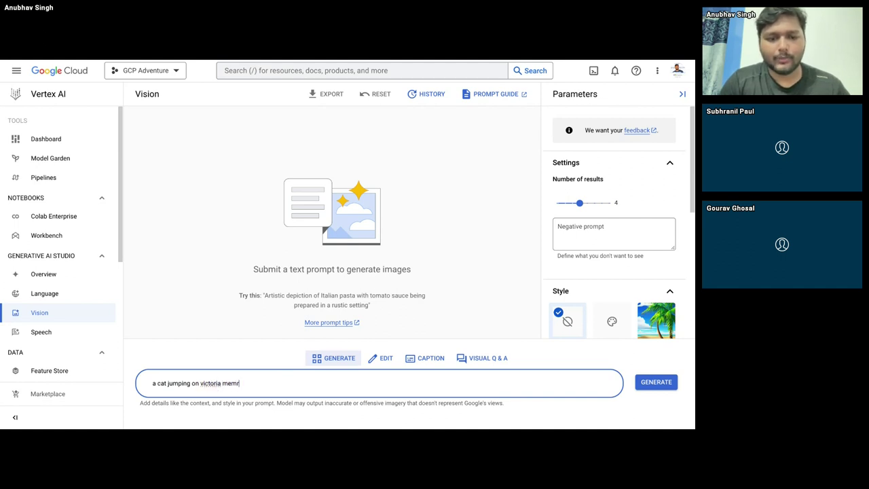
key(BackSpace)
text(orial )
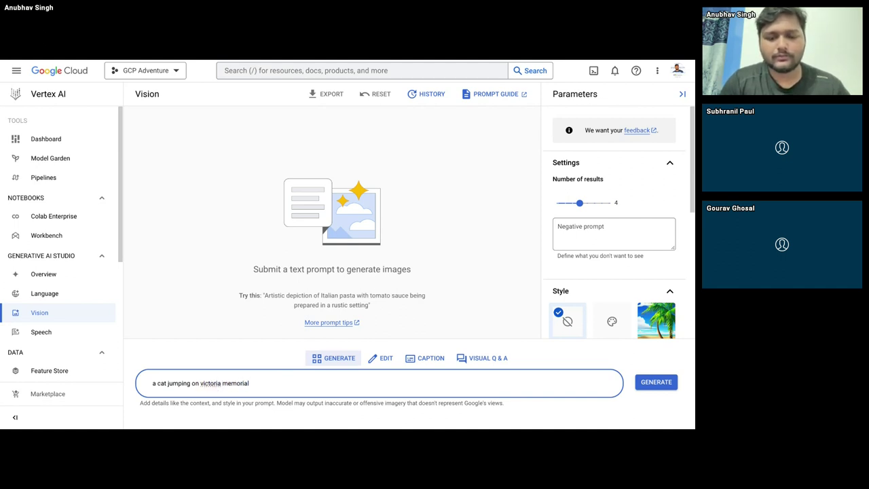
text(in Kolkata)
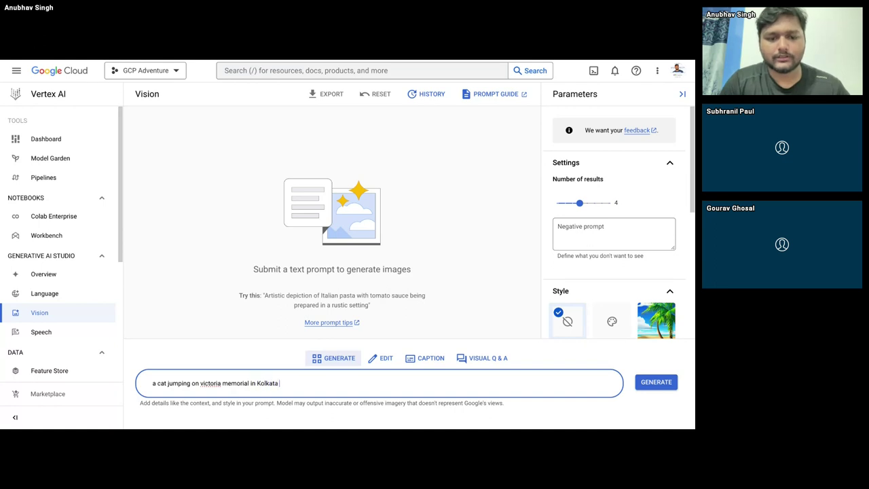
click(667, 383)
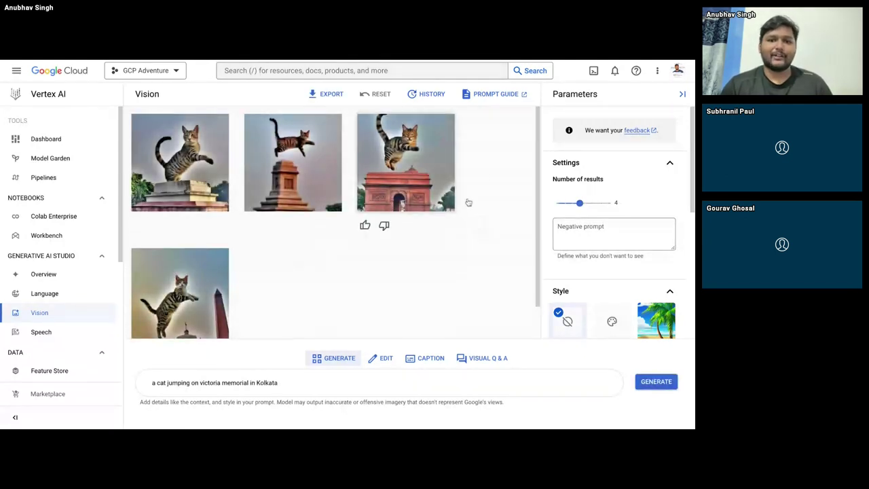
scroll(188, 224, down, 1)
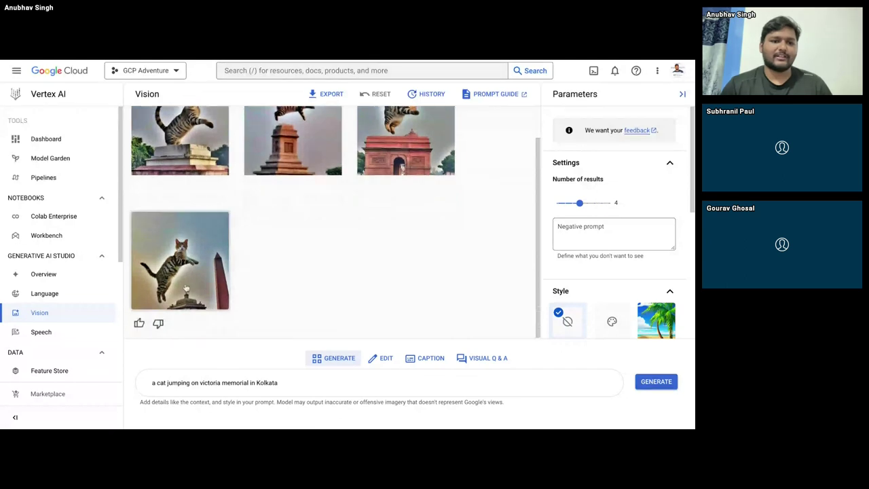
scroll(424, 231, up, 1)
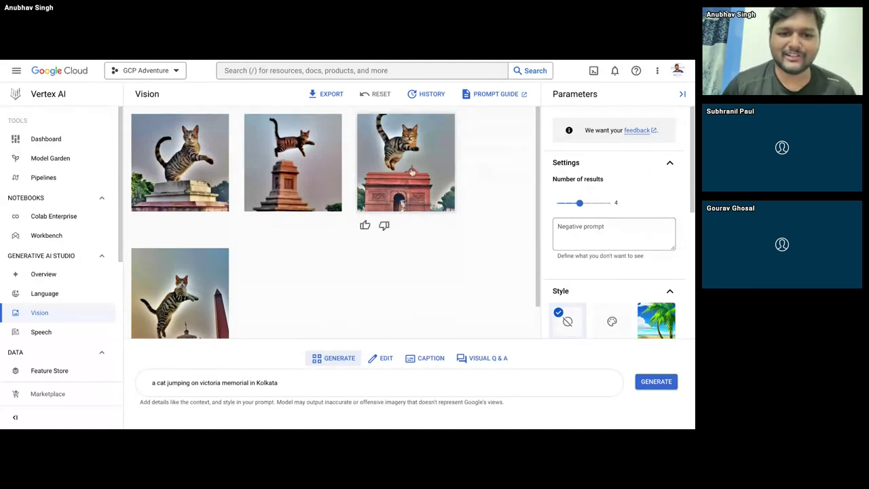
mouse_move(413, 186)
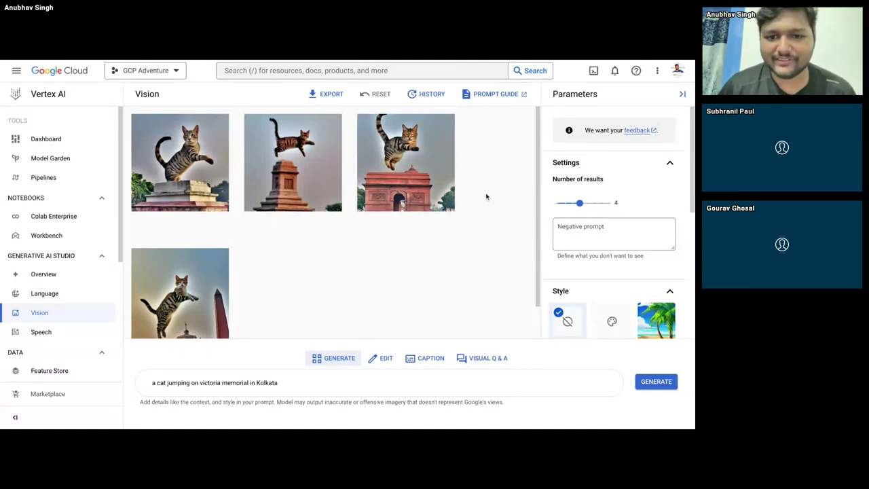
- Change the prompt to "a cat jumping on India Gate in Delhi" and generate a new set of images
drag(201, 384, 248, 383)
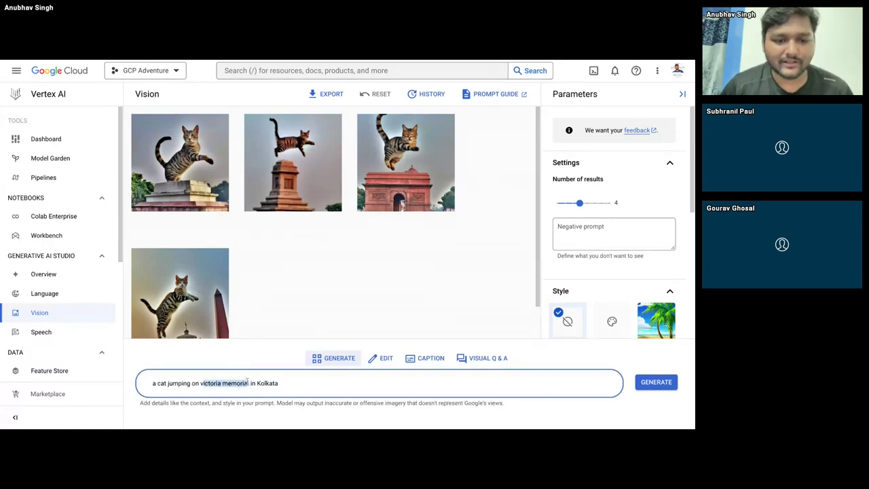
key(BackSpace)
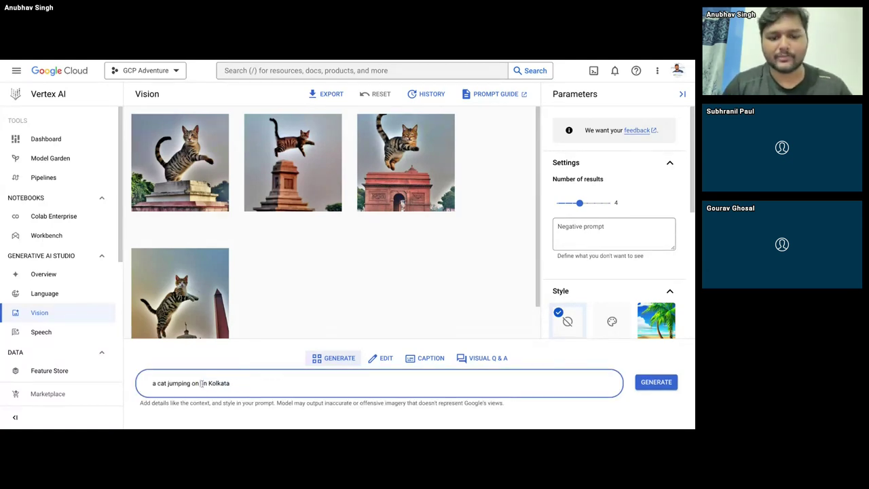
text(India Gate)
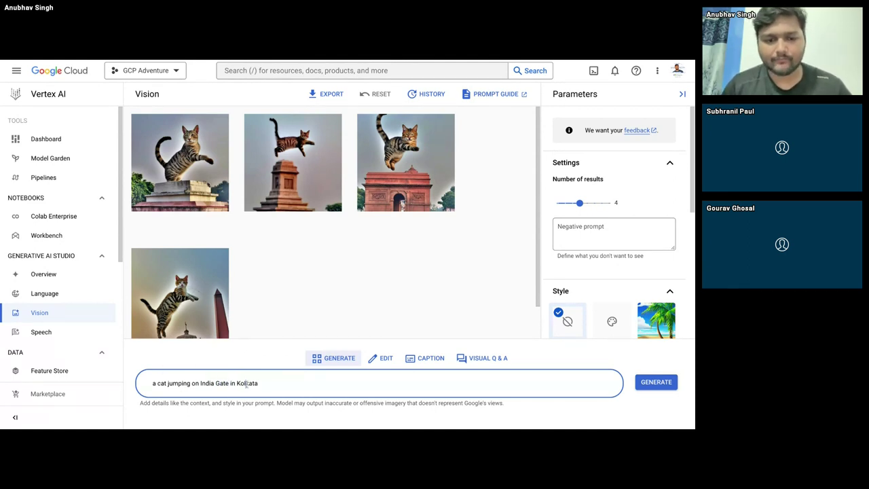
double_click(247, 383)
text(Delhi)
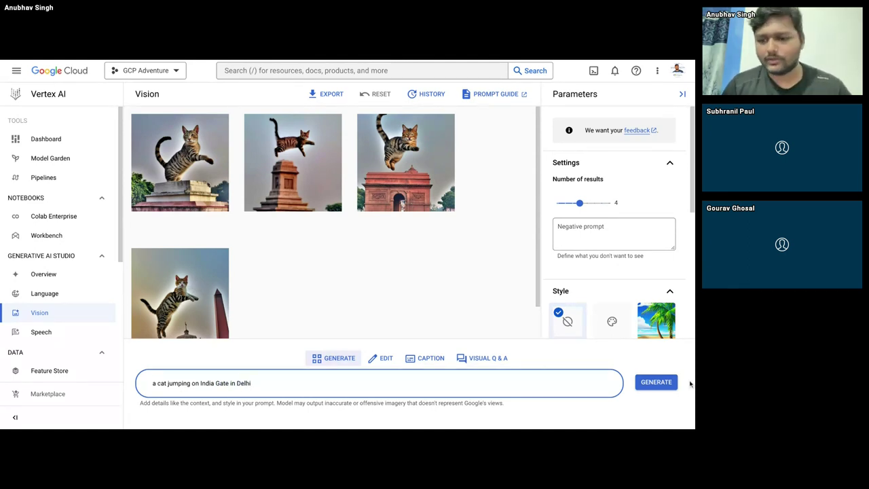
click(663, 382)
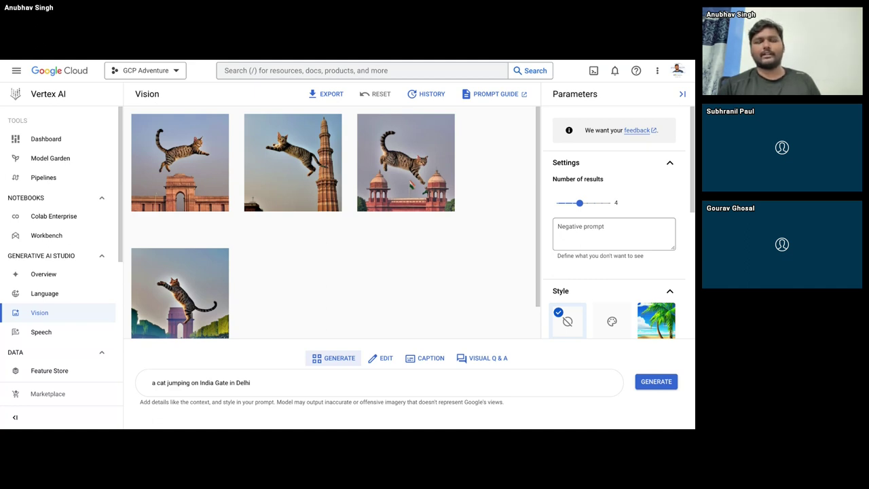
- Set the number of results to 1 and generate the image again from the same prompt
drag(580, 202, 557, 202)
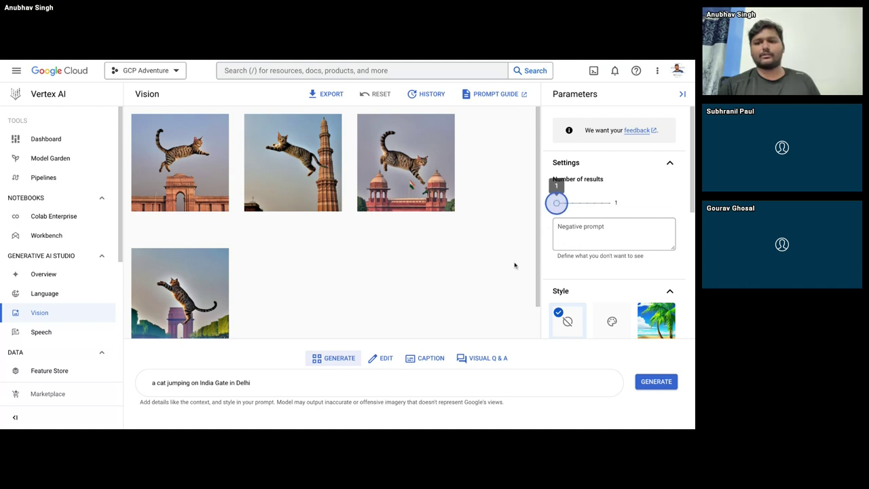
click(668, 389)
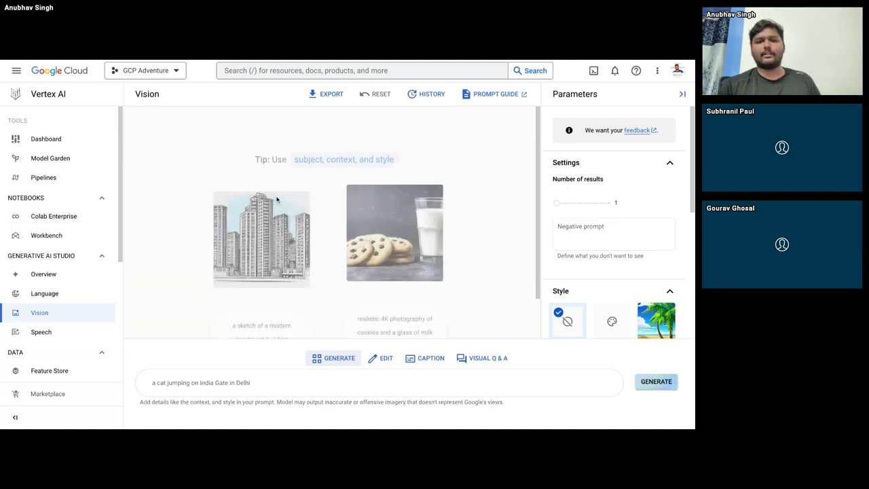